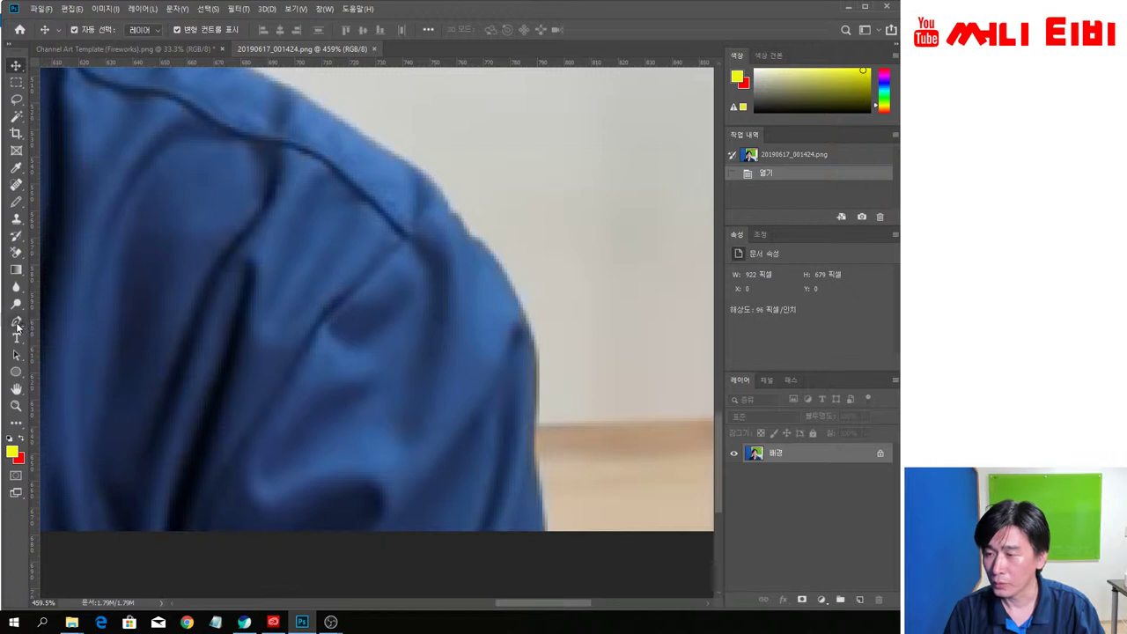
Step: Start a Pen tool path just below the image's lower edge at the sleeve and trace up the sleeve's outer edge with curved anchors
{"action": "left_click", "coordinate": [542, 541]}
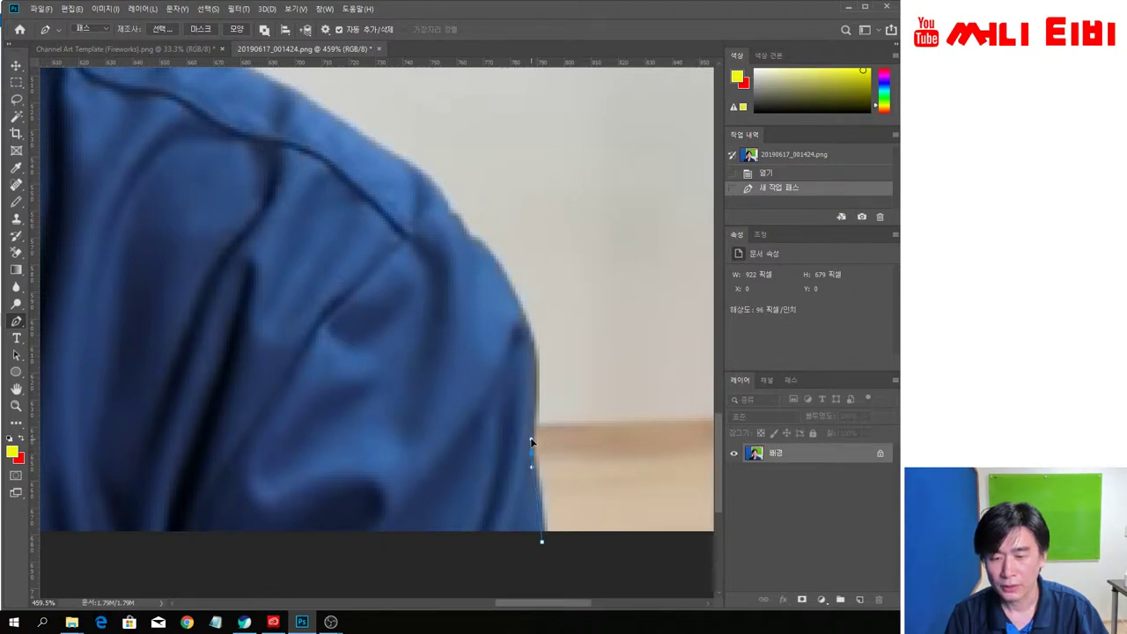
{"action": "left_click", "coordinate": [531, 440]}
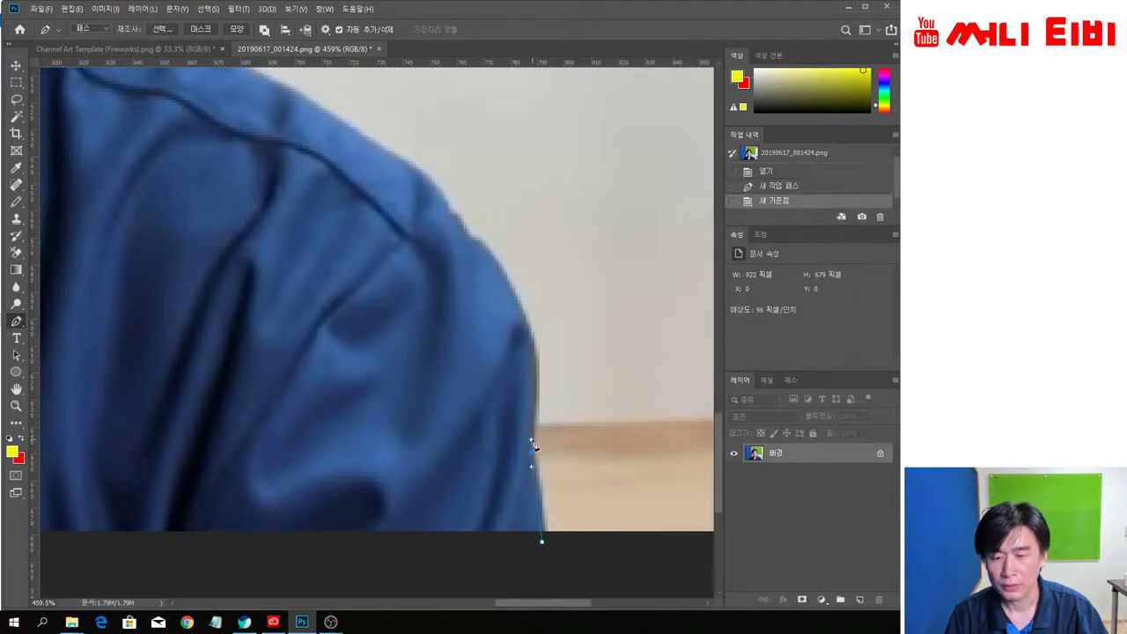
{"action": "left_click", "coordinate": [534, 377]}
{"action": "left_click", "coordinate": [533, 359]}
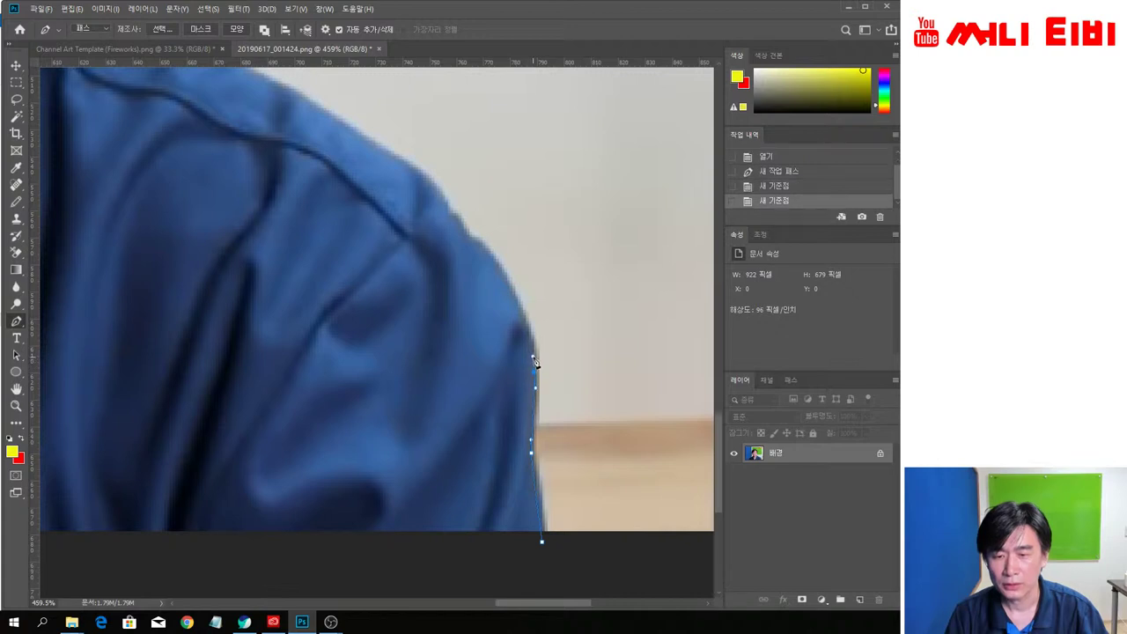
{"action": "left_click", "coordinate": [529, 332]}
{"action": "left_click", "coordinate": [521, 314]}
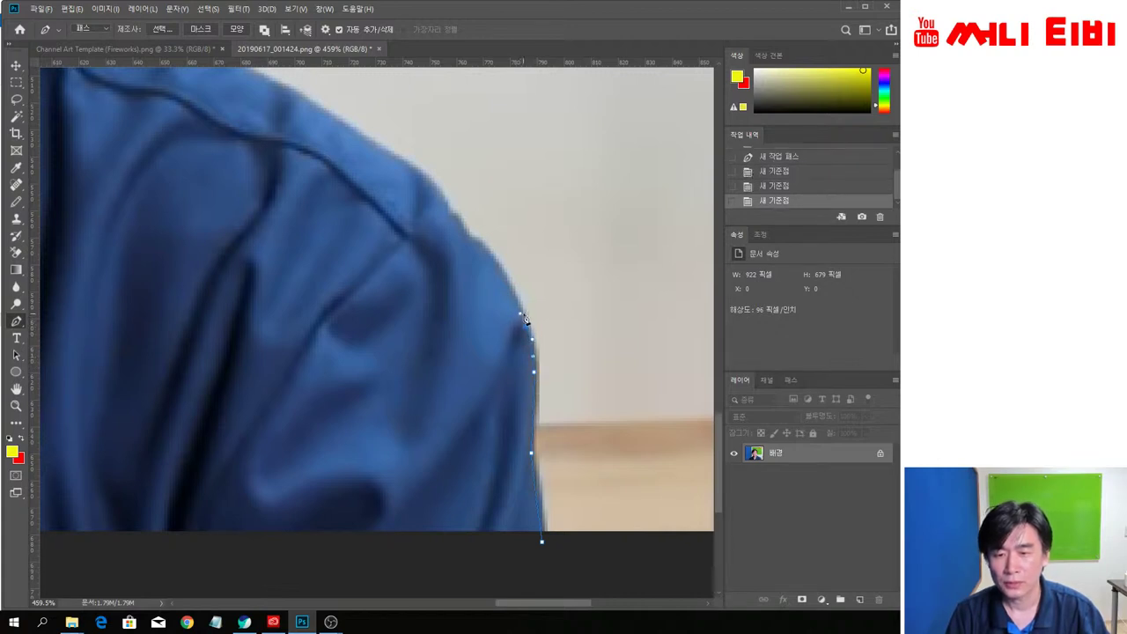
Step: Continue the path around the rounded shoulder with curved anchors that follow the shirt's outline
{"action": "left_click", "coordinate": [466, 239]}
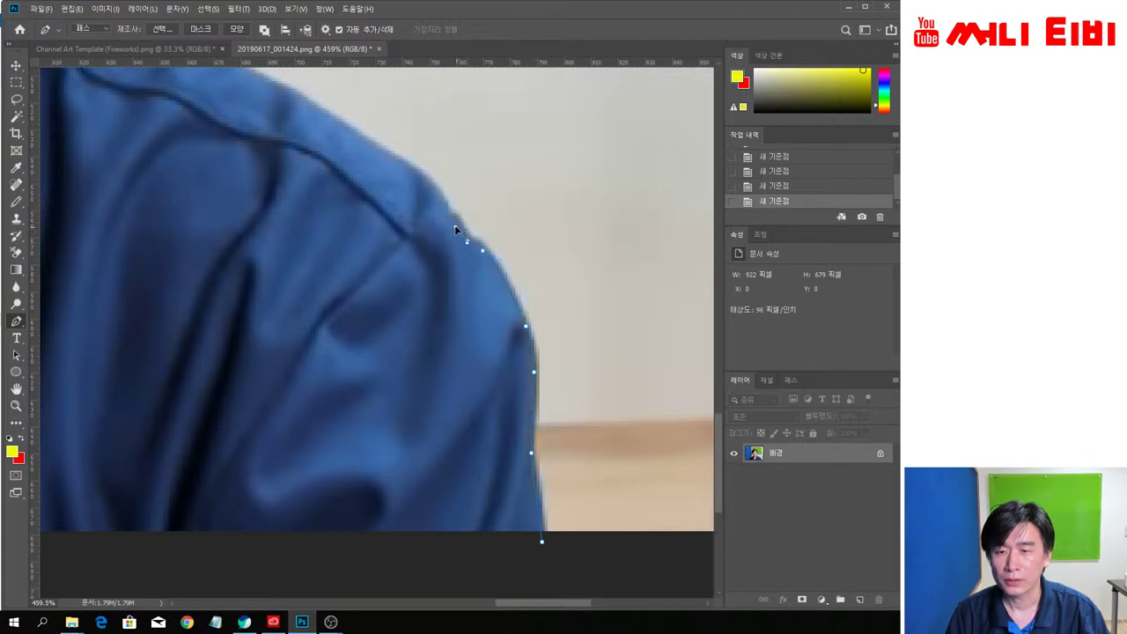
{"action": "left_click", "coordinate": [452, 224]}
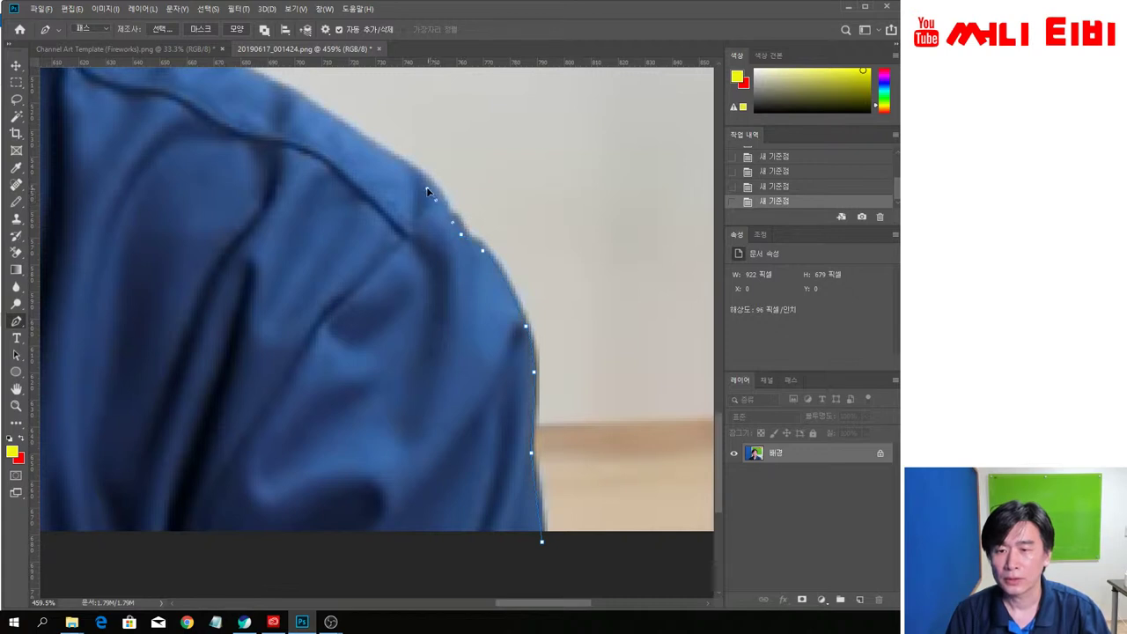
{"action": "left_click", "coordinate": [423, 185]}
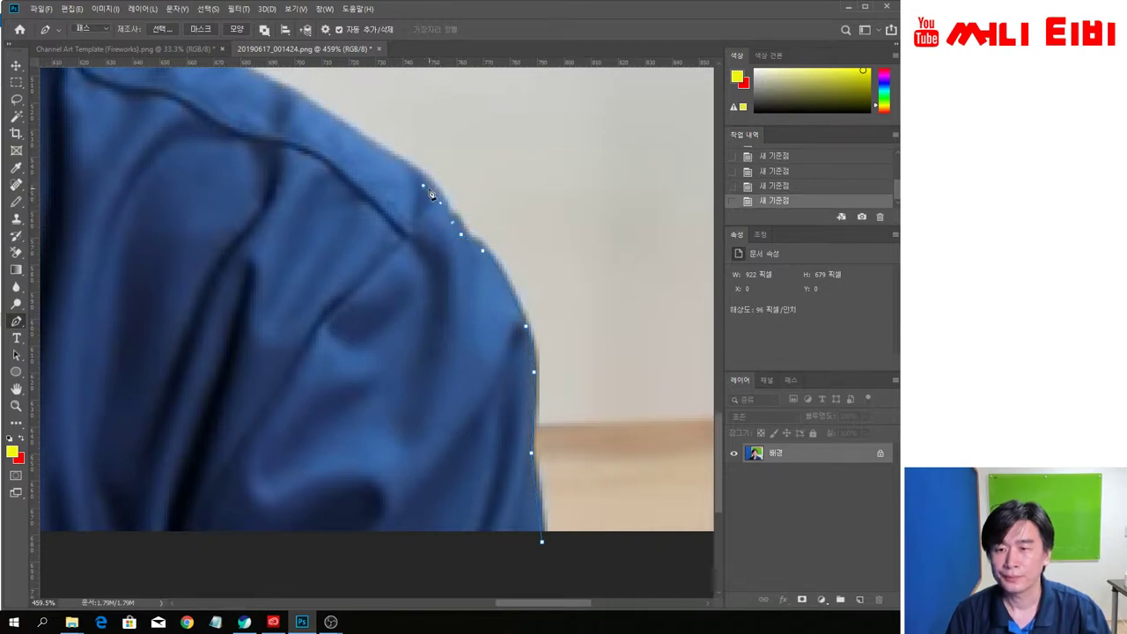
{"action": "left_click", "coordinate": [368, 143]}
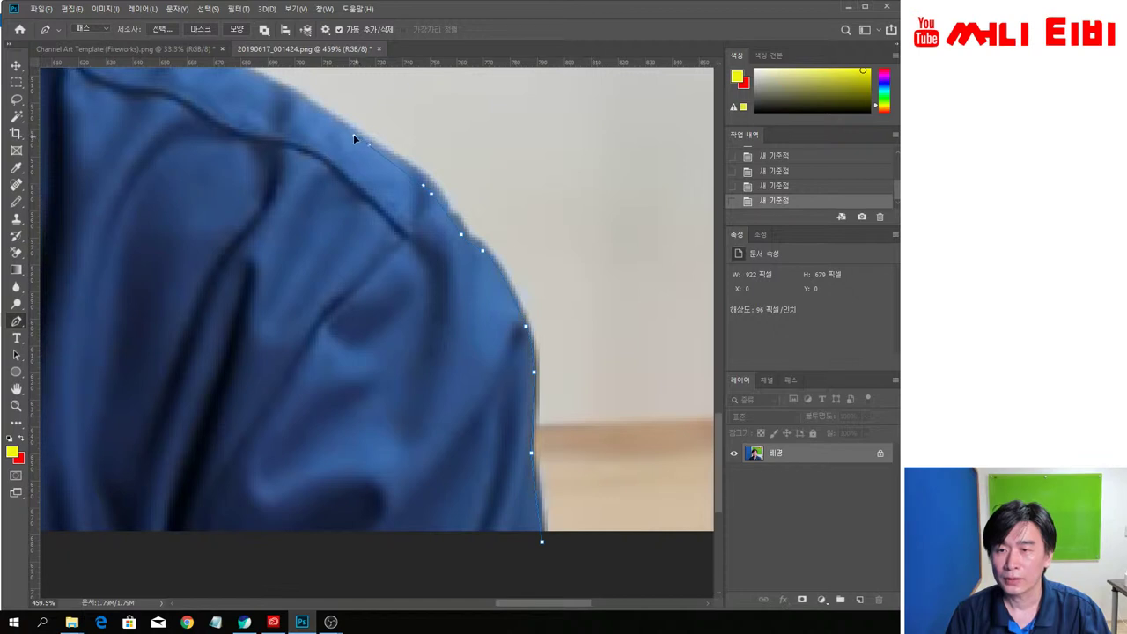
{"action": "left_click", "coordinate": [348, 135]}
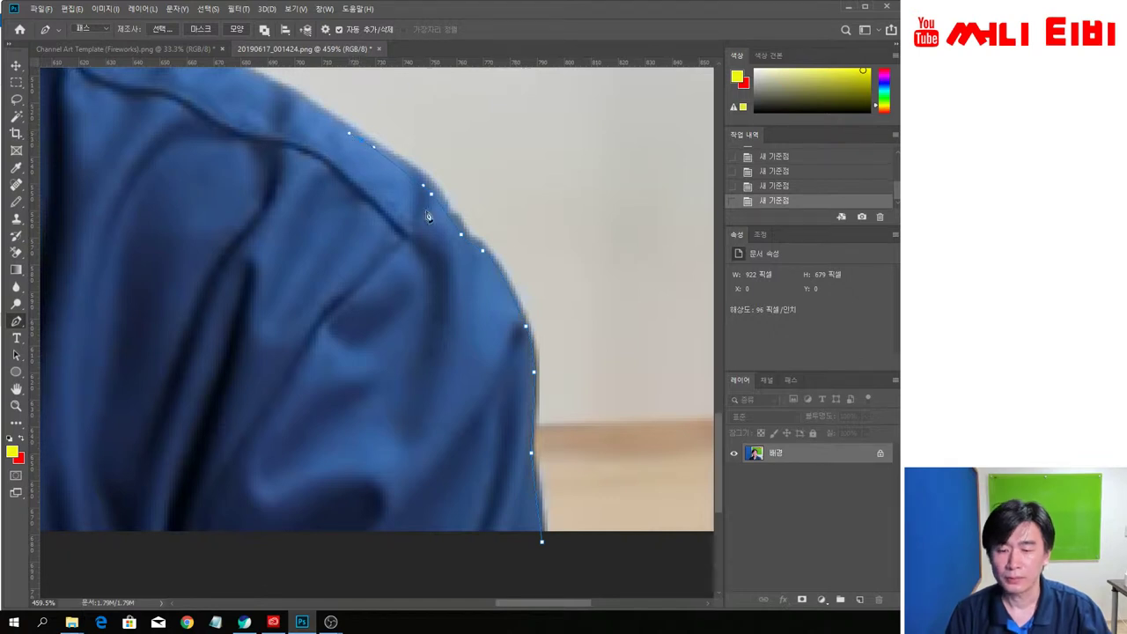
Step: Extend the path along the sloping top of the shoulder to the point where the shirt meets the collar
{"action": "scroll", "coordinate": [719, 427], "scroll_direction": "up", "scroll_amount": 1}
{"action": "scroll", "coordinate": [718, 427], "scroll_direction": "up", "scroll_amount": 5}
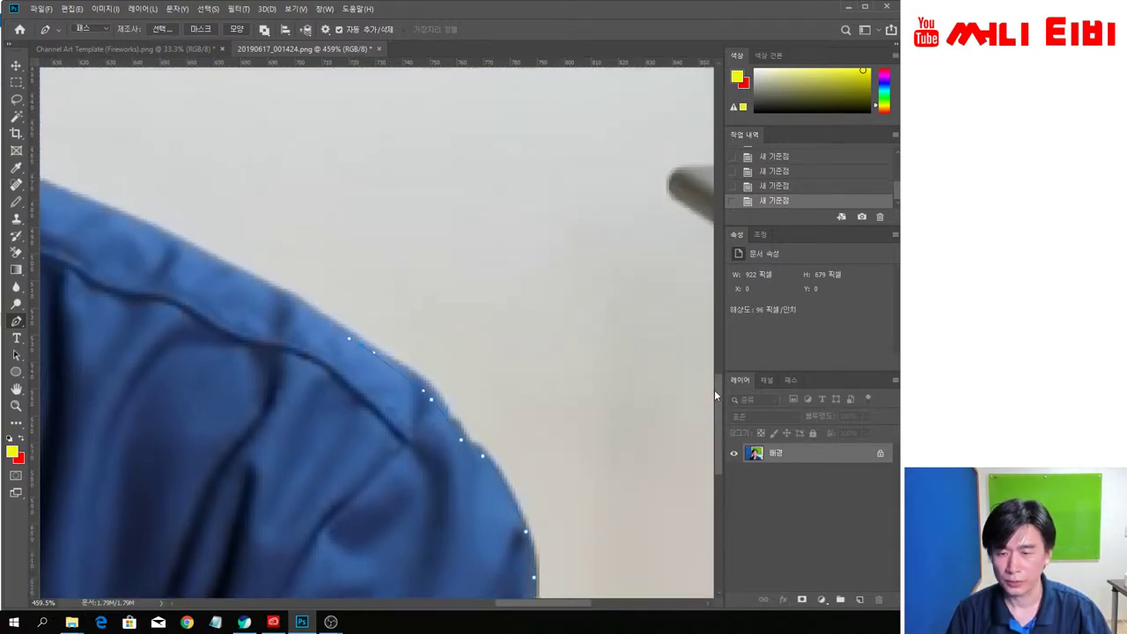
{"action": "left_click_drag", "start_coordinate": [506, 605], "coordinate": [465, 608]}
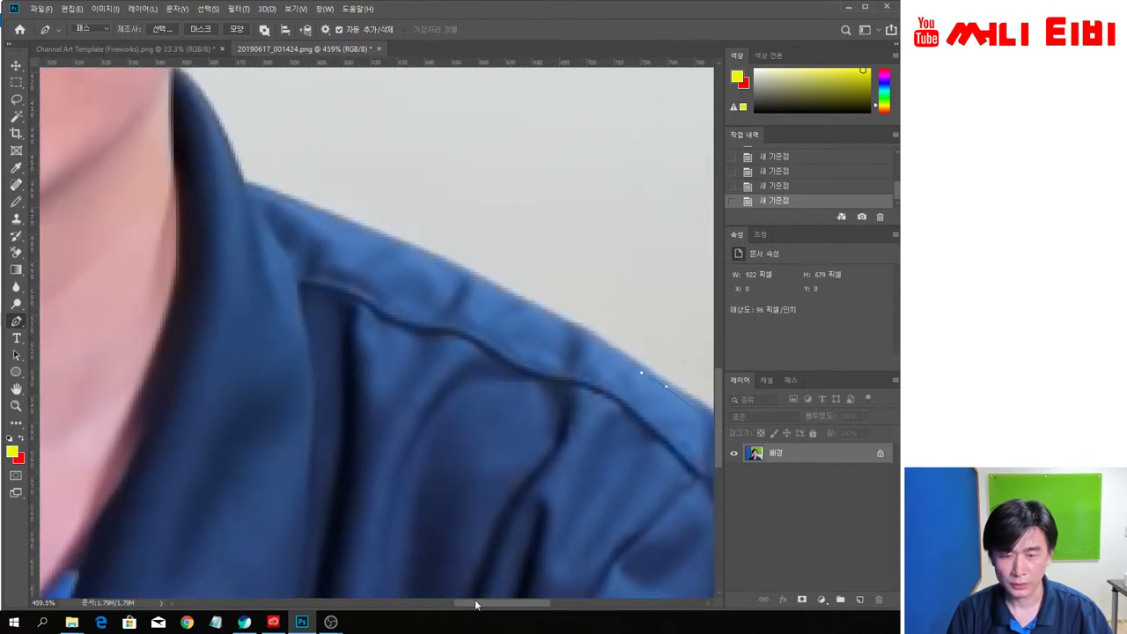
{"action": "left_click", "coordinate": [540, 316]}
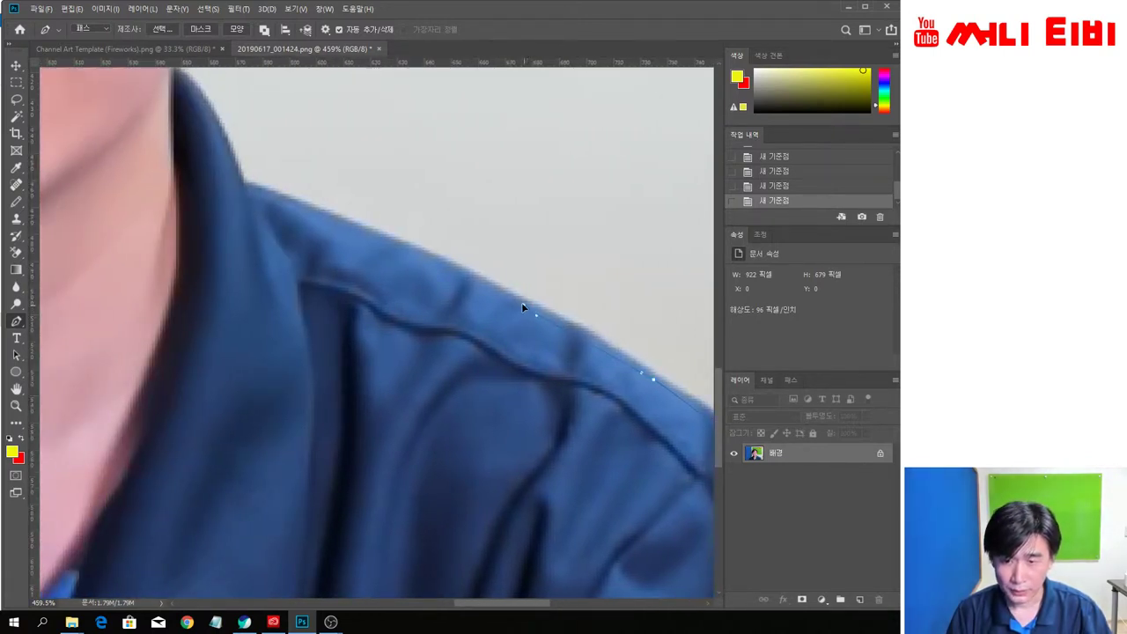
{"action": "left_click", "coordinate": [515, 302]}
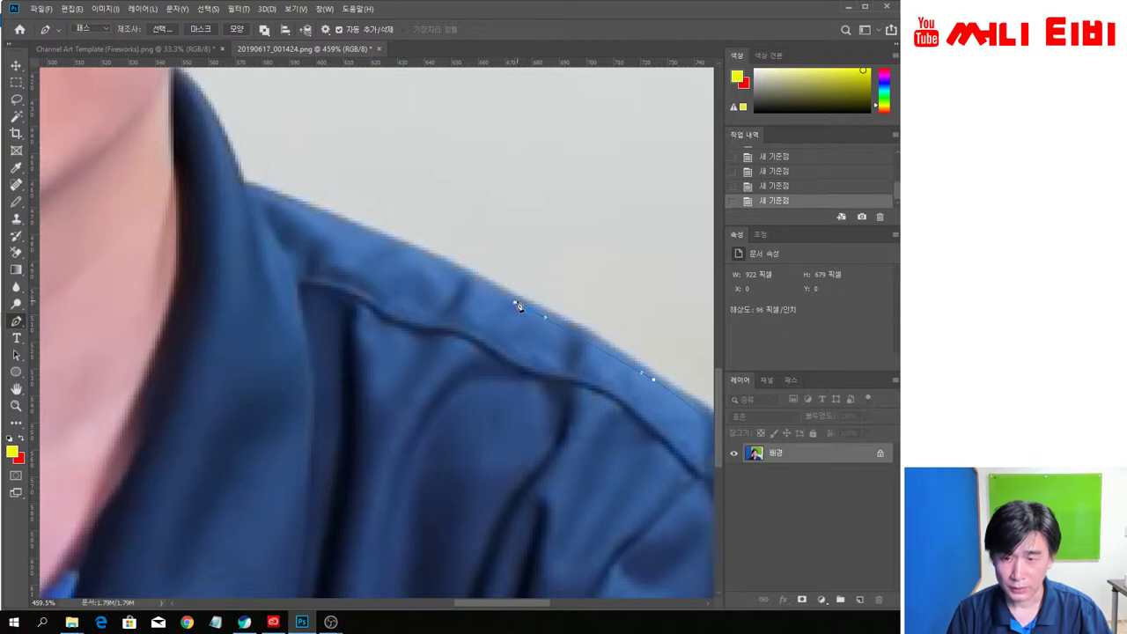
{"action": "left_click", "coordinate": [266, 197]}
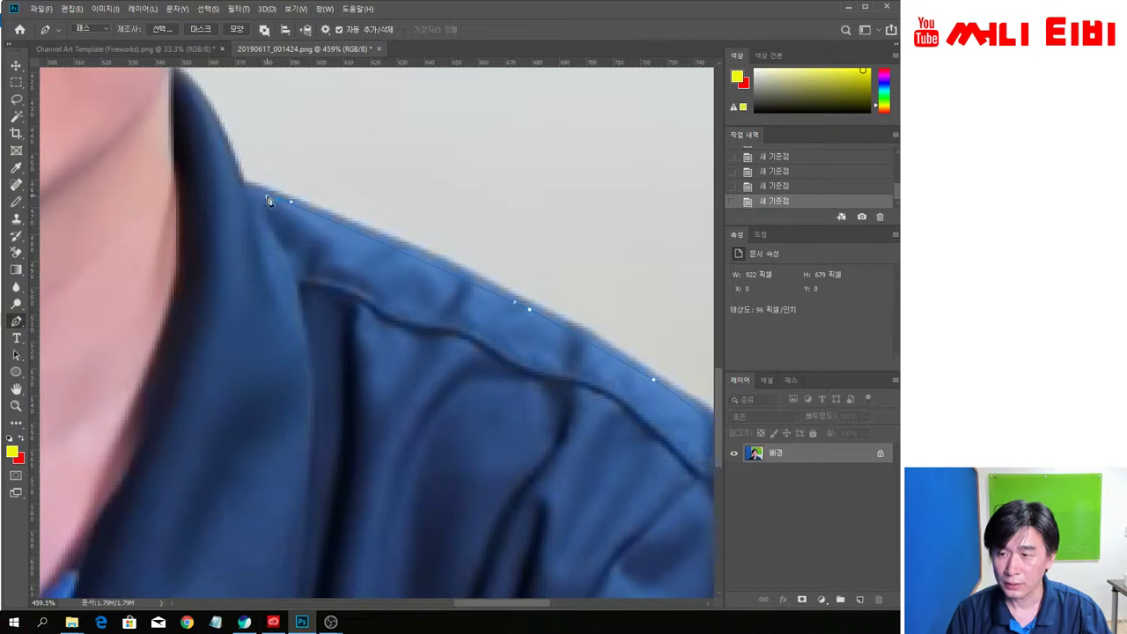
{"action": "left_click", "coordinate": [244, 191]}
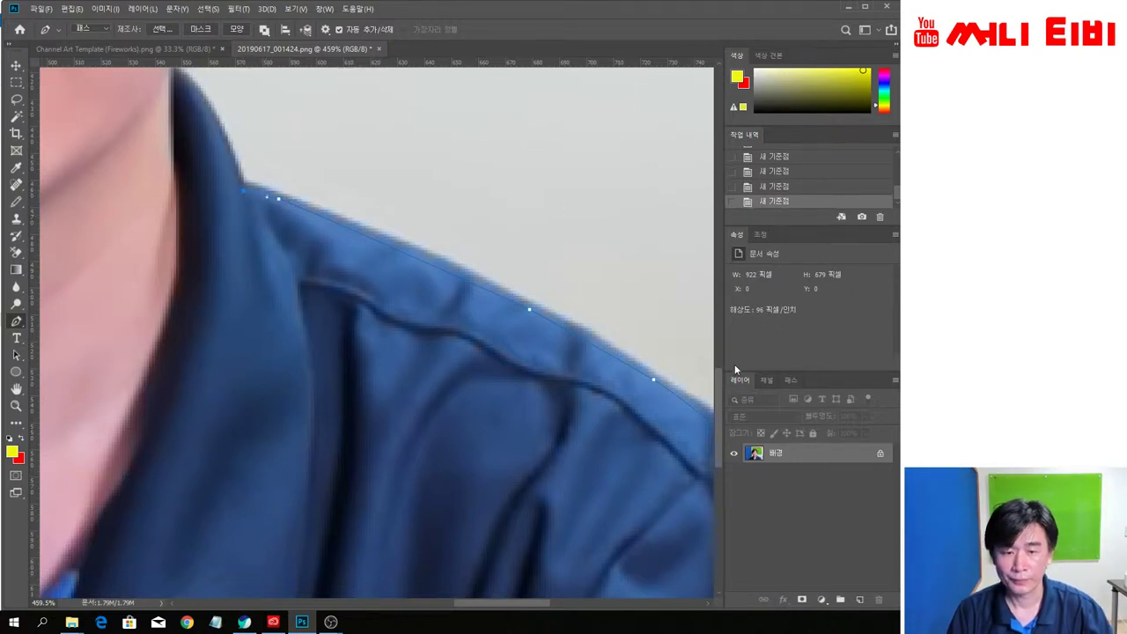
Step: Trace the path over the collar and up the jaw to the base of the earlobe, removing the outgoing handles at both anchors
{"action": "left_click_drag", "start_coordinate": [719, 384], "coordinate": [711, 312]}
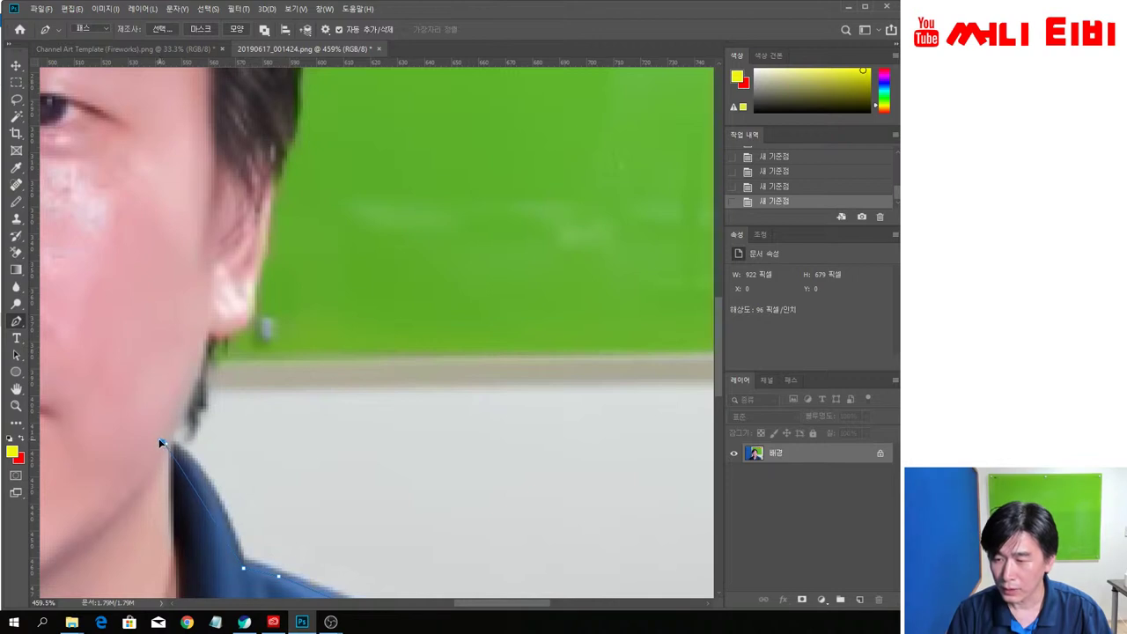
{"action": "left_click_drag", "start_coordinate": [155, 437], "coordinate": [124, 432]}
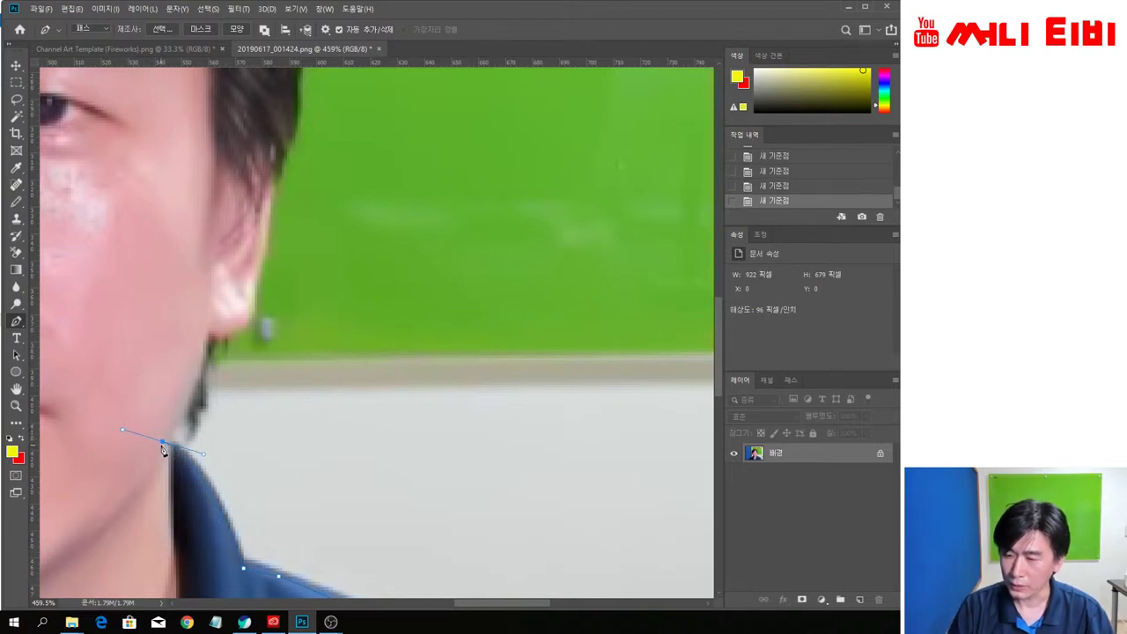
{"action": "left_click", "coordinate": [163, 441]}
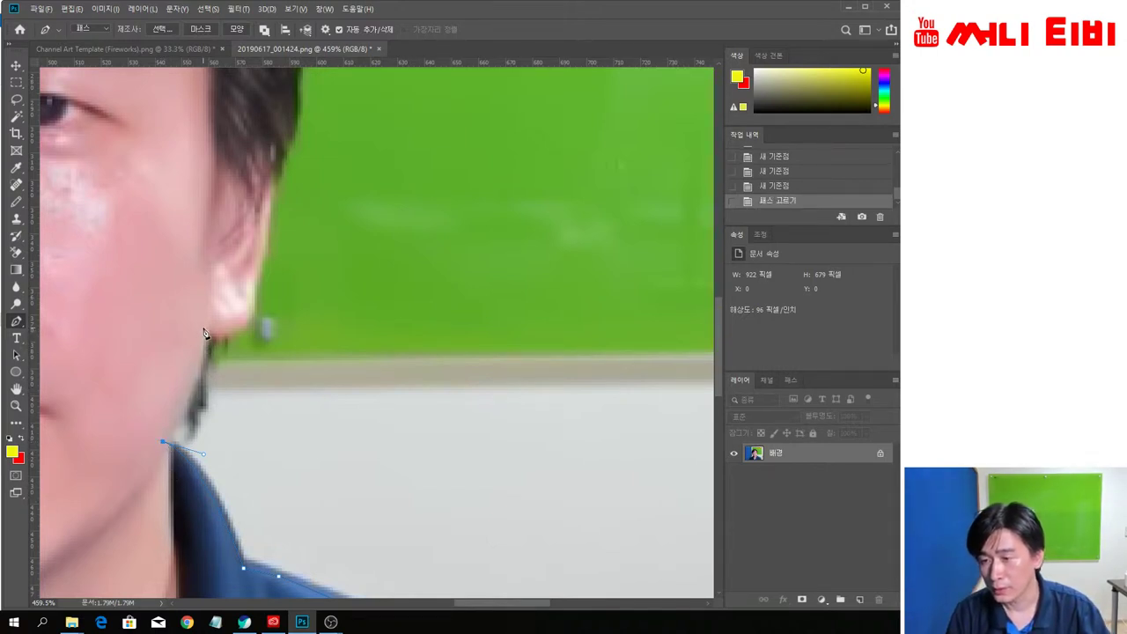
{"action": "left_click_drag", "start_coordinate": [203, 327], "coordinate": [193, 294]}
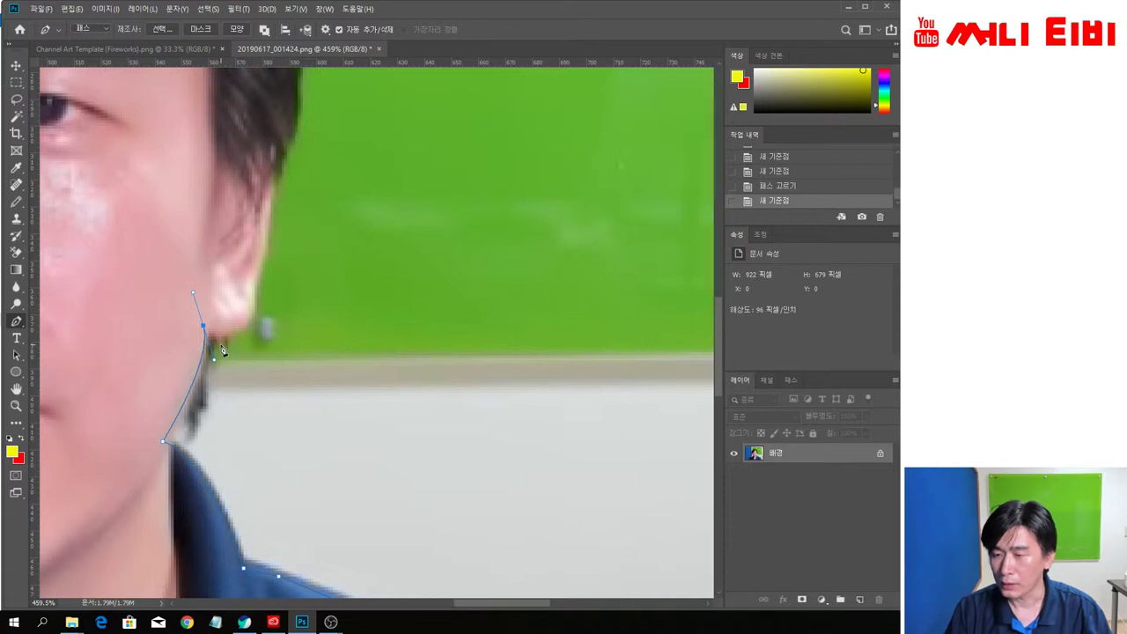
{"action": "left_click", "coordinate": [203, 328], "text": "alt"}
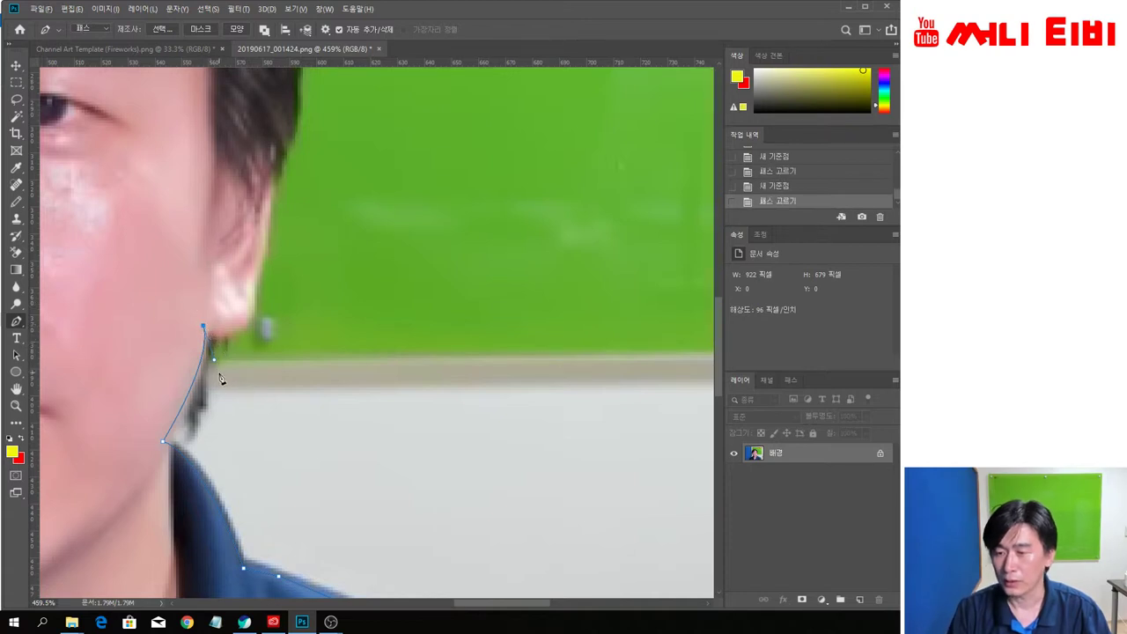
Step: Curve the path around the earlobe and up the ear's outer edge to the hair, removing the outgoing handle at each anchor
{"action": "left_click", "coordinate": [250, 304]}
{"action": "left_click_drag", "start_coordinate": [248, 297], "coordinate": [248, 256]}
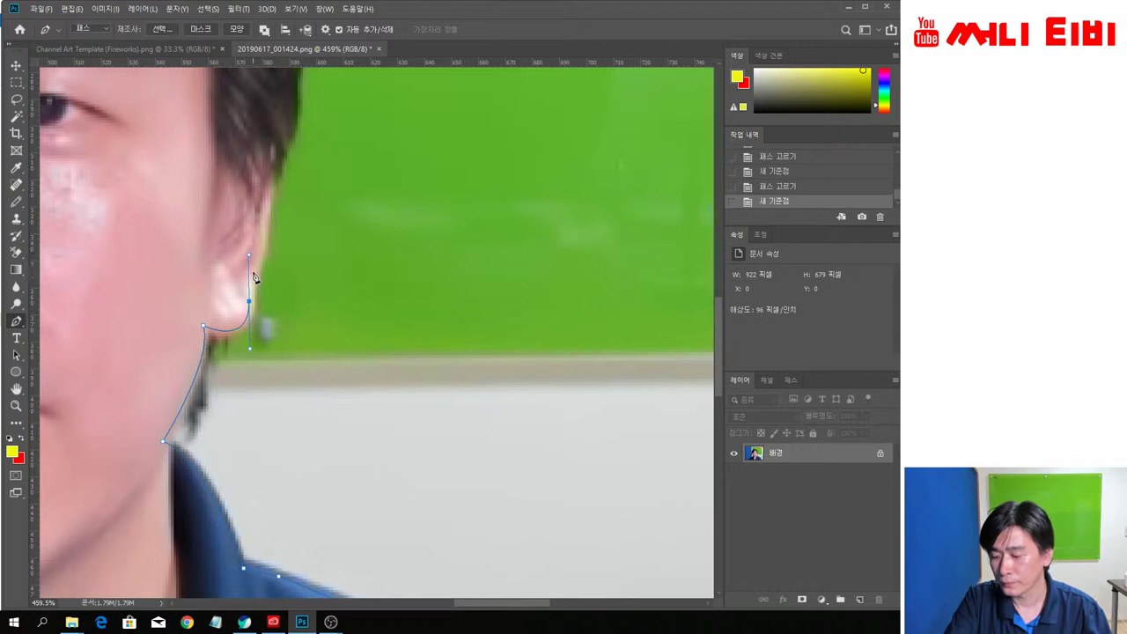
{"action": "left_click", "coordinate": [250, 303], "text": "alt"}
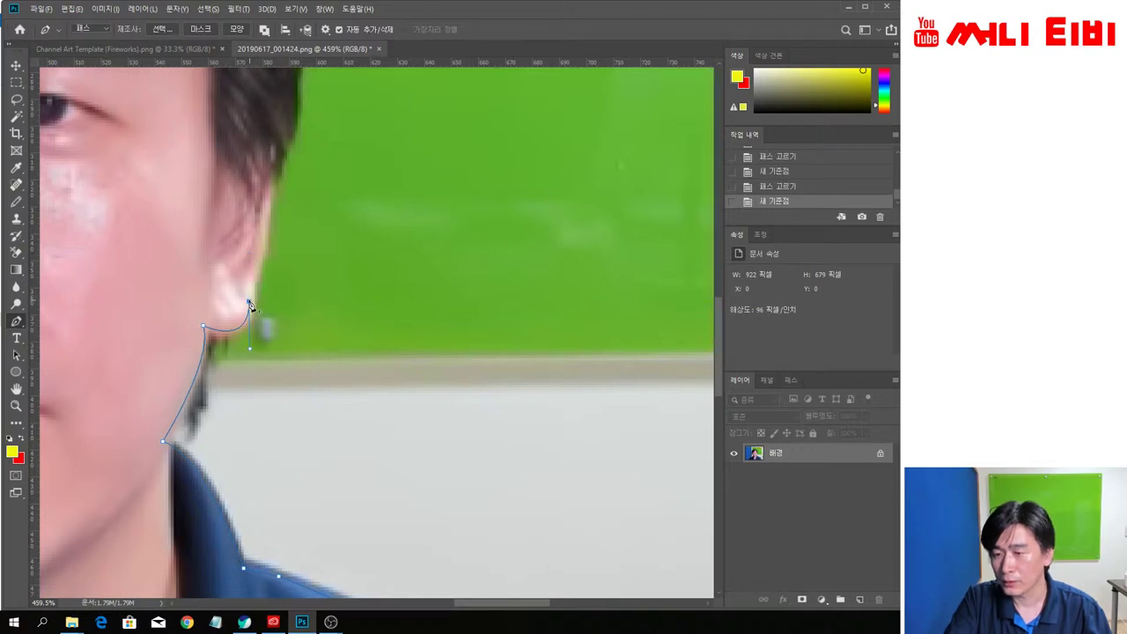
{"action": "left_click", "coordinate": [272, 179]}
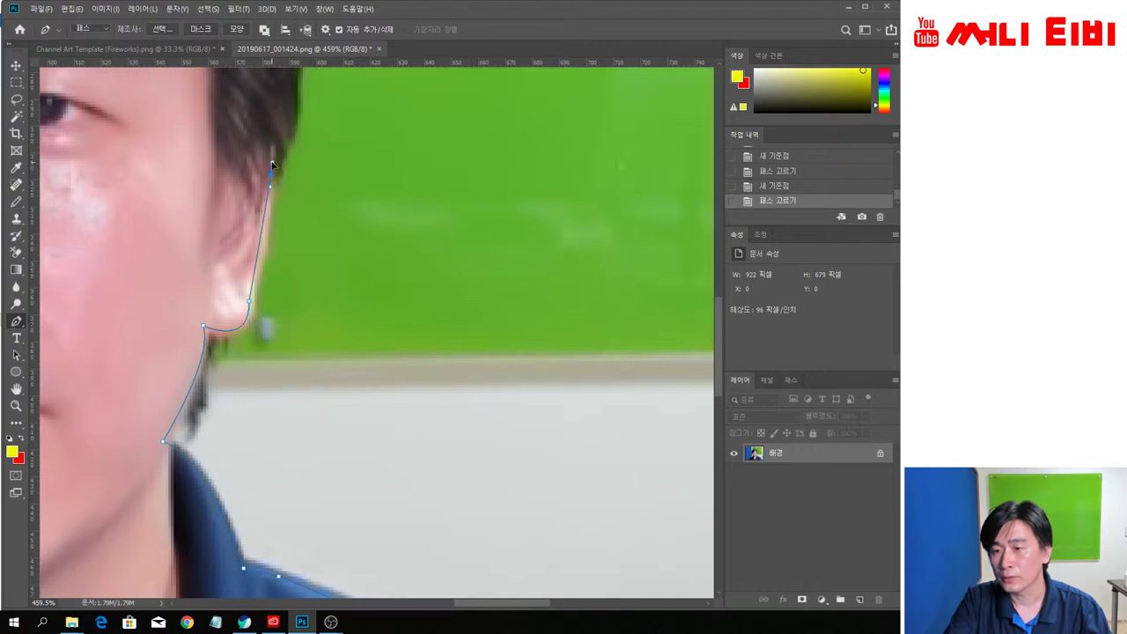
{"action": "left_click_drag", "start_coordinate": [272, 158], "coordinate": [270, 142]}
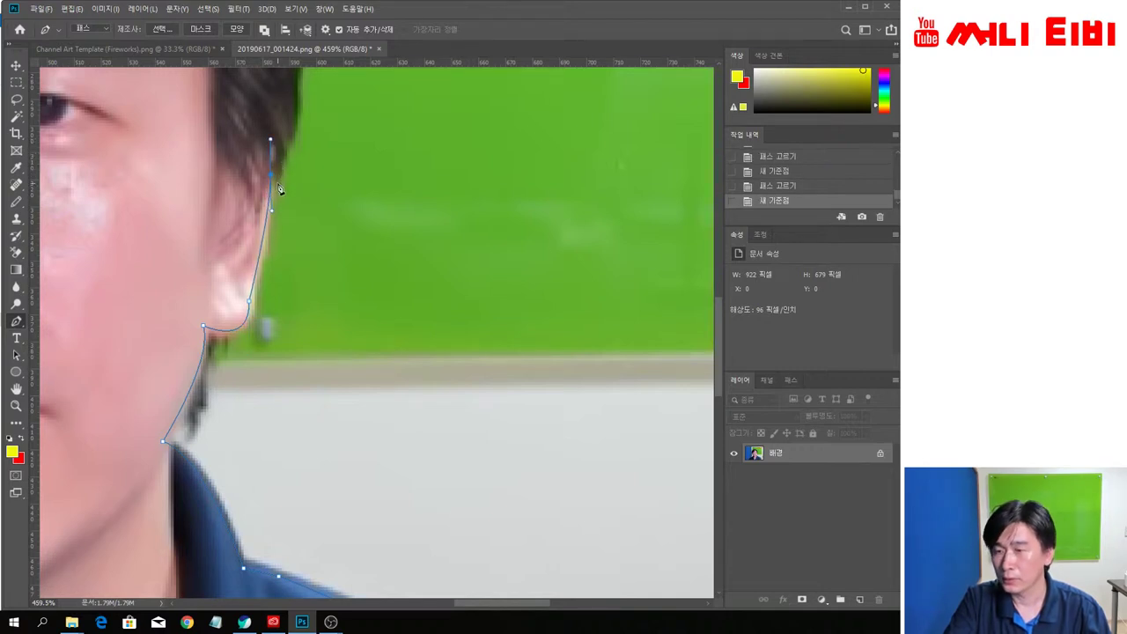
{"action": "left_click", "coordinate": [272, 178]}
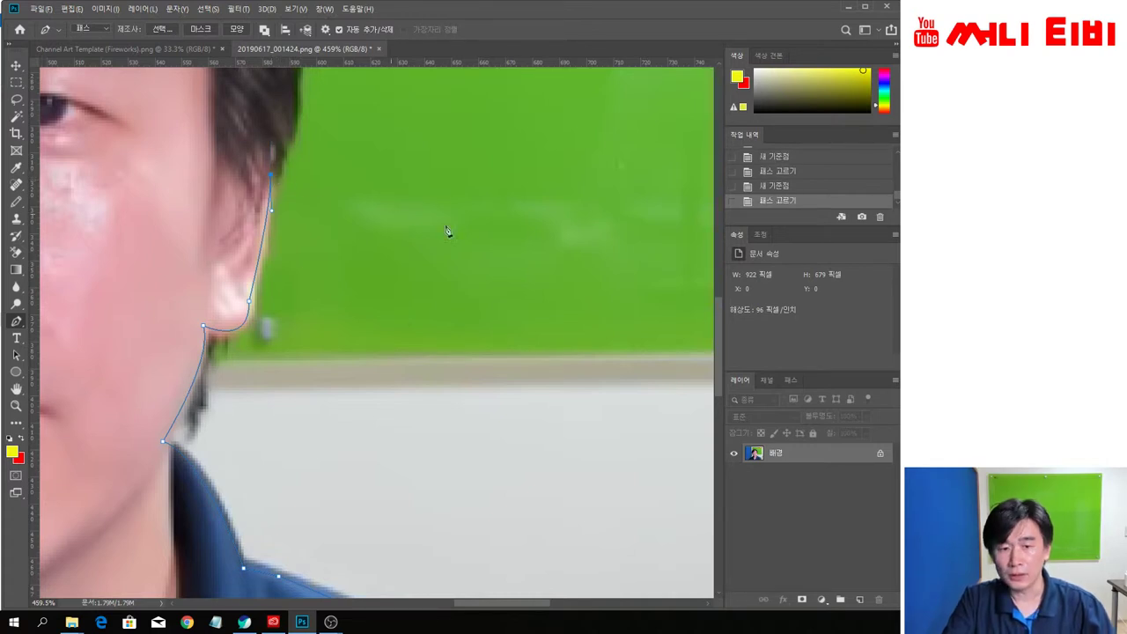
Step: Extend the path up the side hair to its widest point, replacing the misplaced anchor there with a curved one without an outgoing handle
{"action": "left_click_drag", "start_coordinate": [719, 337], "coordinate": [719, 264]}
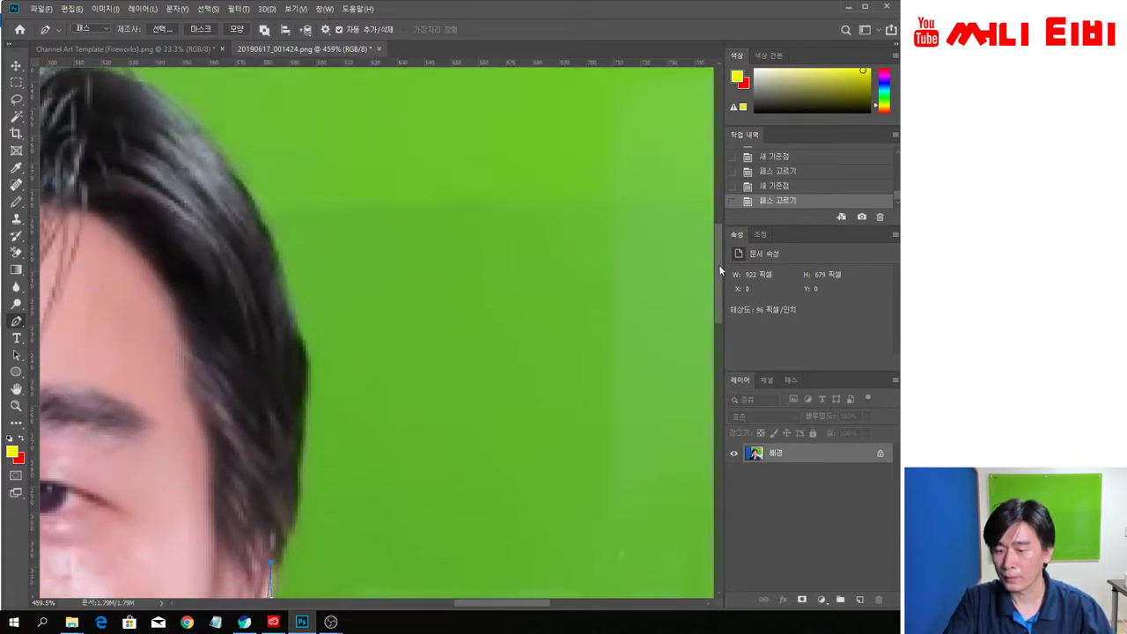
{"action": "left_click", "coordinate": [290, 525]}
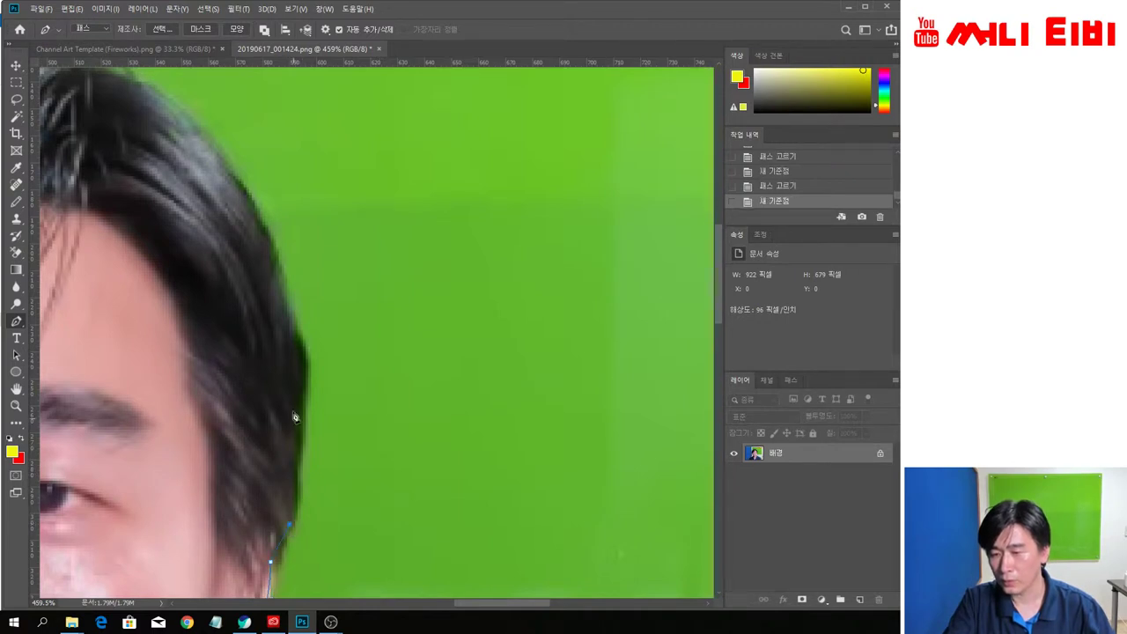
{"action": "left_click", "coordinate": [299, 352]}
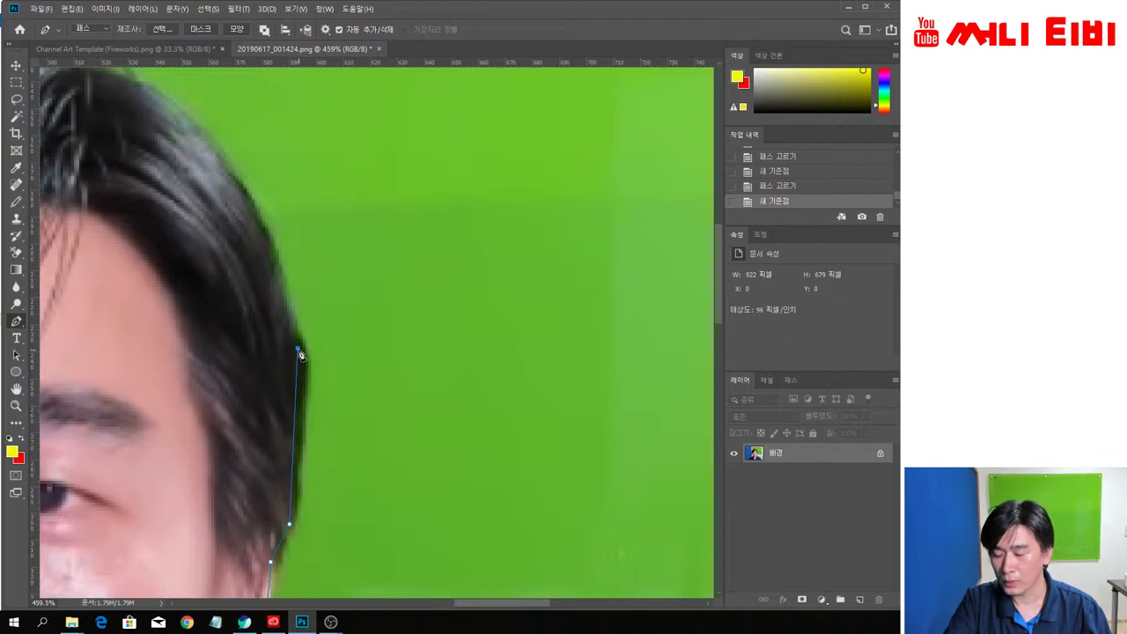
{"action": "key", "text": "ctrl+z"}
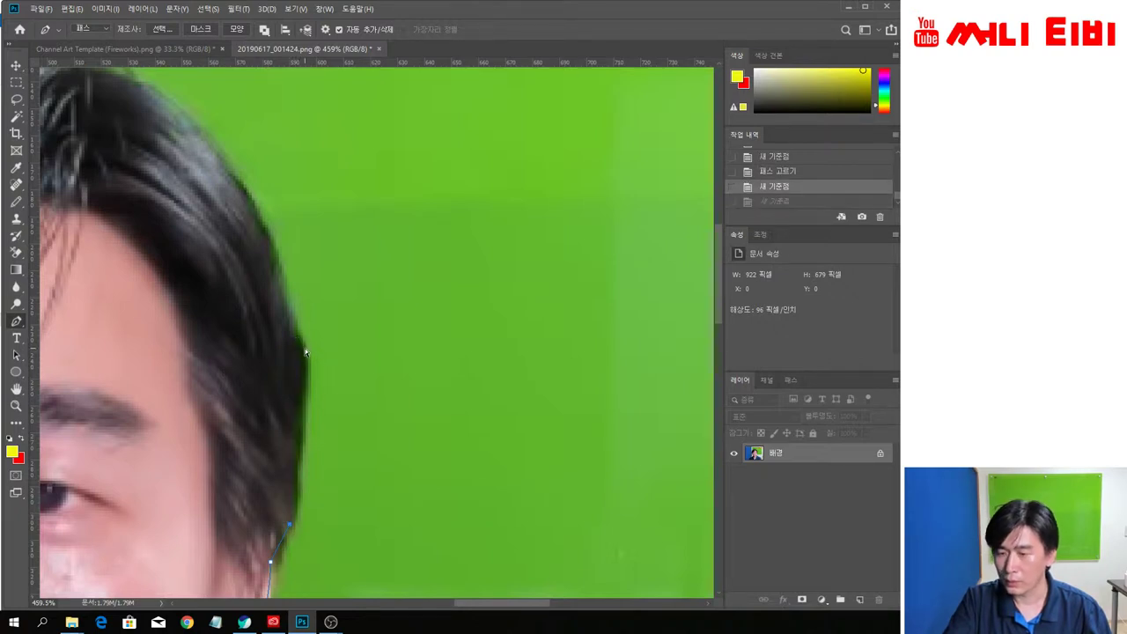
{"action": "left_click_drag", "start_coordinate": [299, 352], "coordinate": [298, 325]}
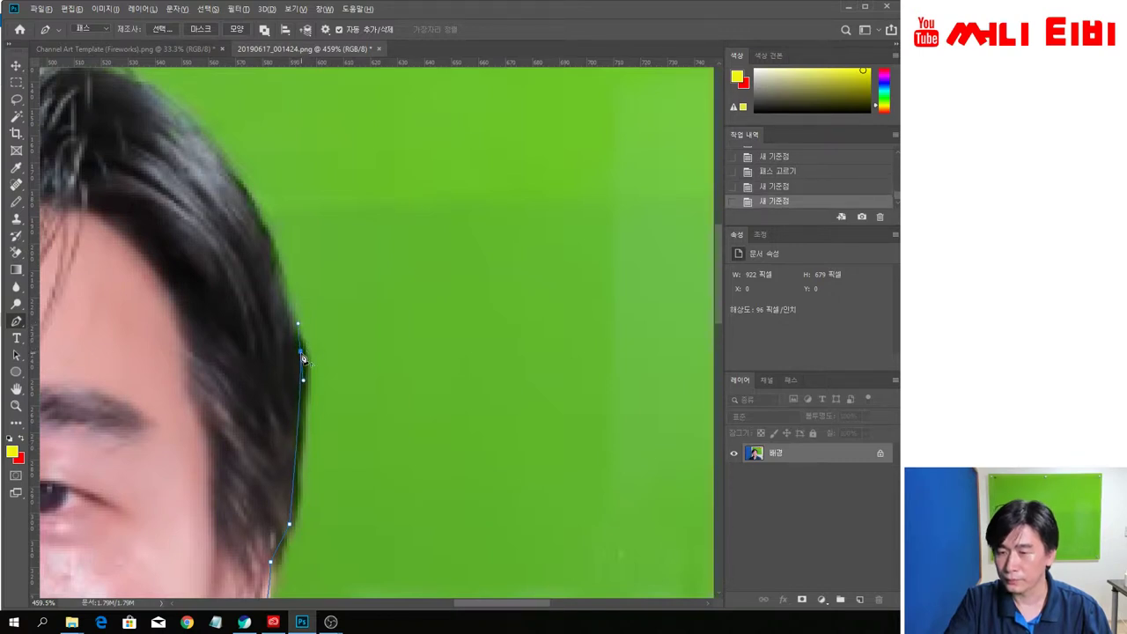
{"action": "left_click", "coordinate": [301, 354], "text": "alt"}
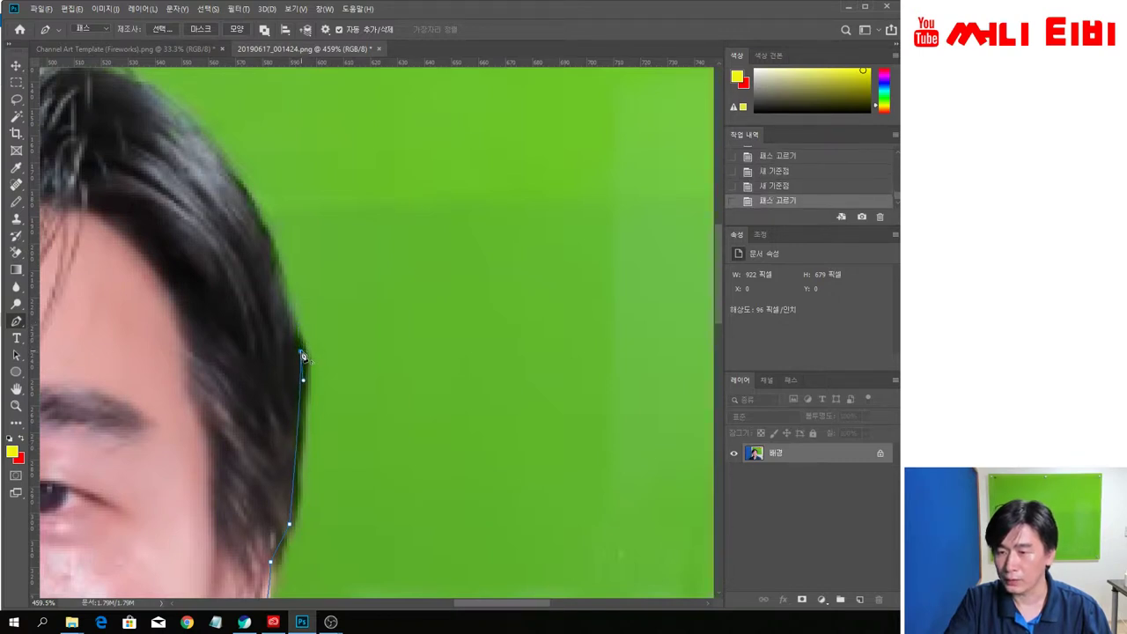
Step: Trace the path up the hair's outer contour and over the top of the head to the dip at the hair parting
{"action": "left_click", "coordinate": [281, 293]}
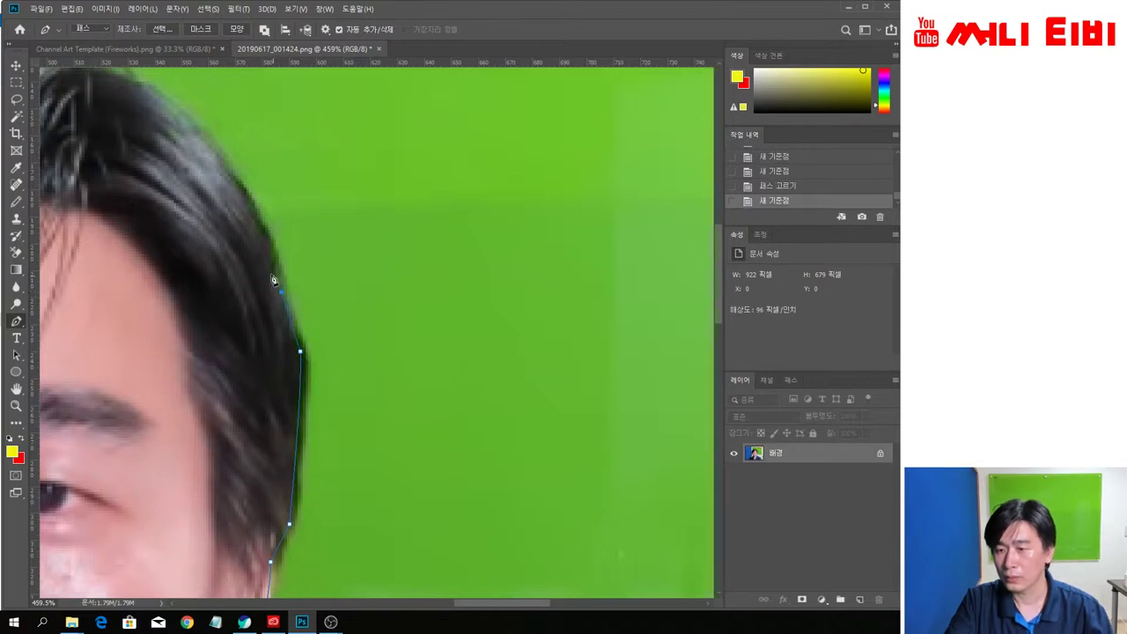
{"action": "left_click", "coordinate": [222, 172]}
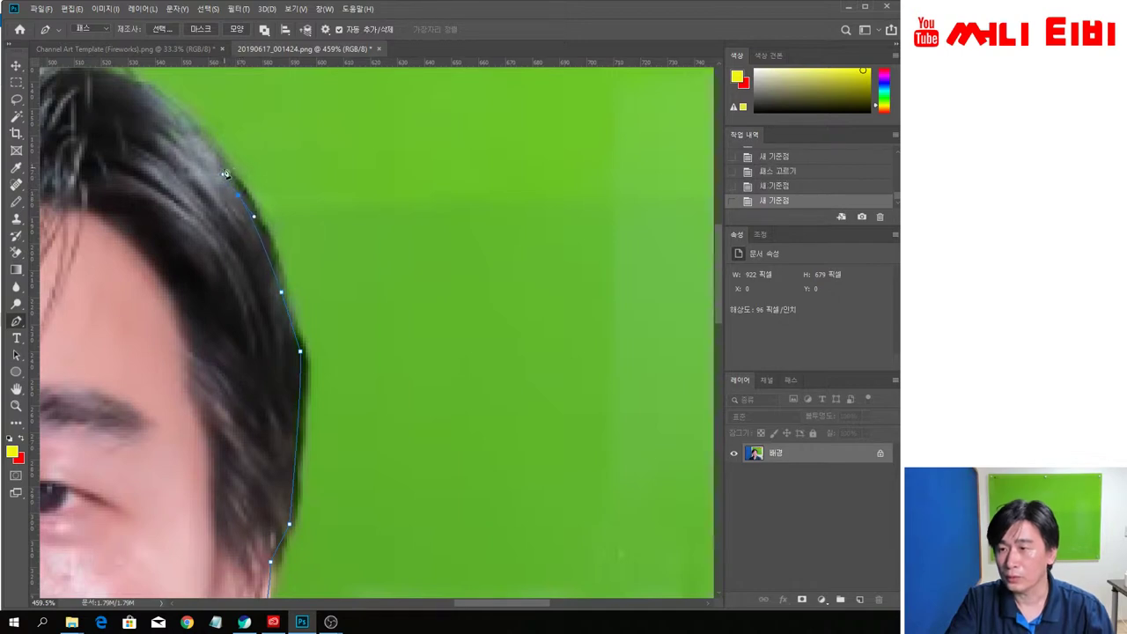
{"action": "left_click", "coordinate": [113, 80]}
{"action": "left_click_drag", "start_coordinate": [501, 603], "coordinate": [447, 619]}
{"action": "left_click_drag", "start_coordinate": [719, 264], "coordinate": [714, 220]}
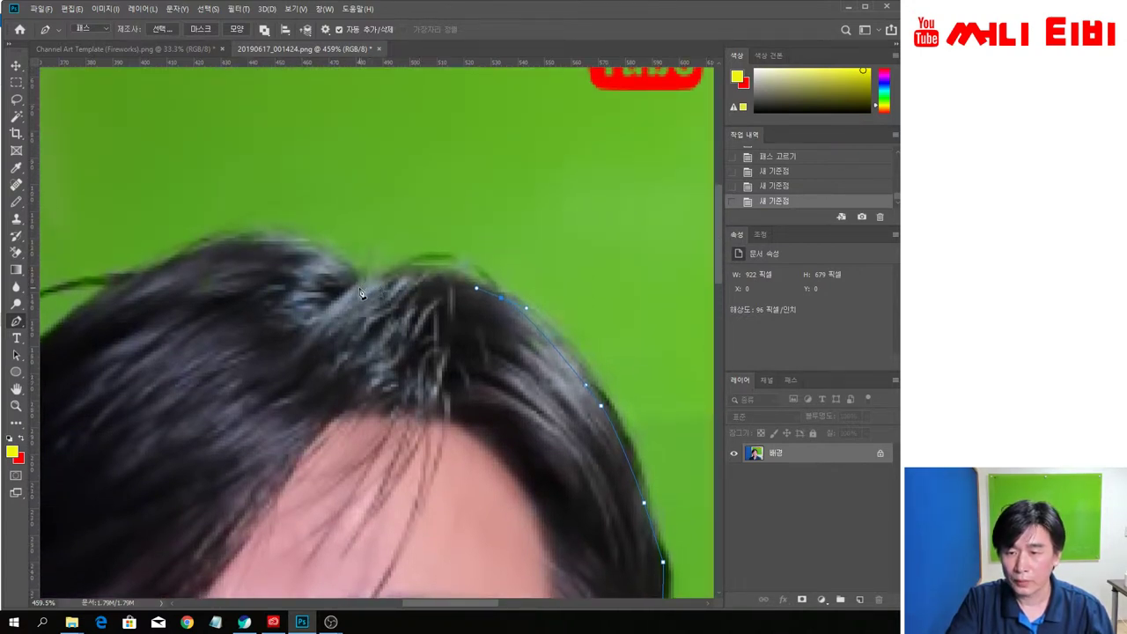
{"action": "left_click_drag", "start_coordinate": [359, 295], "coordinate": [311, 325]}
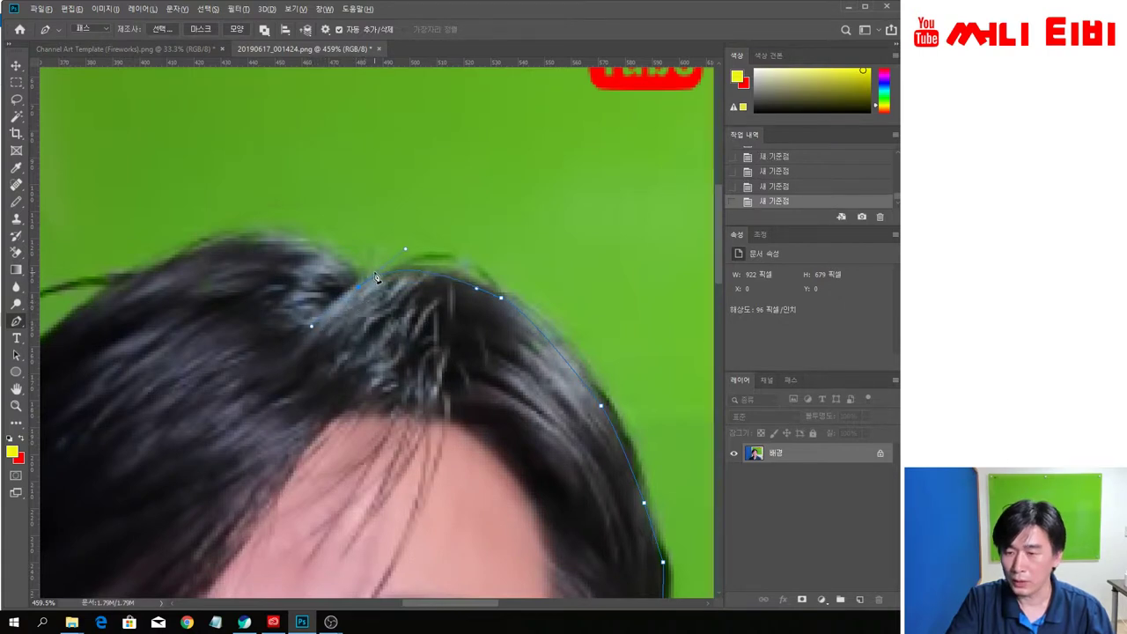
Step: Curve the path over the hair from the parting to the far side of the crown, removing the outgoing handles at both anchors
{"action": "left_click", "coordinate": [359, 294], "text": "alt"}
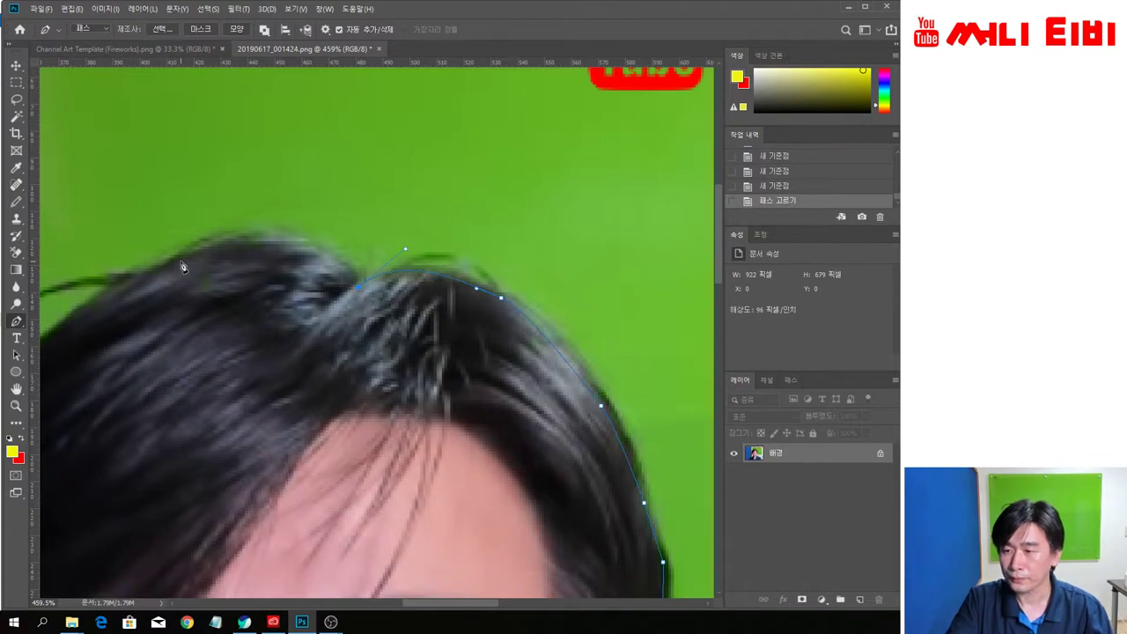
{"action": "left_click_drag", "start_coordinate": [180, 262], "coordinate": [88, 327]}
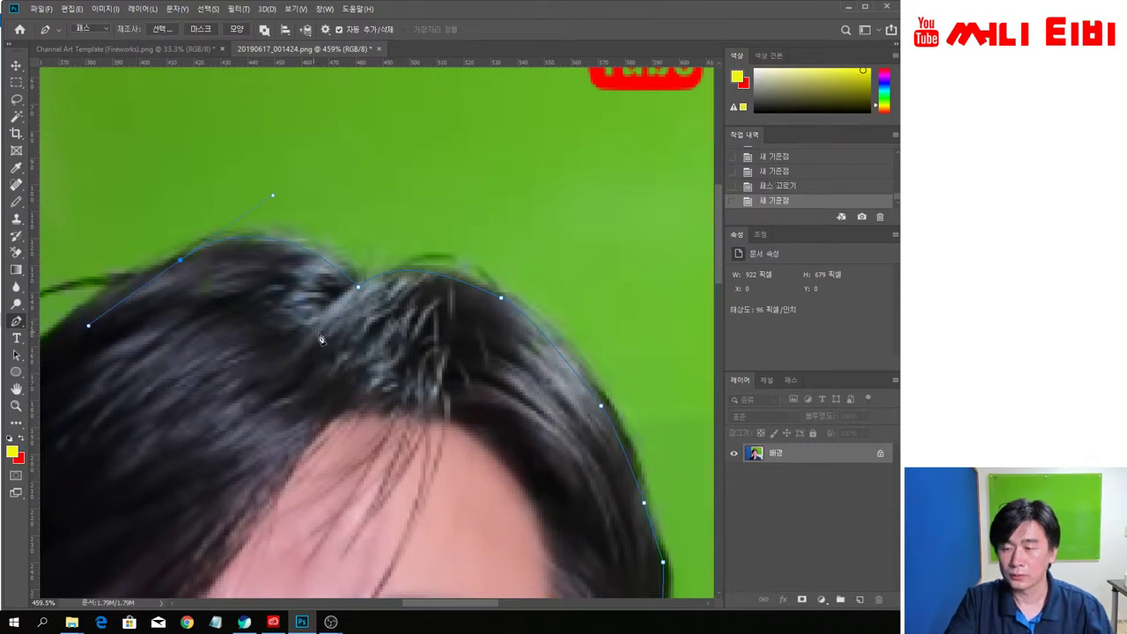
{"action": "left_click", "coordinate": [181, 262], "text": "alt"}
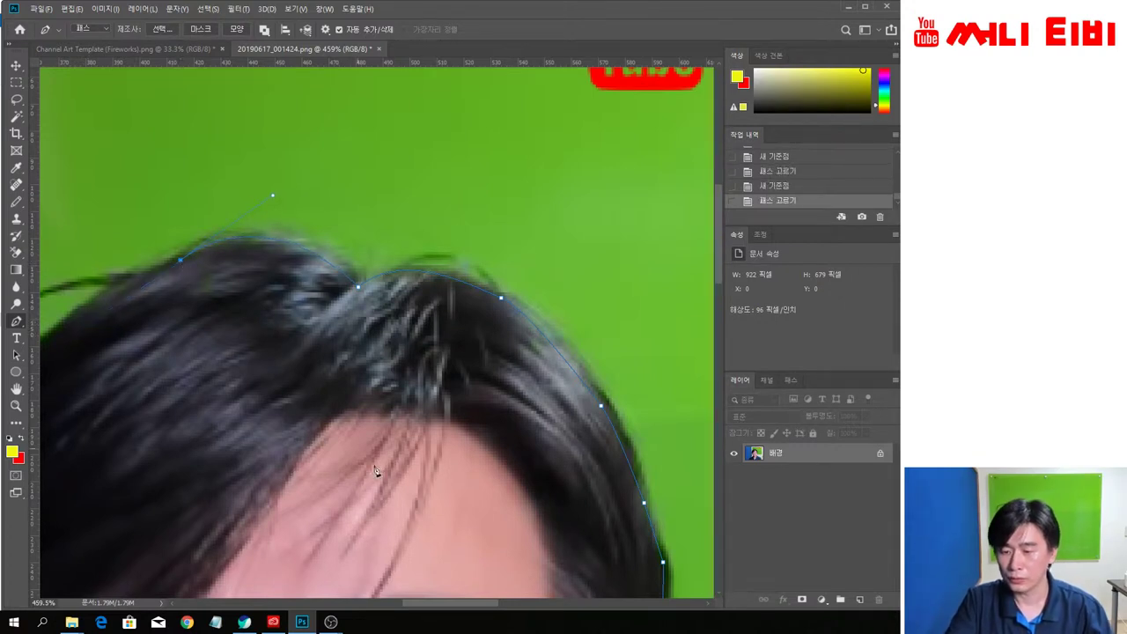
Step: Trace the path down the hair's sloping outer contour past the stray strands with three curved anchors
{"action": "left_click_drag", "start_coordinate": [459, 610], "coordinate": [415, 610]}
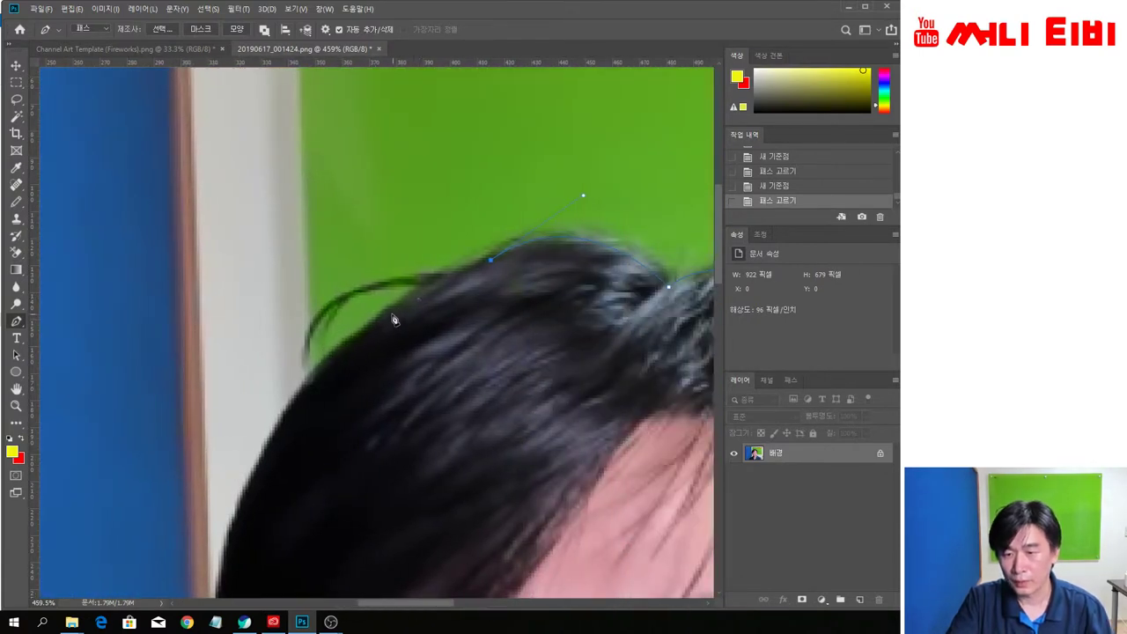
{"action": "left_click_drag", "start_coordinate": [391, 314], "coordinate": [371, 333]}
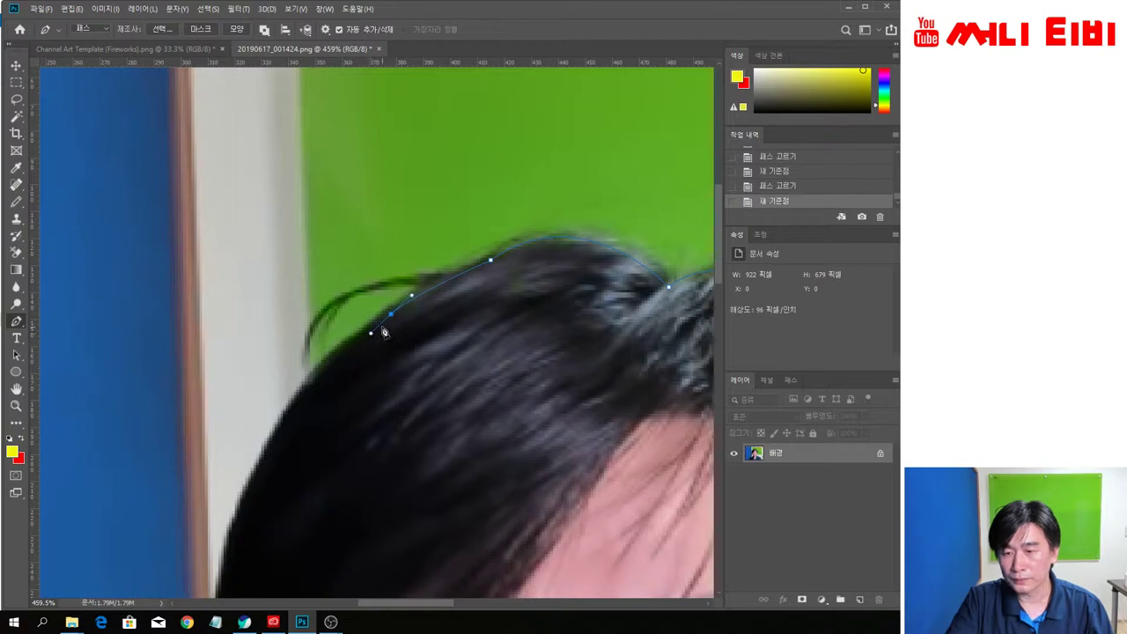
{"action": "left_click_drag", "start_coordinate": [326, 365], "coordinate": [309, 395]}
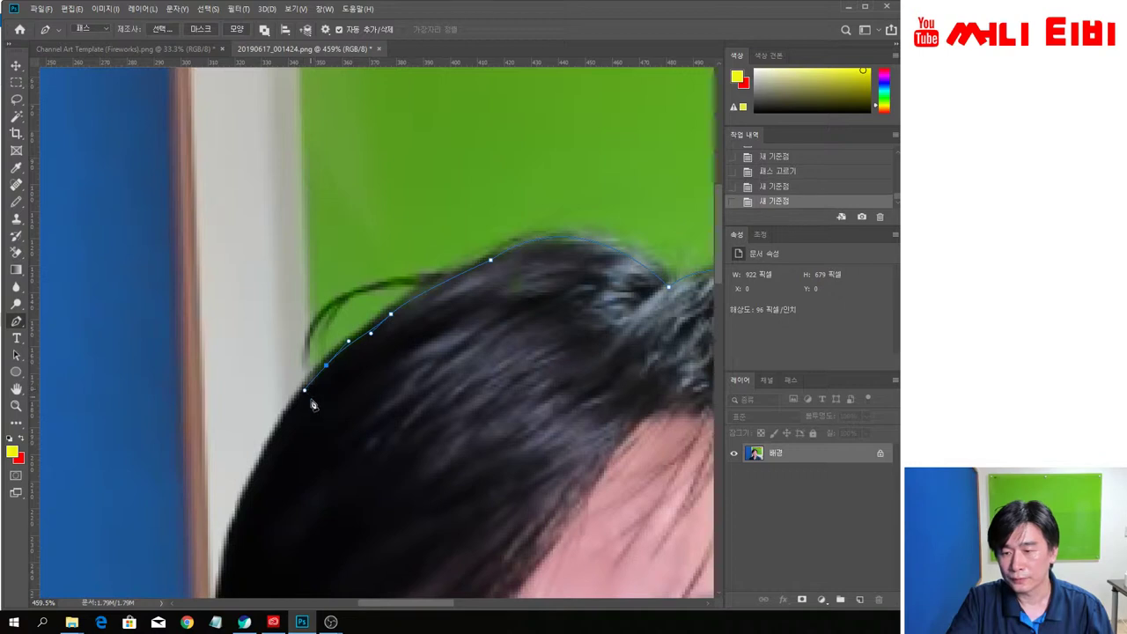
{"action": "left_click_drag", "start_coordinate": [254, 483], "coordinate": [245, 500]}
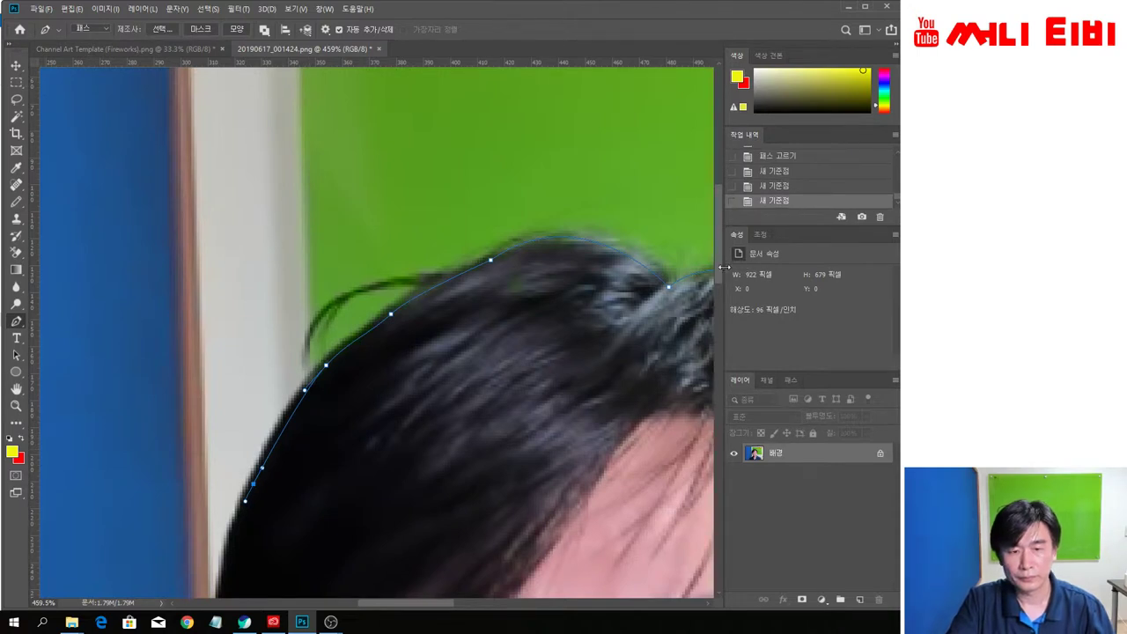
Step: Extend the path to the widest point of the side hair with a curved anchor and remove its outgoing handle
{"action": "left_click_drag", "start_coordinate": [721, 277], "coordinate": [728, 347]}
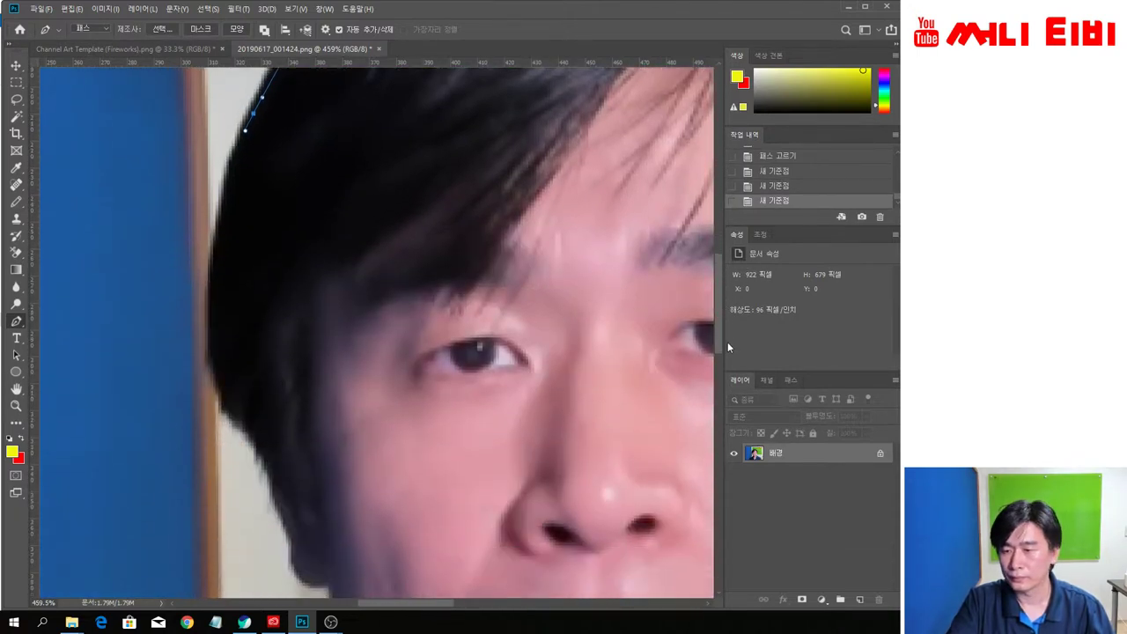
{"action": "left_click", "coordinate": [212, 239]}
{"action": "left_click_drag", "start_coordinate": [214, 253], "coordinate": [214, 283]}
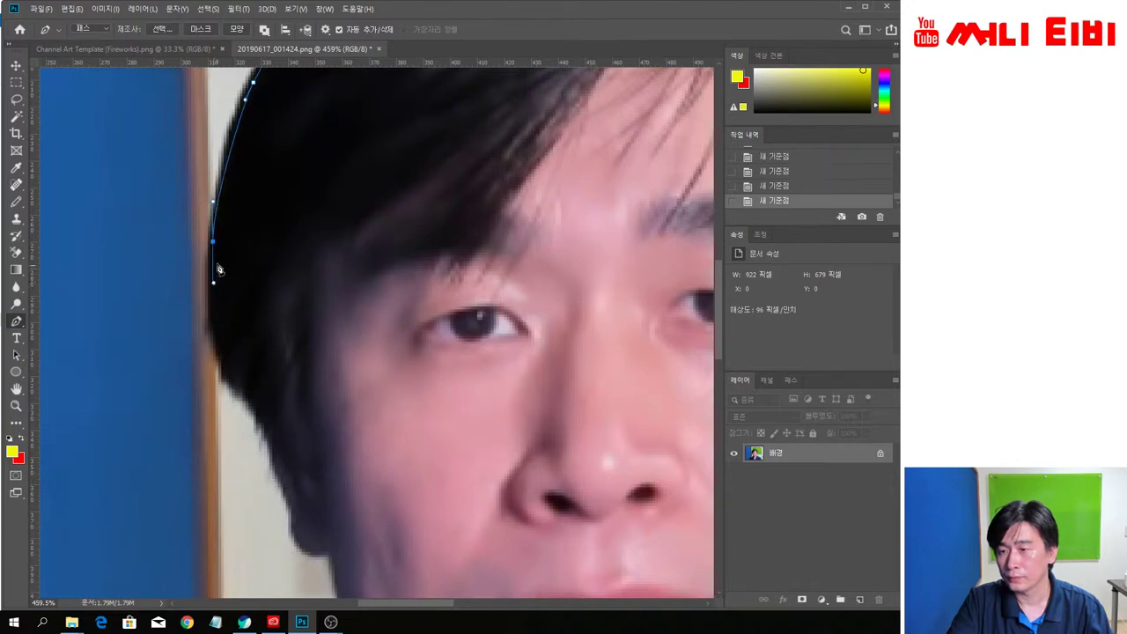
{"action": "left_click", "coordinate": [213, 243], "text": "alt"}
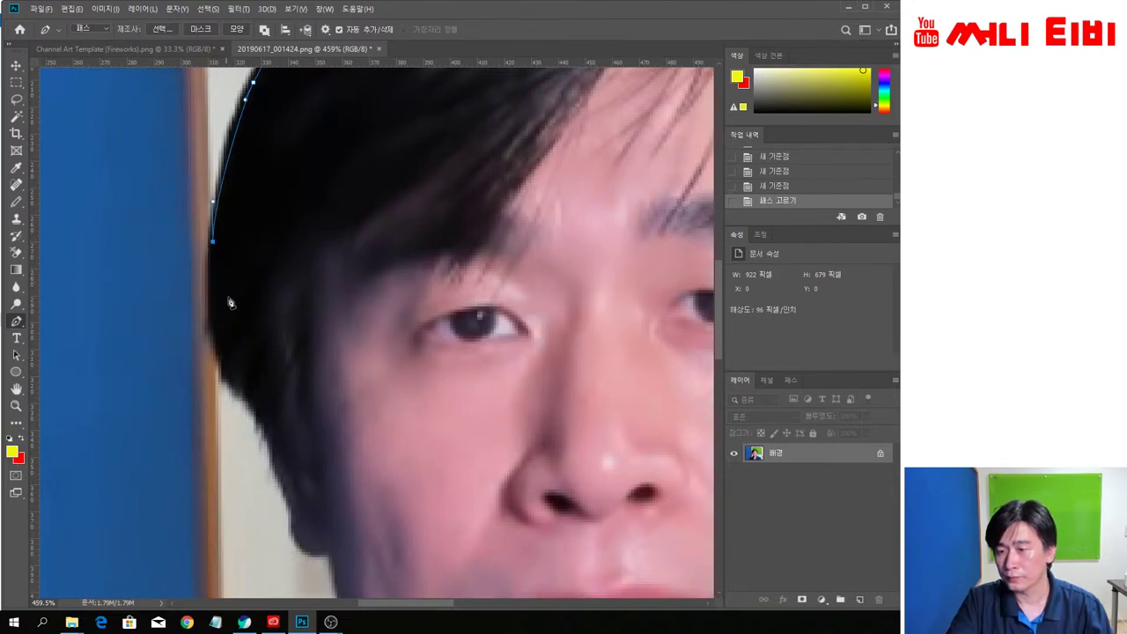
Step: Curve the path around the lower bulge of the side hair to where it turns inward above the sideburn
{"action": "left_click", "coordinate": [221, 352]}
{"action": "left_click_drag", "start_coordinate": [223, 355], "coordinate": [233, 376]}
{"action": "left_click", "coordinate": [233, 377]}
{"action": "left_click", "coordinate": [240, 388]}
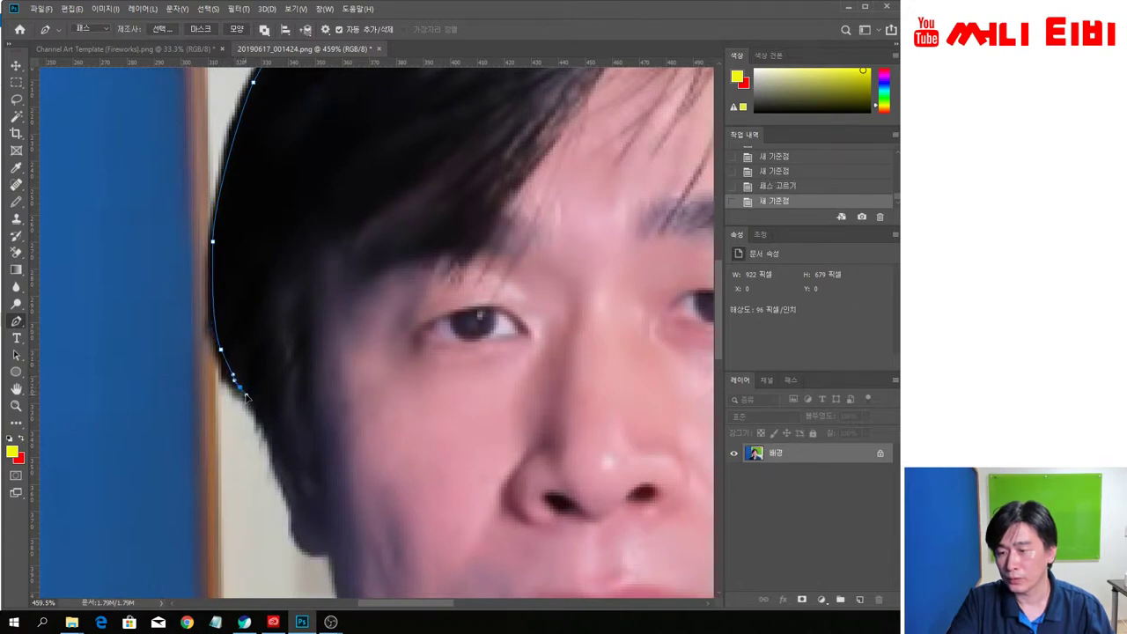
Step: Trace the path down the sideburn and around its tip to the cheek, removing the outgoing handle at the last anchor
{"action": "left_click", "coordinate": [272, 437]}
{"action": "left_click", "coordinate": [276, 450]}
{"action": "left_click", "coordinate": [291, 502]}
{"action": "left_click", "coordinate": [294, 510]}
{"action": "left_click_drag", "start_coordinate": [331, 548], "coordinate": [373, 522]}
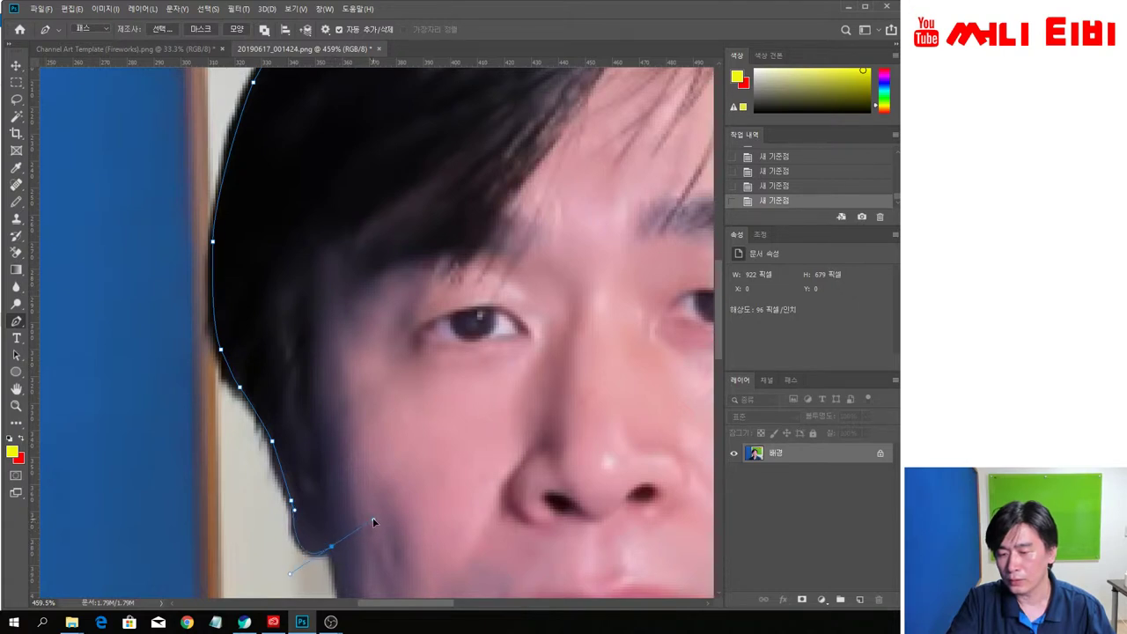
{"action": "left_click", "coordinate": [332, 548], "text": "alt"}
Step: Curve the path along the jaw to the collar, remove the outgoing handle, and continue straight down the collar edge to the shoulder
{"action": "left_click_drag", "start_coordinate": [720, 342], "coordinate": [723, 415]}
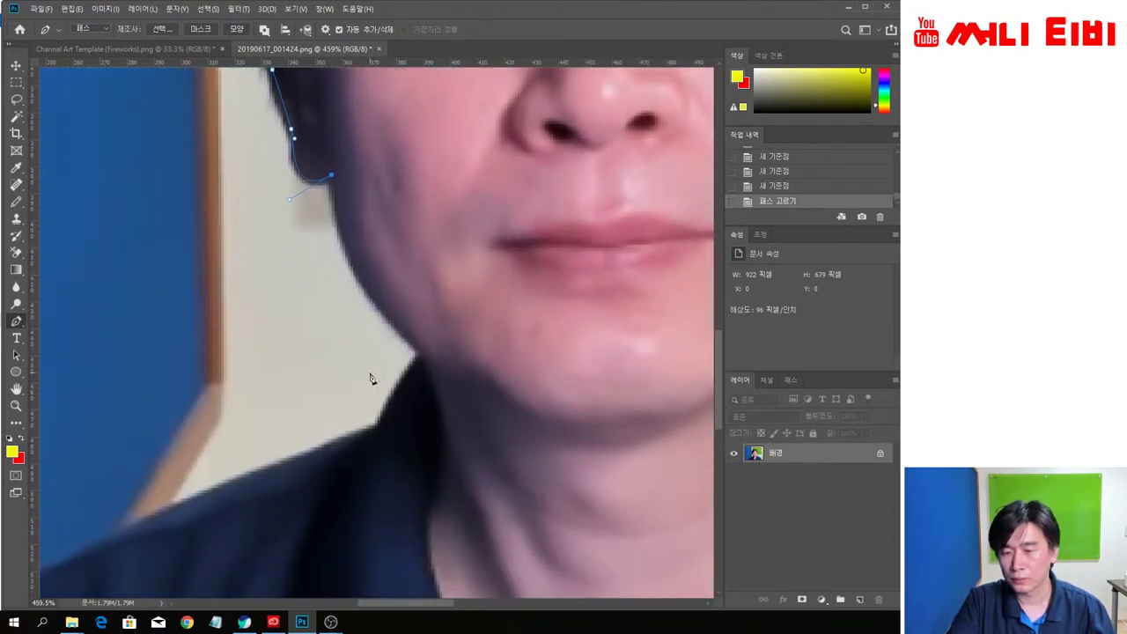
{"action": "left_click_drag", "start_coordinate": [425, 355], "coordinate": [509, 419]}
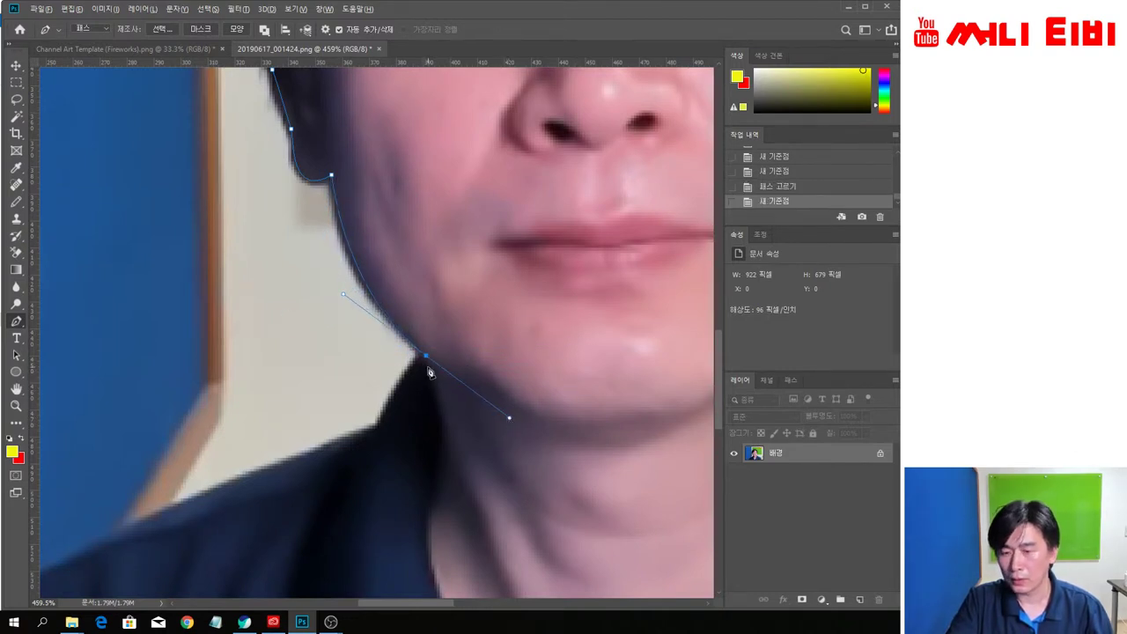
{"action": "left_click", "coordinate": [427, 356], "text": "alt"}
{"action": "left_click", "coordinate": [380, 429]}
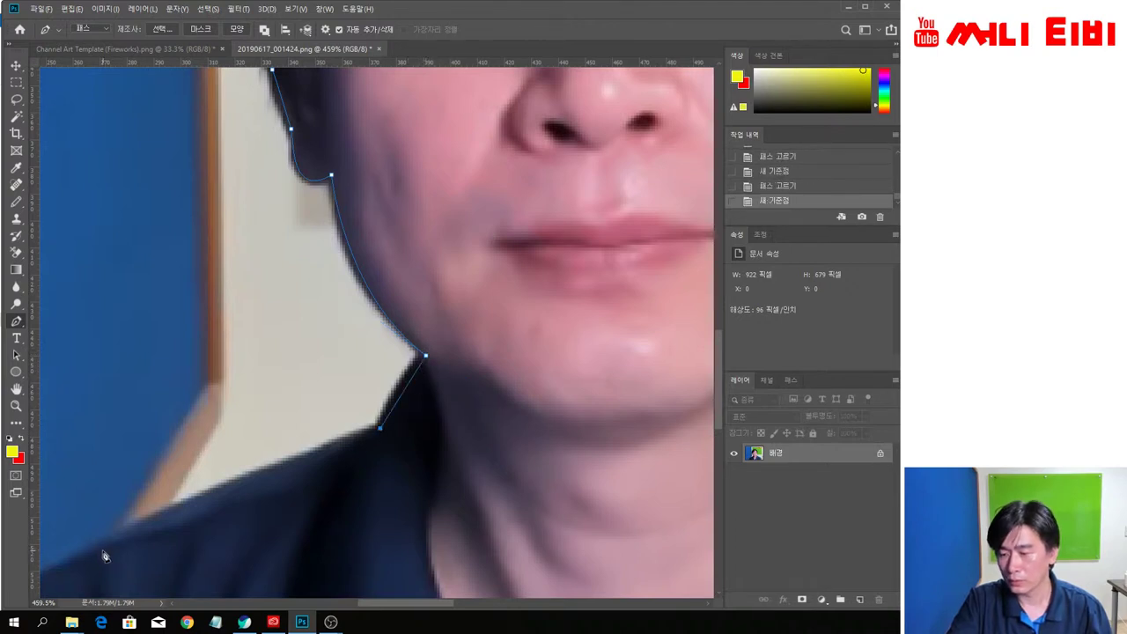
Step: Trace the path along the shoulder to its outer corner with two curved anchors, removing the outgoing handle at each
{"action": "left_click_drag", "start_coordinate": [100, 550], "coordinate": [65, 579]}
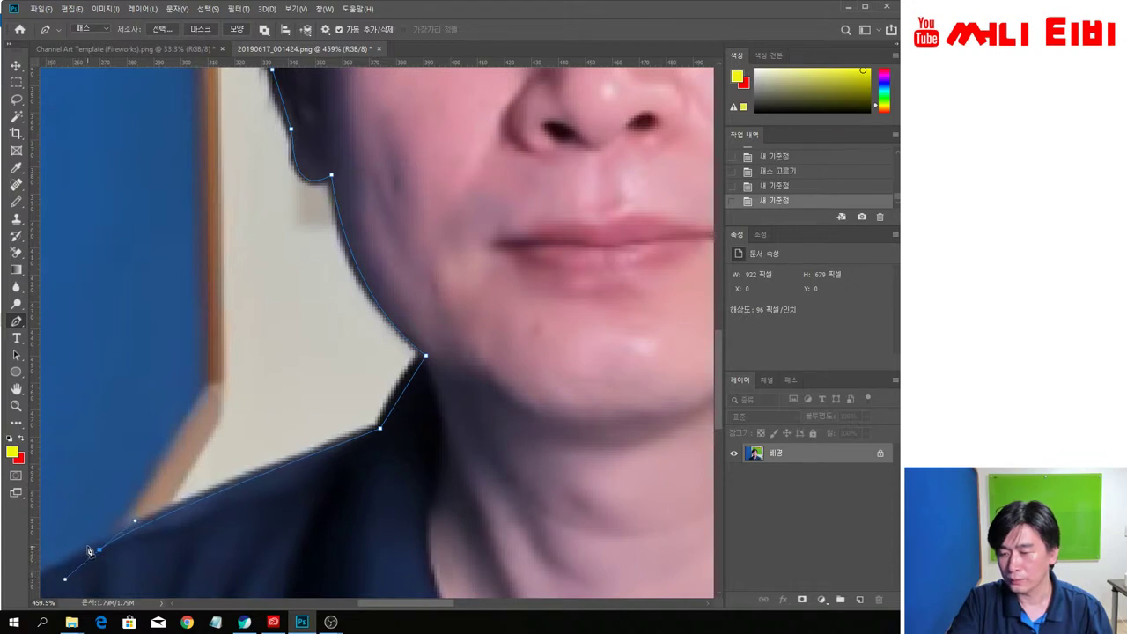
{"action": "left_click", "coordinate": [99, 551], "text": "alt"}
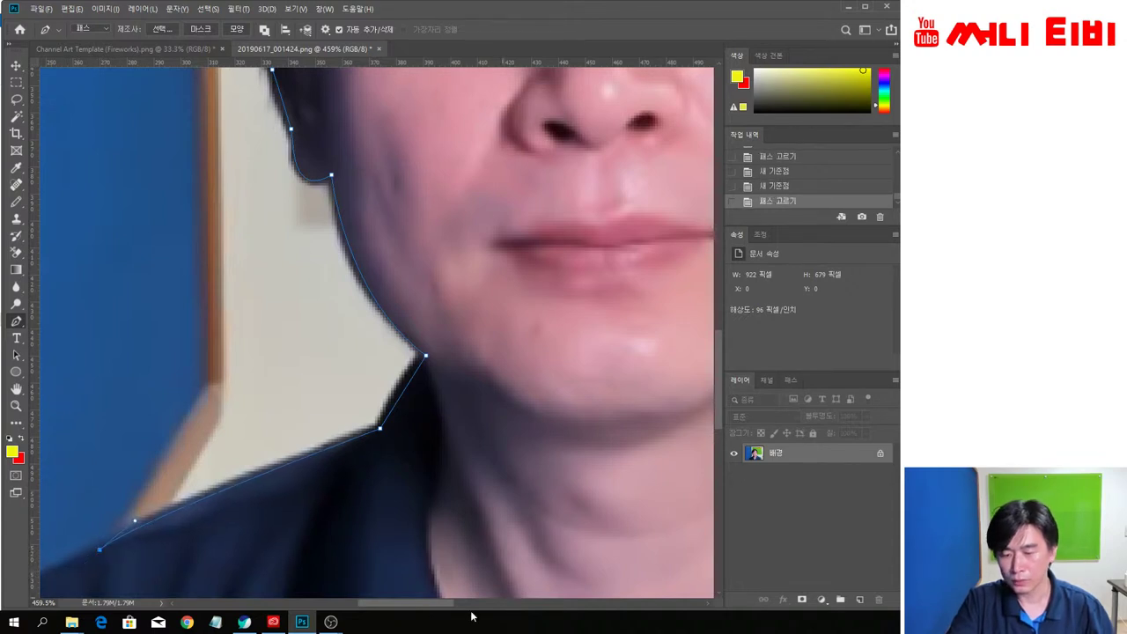
{"action": "left_click_drag", "start_coordinate": [438, 608], "coordinate": [385, 622]}
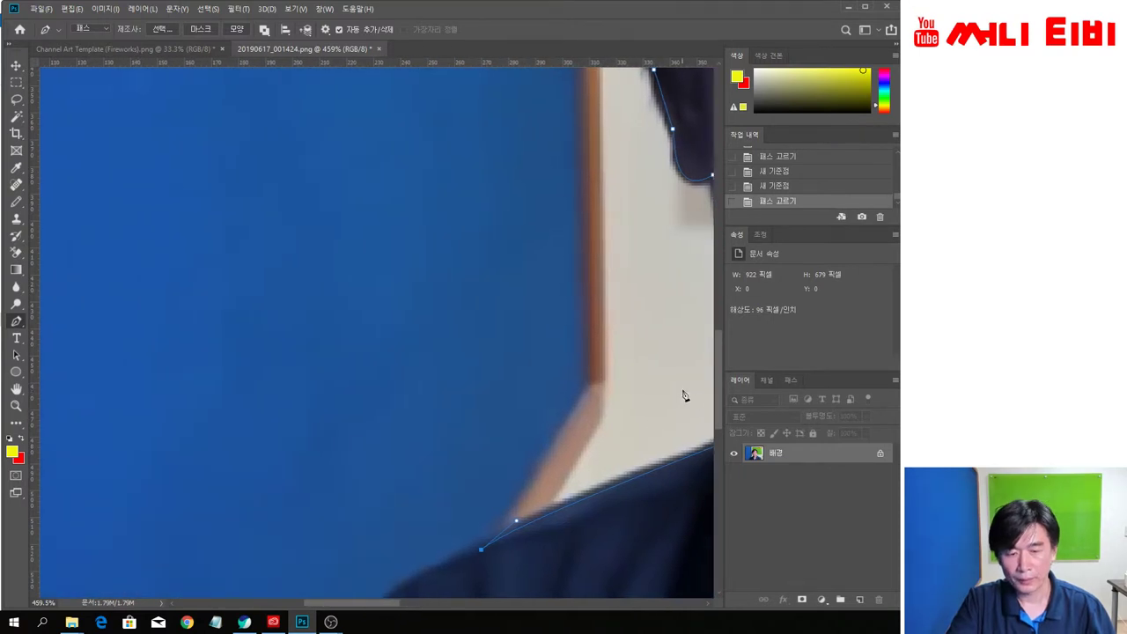
{"action": "left_click_drag", "start_coordinate": [720, 406], "coordinate": [718, 467]}
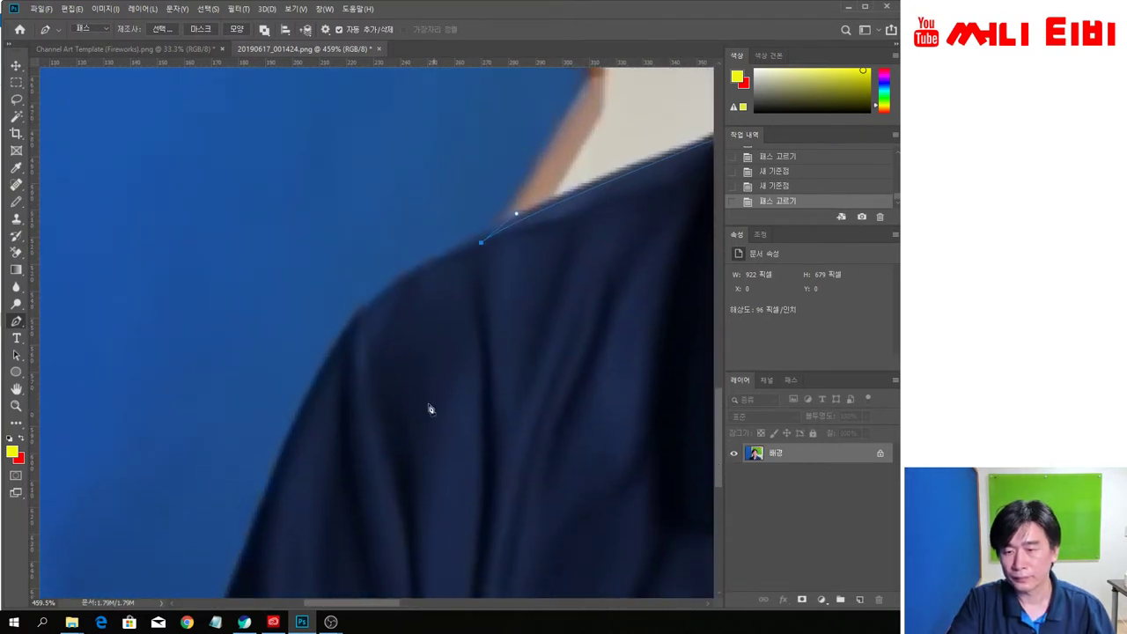
{"action": "left_click_drag", "start_coordinate": [364, 315], "coordinate": [335, 357]}
{"action": "left_click", "coordinate": [366, 317]}
Step: Extend the path down the outer sleeve to just below the image's lower edge, removing the outgoing handle at the last anchor
{"action": "left_click_drag", "start_coordinate": [262, 518], "coordinate": [215, 448]}
{"action": "left_click", "coordinate": [264, 304]}
{"action": "mouse_move", "coordinate": [201, 462]}
{"action": "left_mouse_down"}
{"action": "mouse_move", "coordinate": [195, 475]}
{"action": "mouse_move", "coordinate": [205, 472]}
{"action": "left_mouse_up"}
{"action": "left_click", "coordinate": [201, 467]}
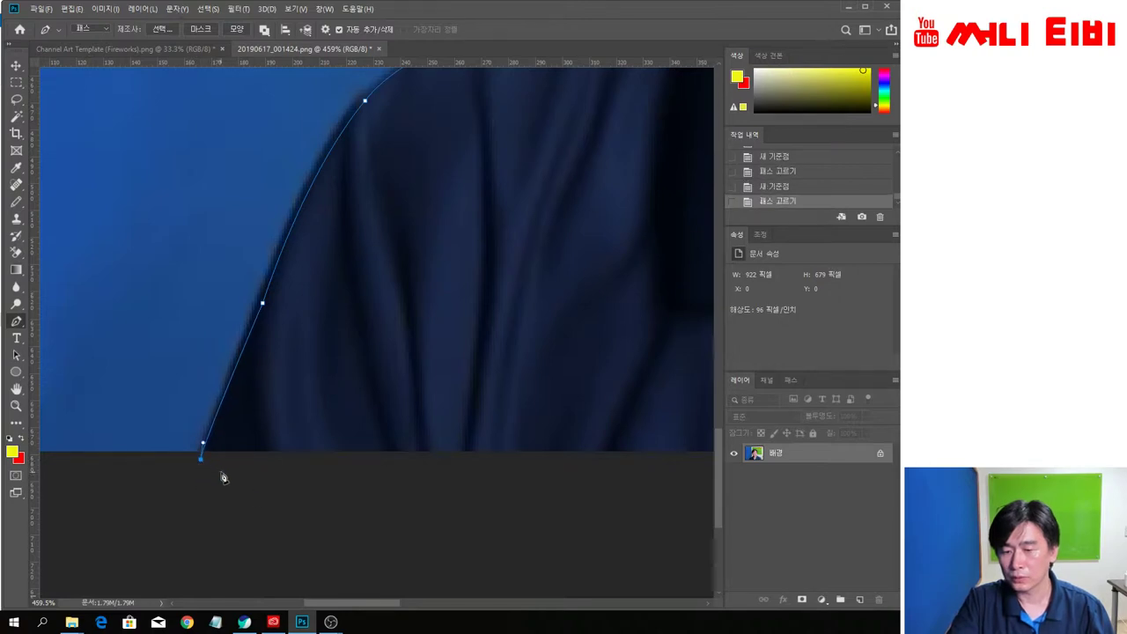
Step: Close the path along the photo's lower edge at its starting anchor below the opposite sleeve
{"action": "scroll", "coordinate": [385, 504], "scroll_direction": "down", "scroll_amount": 2}
{"action": "scroll", "coordinate": [385, 504], "scroll_direction": "down", "scroll_amount": 2}
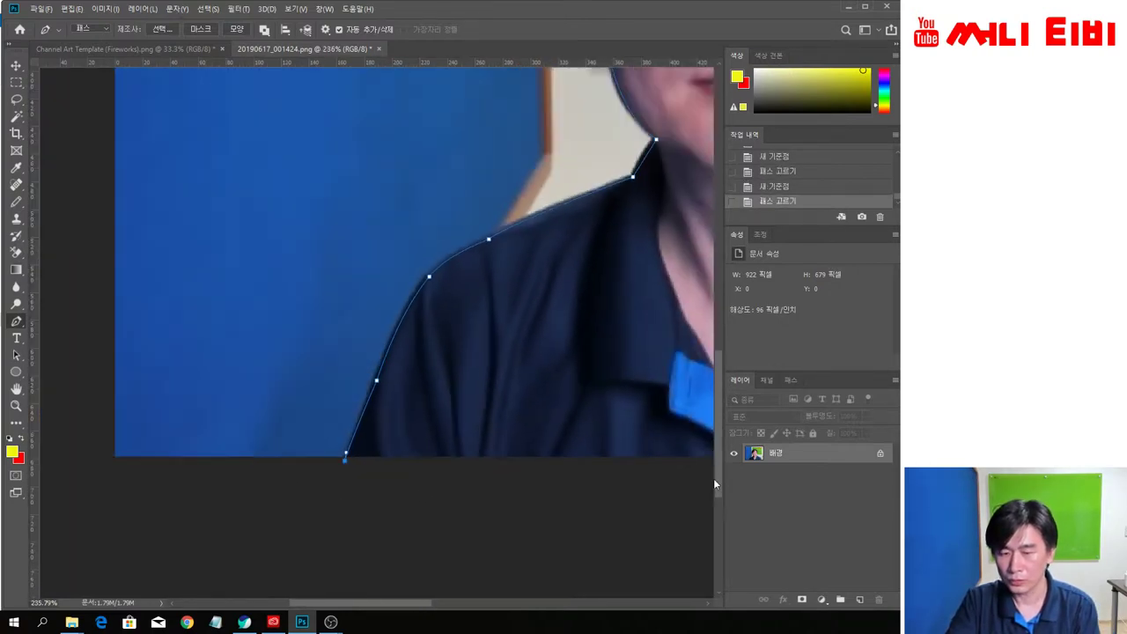
{"action": "left_click_drag", "start_coordinate": [369, 606], "coordinate": [532, 606]}
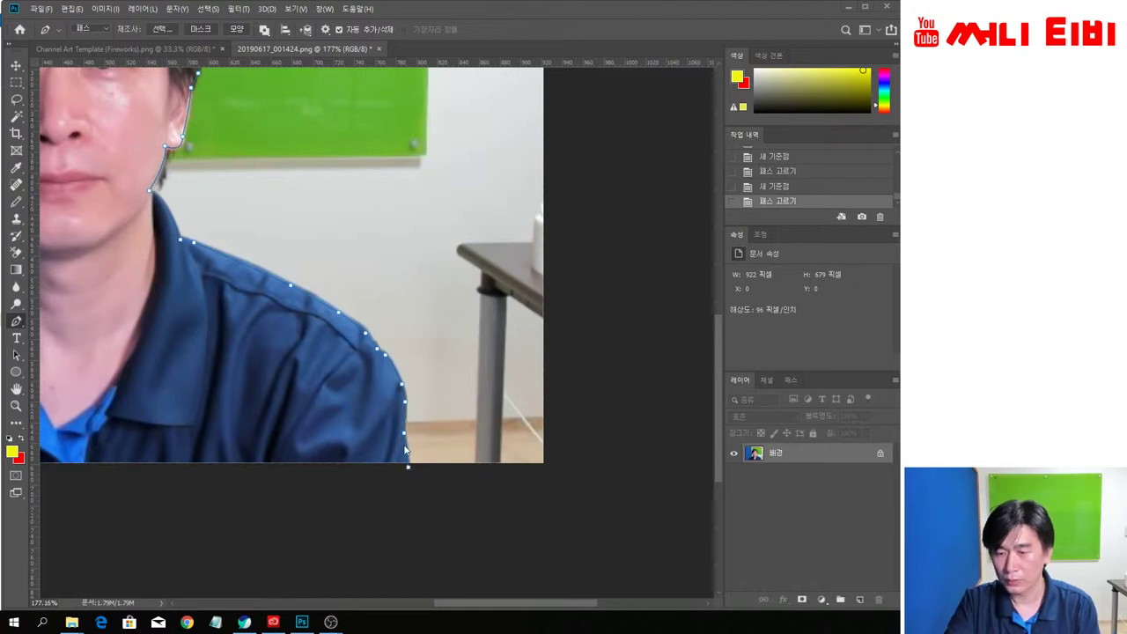
{"action": "scroll", "coordinate": [375, 510], "scroll_direction": "up", "scroll_amount": 4}
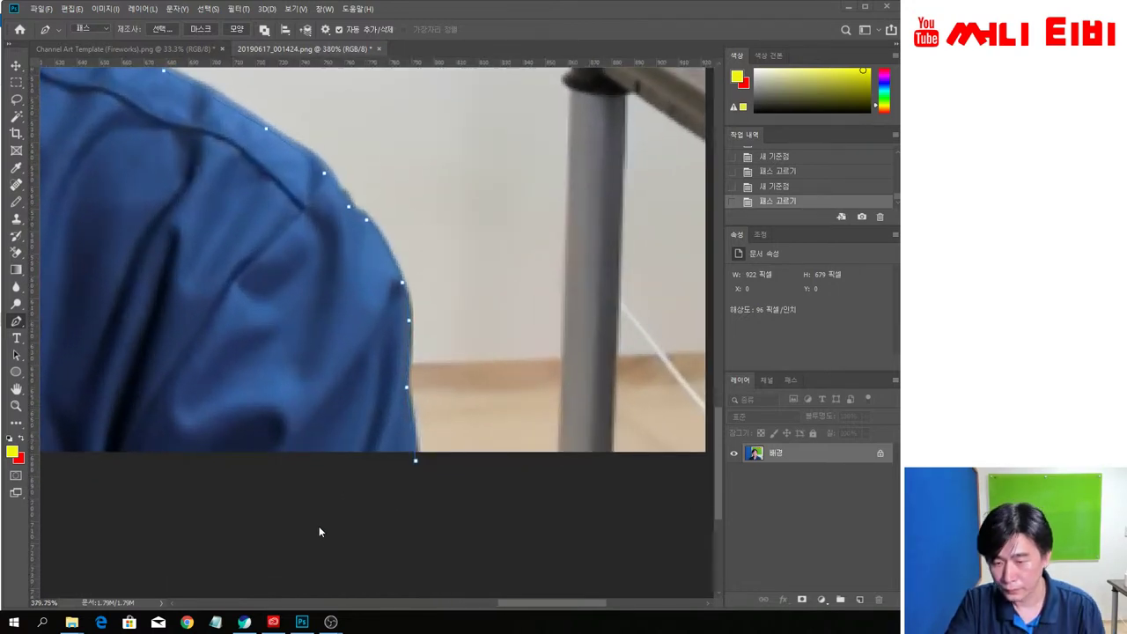
{"action": "left_click", "coordinate": [416, 463]}
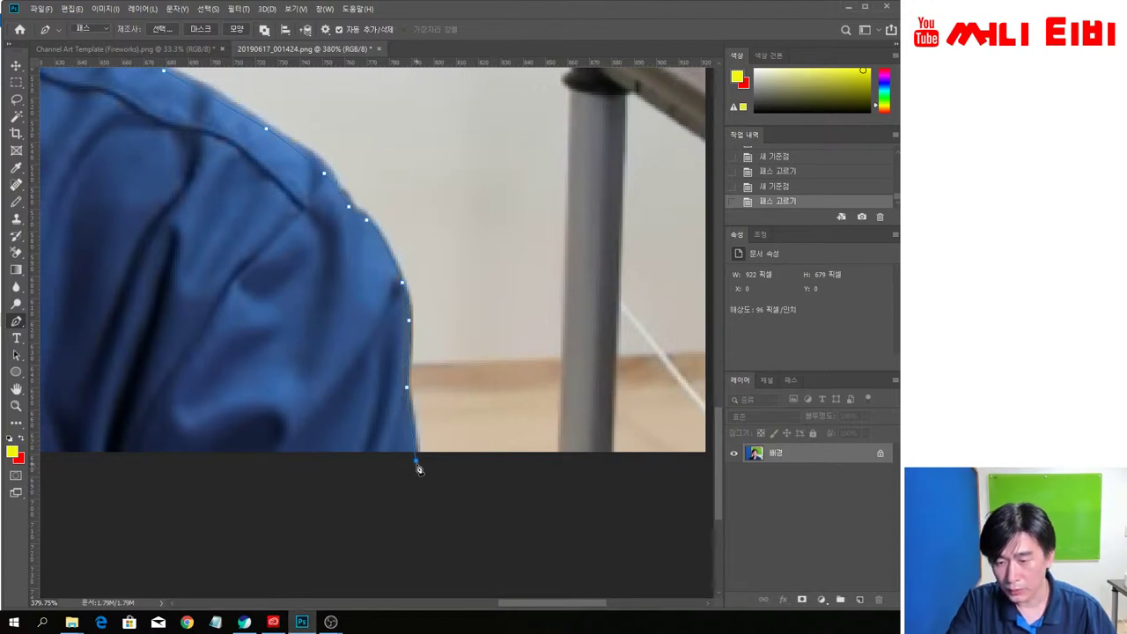
{"action": "left_click", "coordinate": [416, 463]}
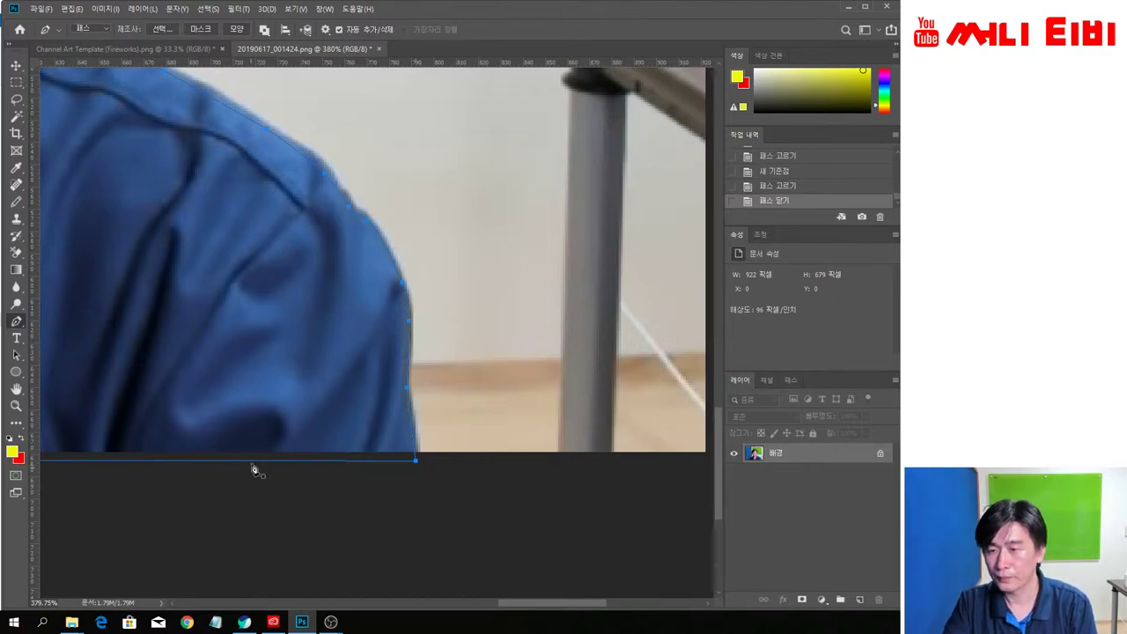
Step: Convert the closed path around the man into a selection
{"action": "scroll", "coordinate": [238, 252], "scroll_direction": "down", "scroll_amount": 6}
{"action": "scroll", "coordinate": [239, 260], "scroll_direction": "down", "scroll_amount": 3}
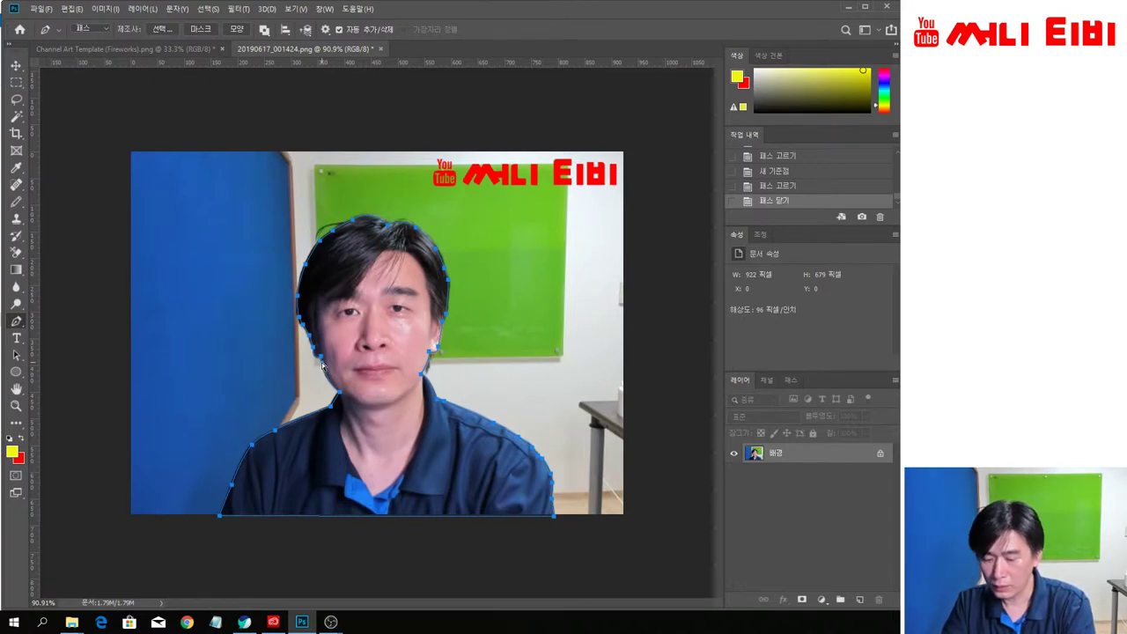
{"action": "key", "text": "ctrl+Return"}
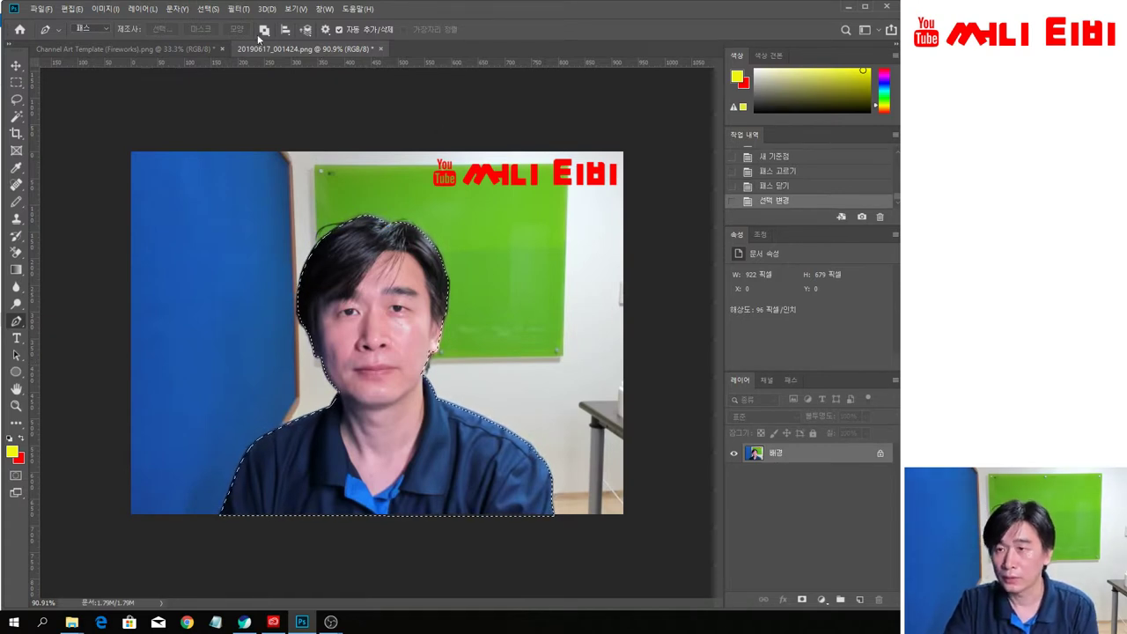
Step: Smooth the selection with a sample radius of 1 pixel
{"action": "left_click", "coordinate": [208, 9]}
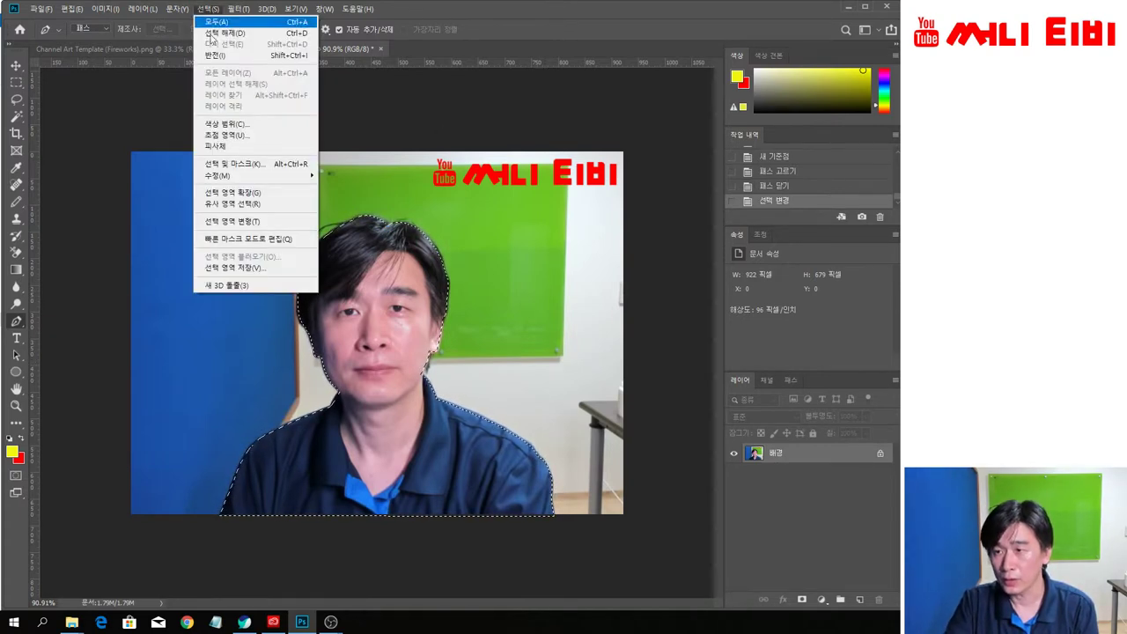
{"action": "mouse_move", "coordinate": [298, 181]}
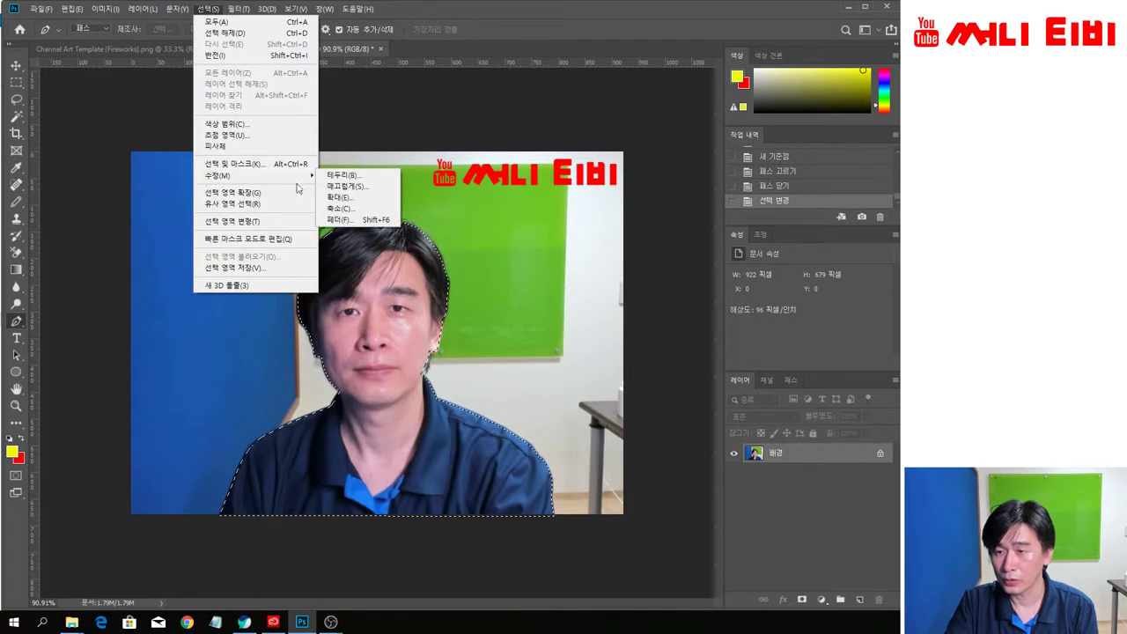
{"action": "left_click", "coordinate": [344, 186]}
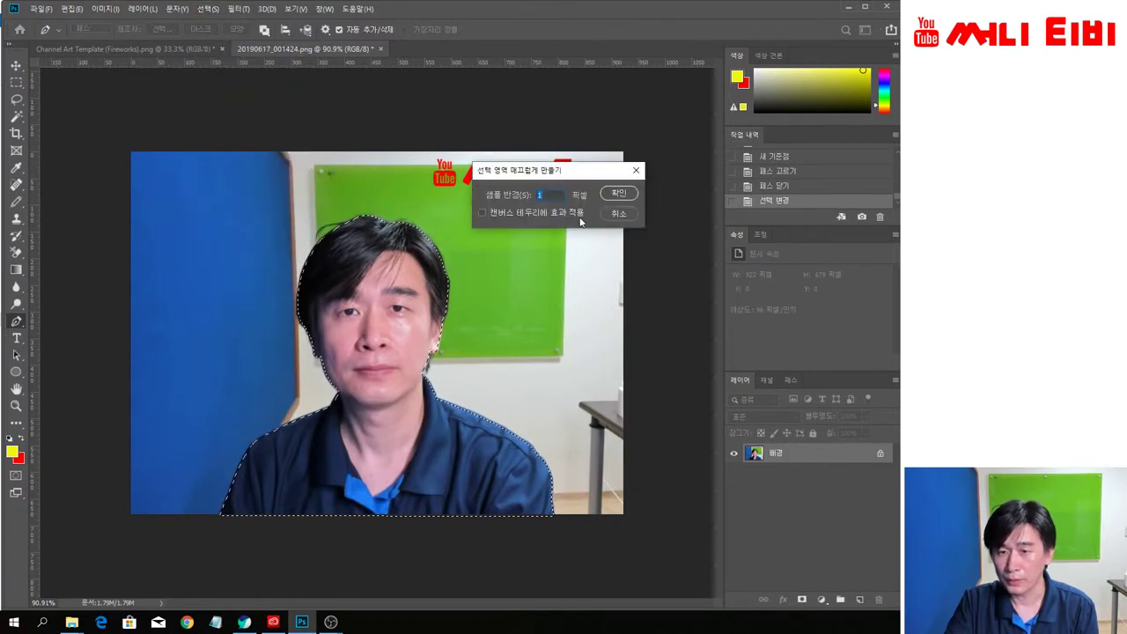
{"action": "left_click", "coordinate": [618, 193]}
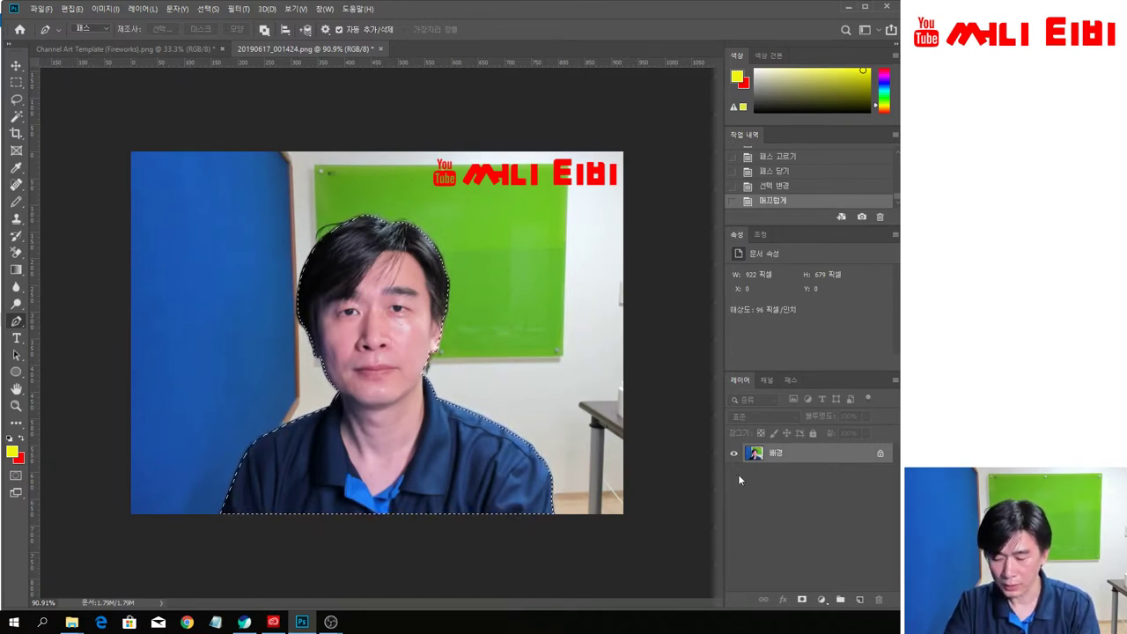
Step: Copy the selected man to a new layer and hide the background layer
{"action": "key", "text": "ctrl+j"}
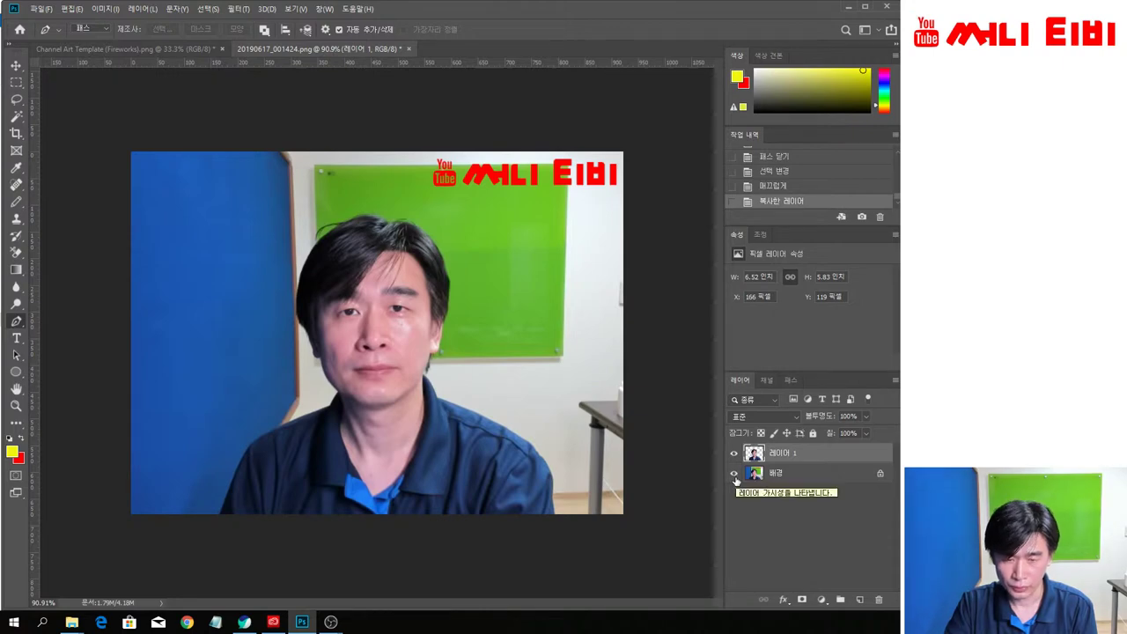
{"action": "left_click", "coordinate": [734, 473]}
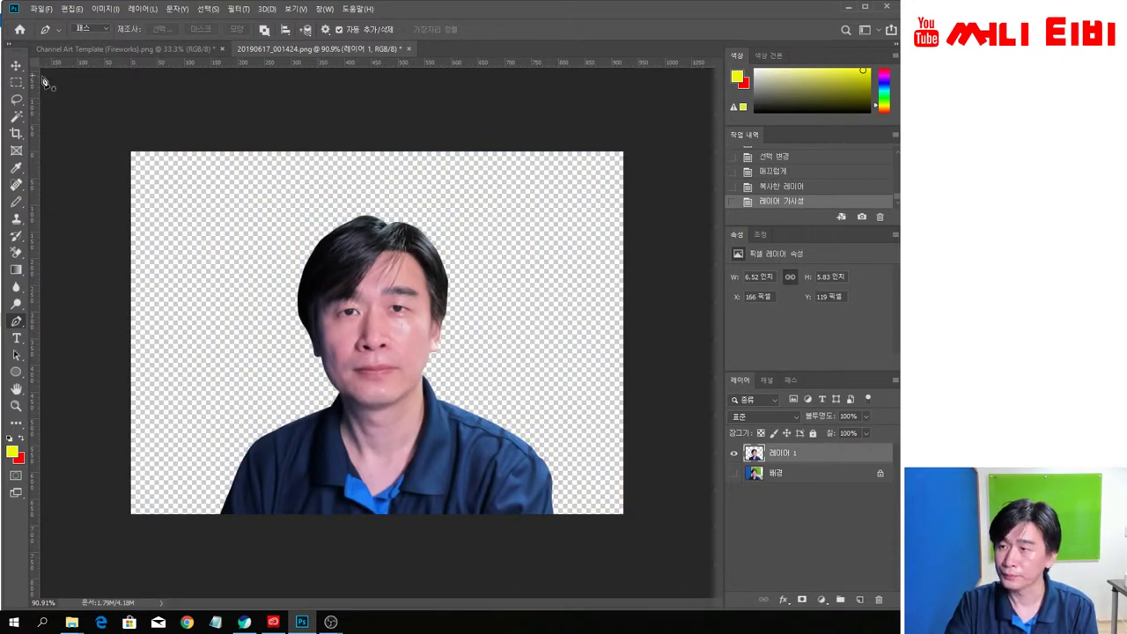
Step: Activate the Move tool and switch to the Channel Art Template (Fireworks).png document
{"action": "left_click", "coordinate": [16, 65]}
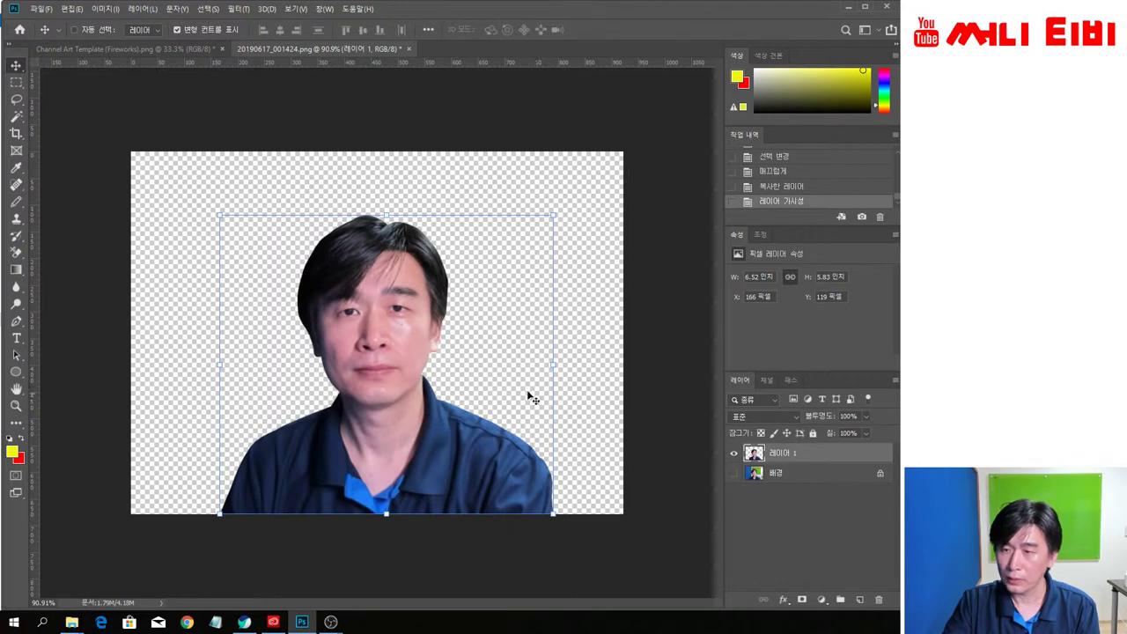
{"action": "left_click", "coordinate": [156, 48]}
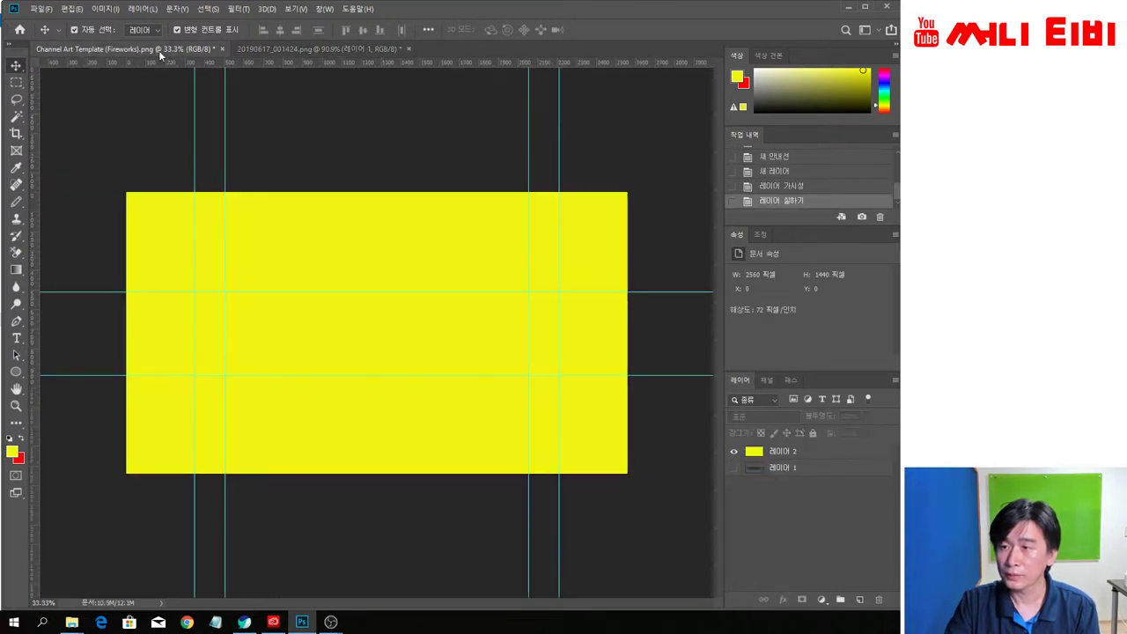
Step: Bring the cut-out man into the template and scale him to about 53%, placing him between the horizontal guides right of the canvas center
{"action": "left_click_drag", "start_coordinate": [385, 340], "coordinate": [398, 352]}
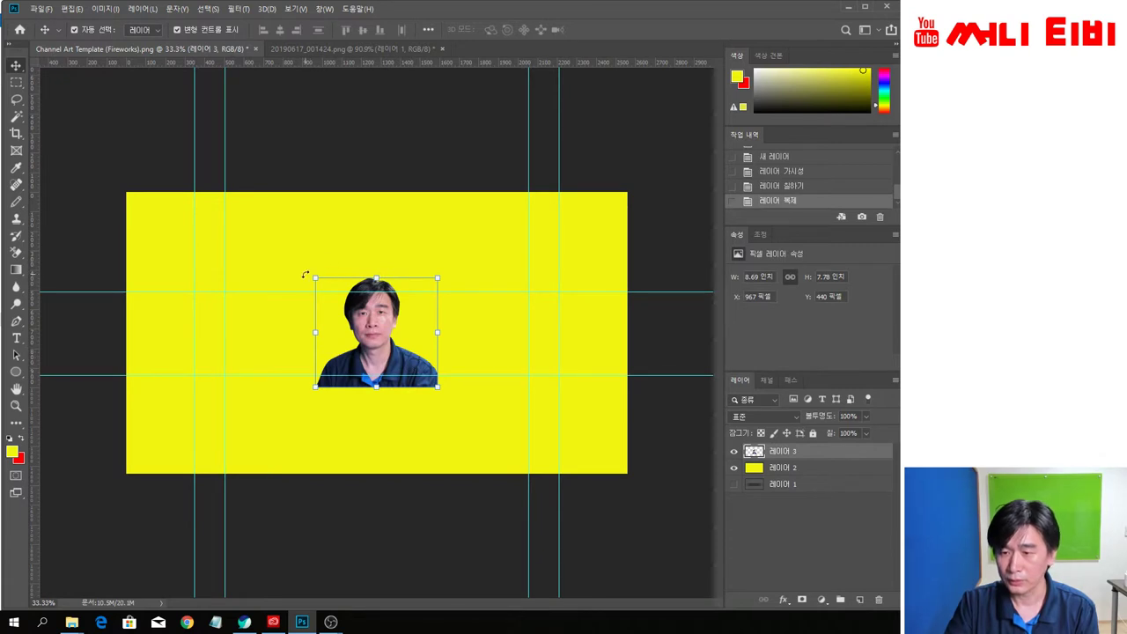
{"action": "left_click_drag", "start_coordinate": [317, 278], "coordinate": [507, 324]}
{"action": "scroll", "coordinate": [467, 344], "scroll_direction": "up", "scroll_amount": 3}
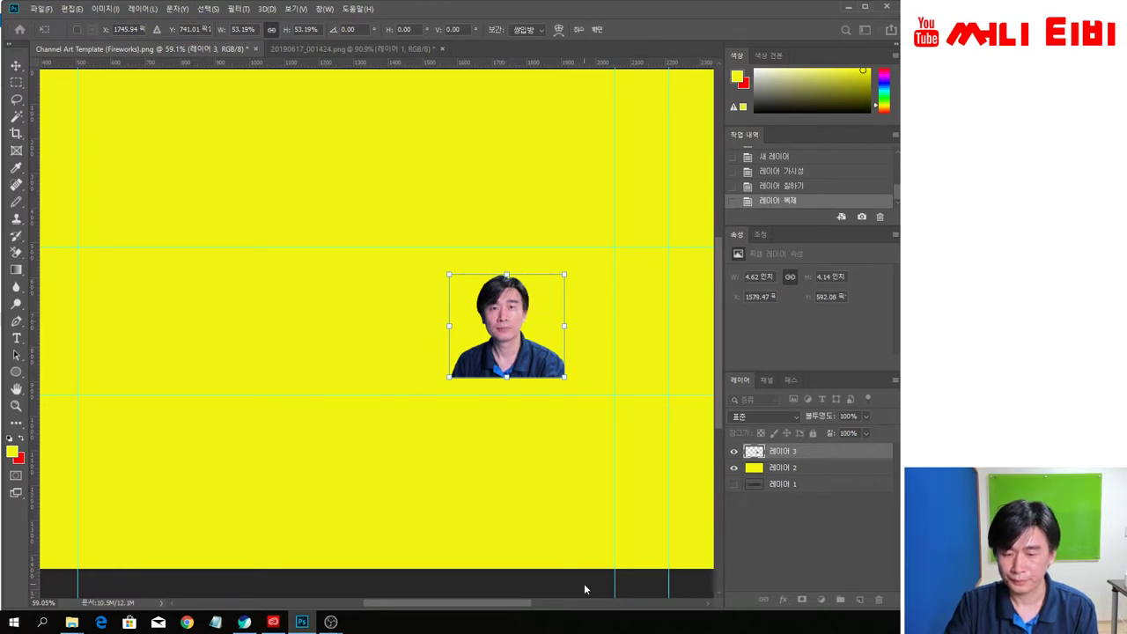
{"action": "key", "text": "Return"}
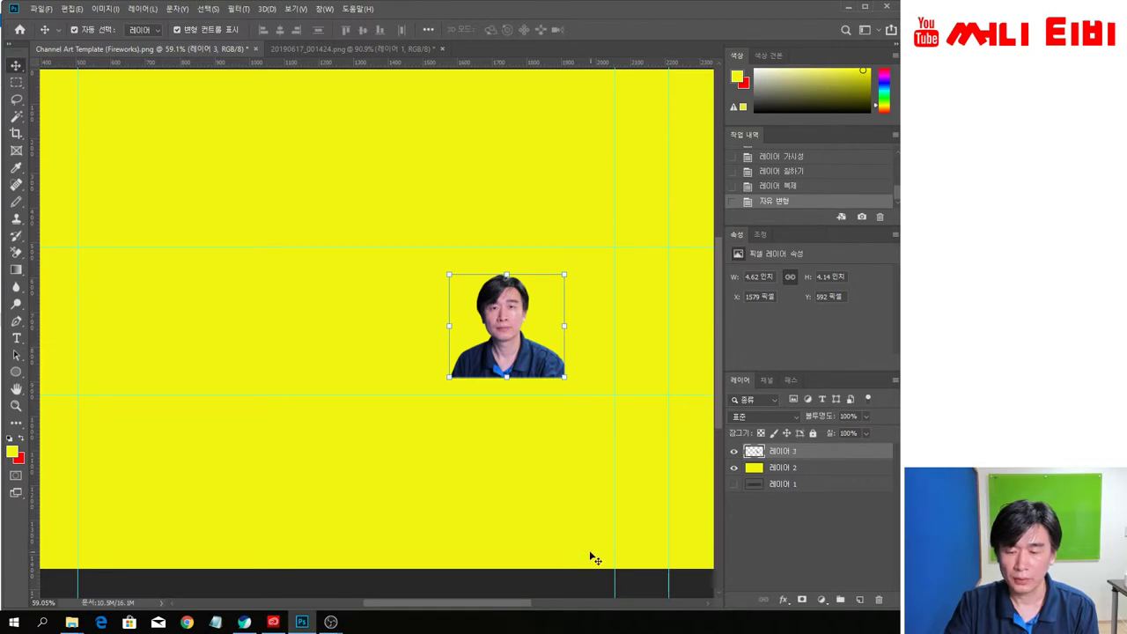
{"action": "left_click", "coordinate": [562, 586]}
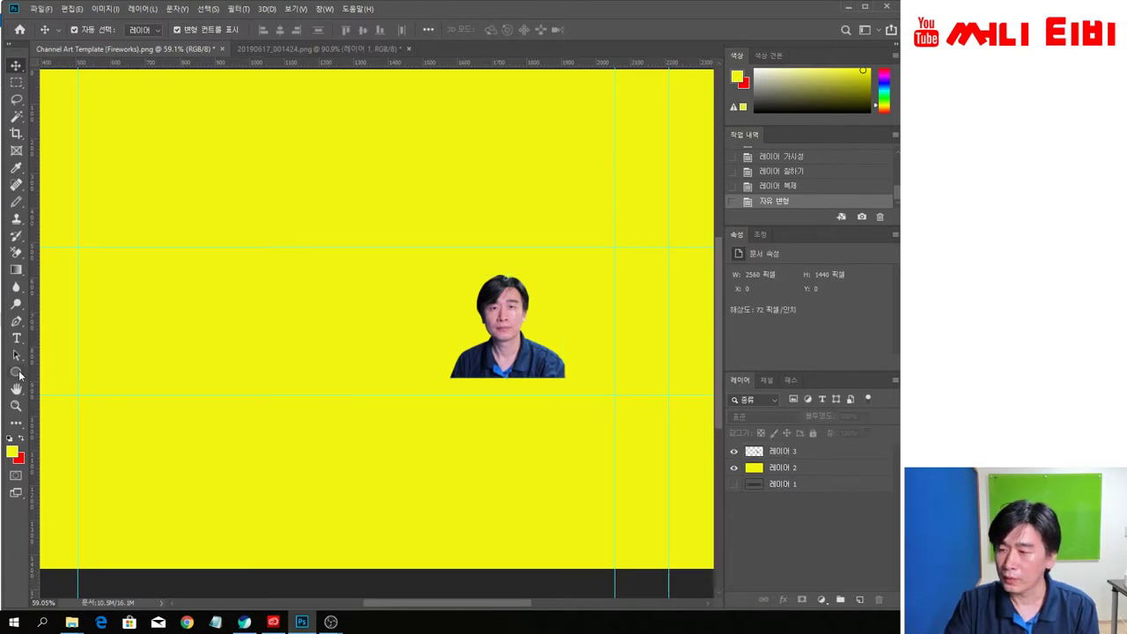
Step: Draw a yellow circle about 383 px across with the Ellipse tool and move it to cover the man
{"action": "left_click_drag", "start_coordinate": [21, 377], "coordinate": [57, 400]}
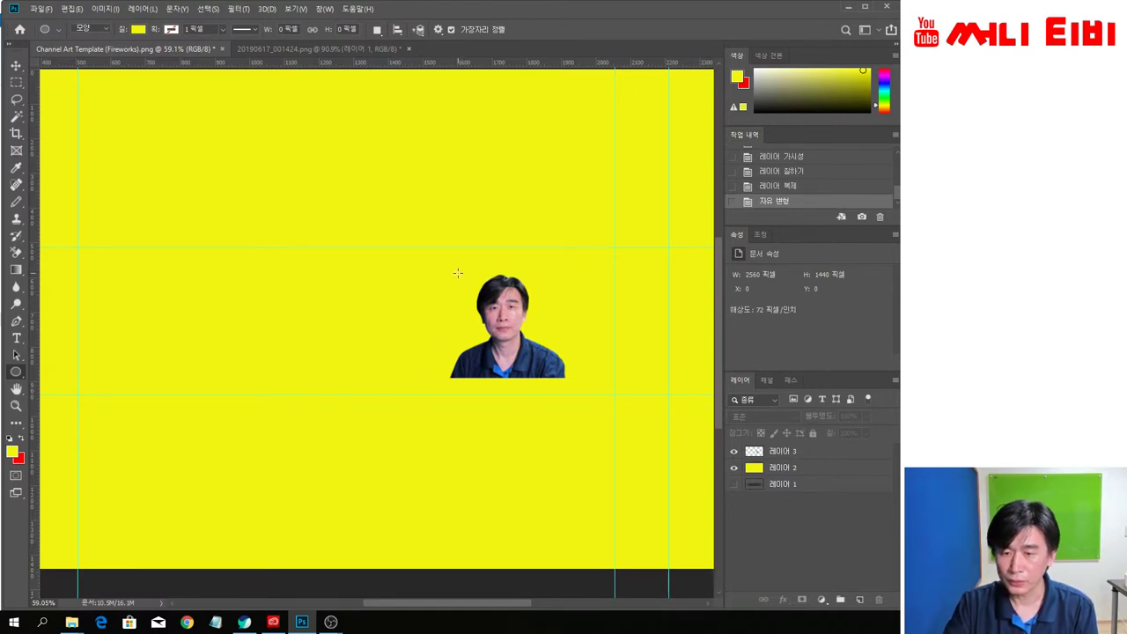
{"action": "left_click_drag", "start_coordinate": [456, 269], "coordinate": [588, 436]}
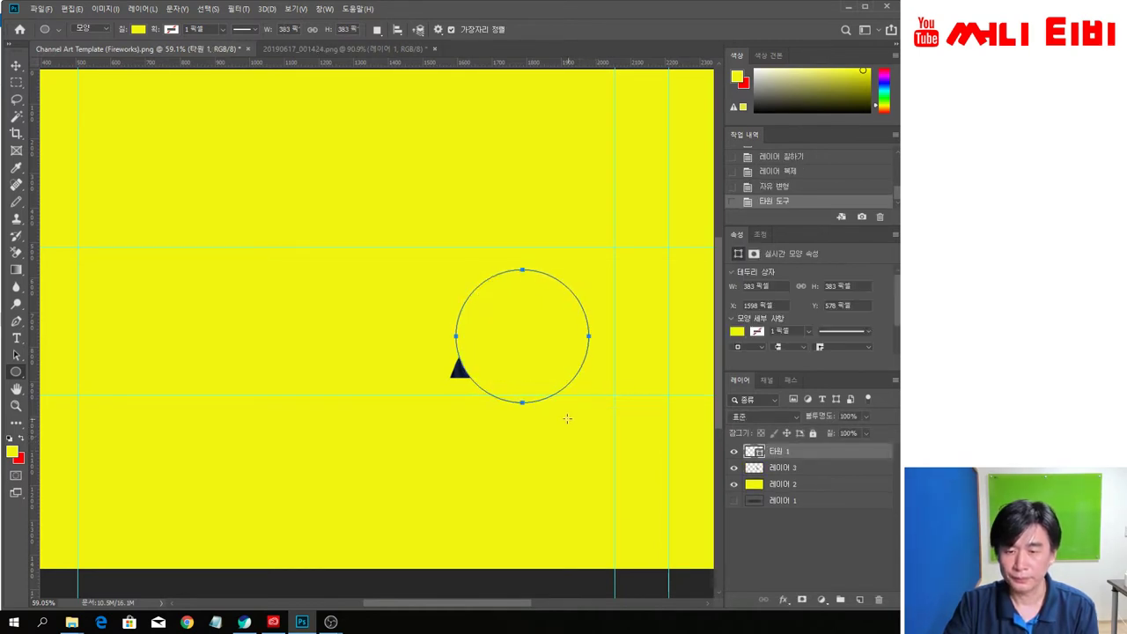
{"action": "left_click", "coordinate": [16, 66]}
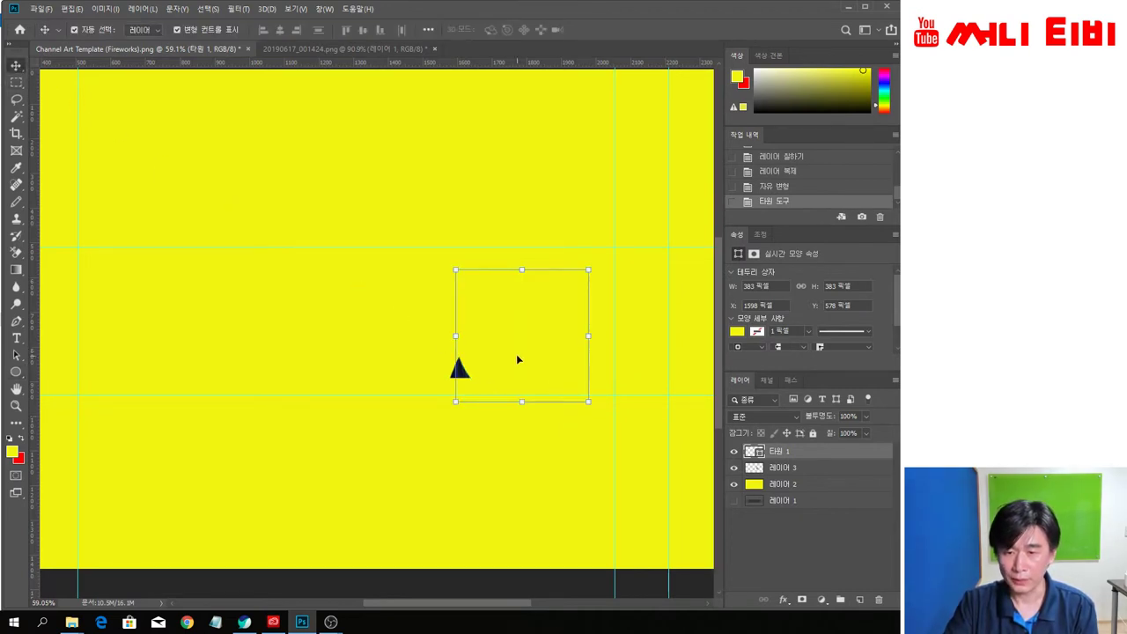
{"action": "left_click_drag", "start_coordinate": [534, 357], "coordinate": [517, 346]}
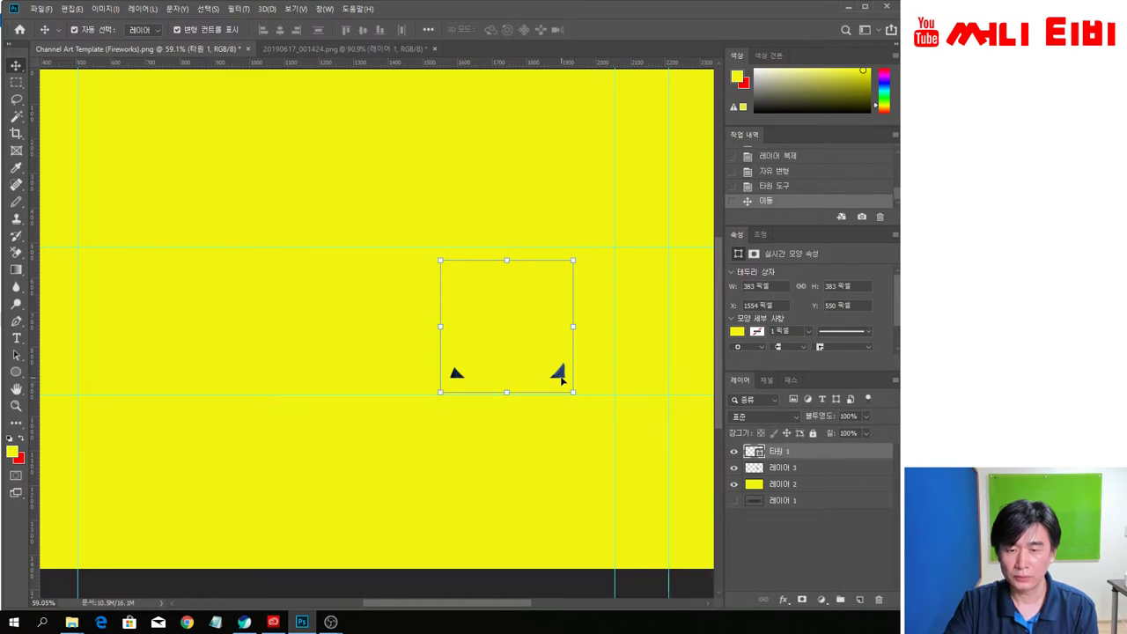
Step: Lower the circle layer's opacity to 64%
{"action": "left_click", "coordinate": [868, 418]}
{"action": "left_click", "coordinate": [852, 431]}
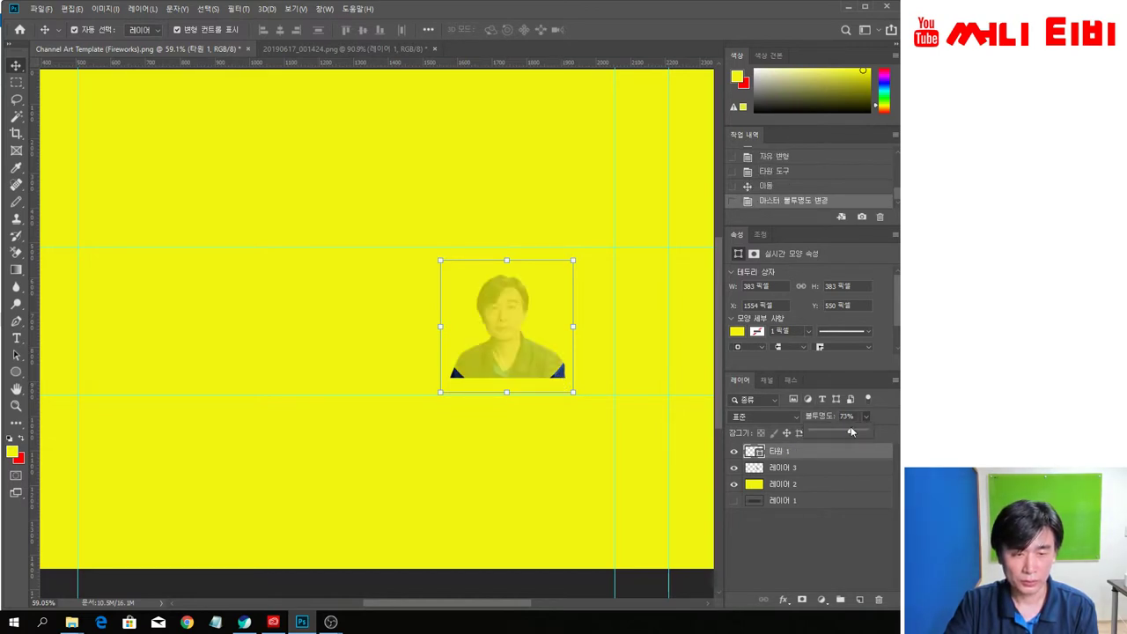
{"action": "left_click_drag", "start_coordinate": [846, 431], "coordinate": [844, 431]}
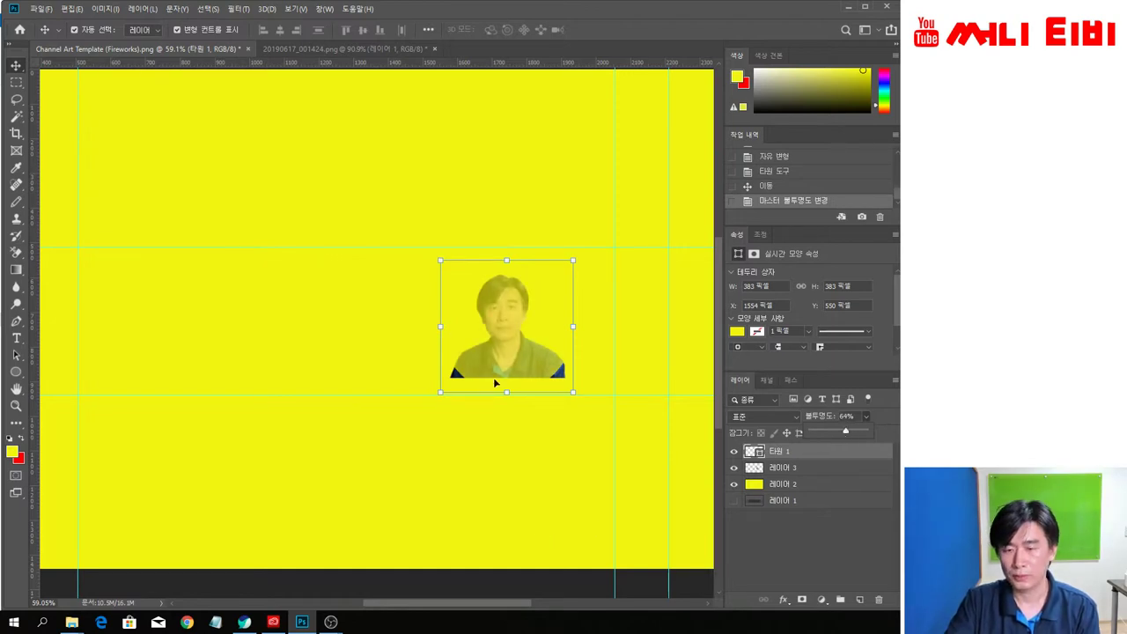
{"action": "left_click", "coordinate": [530, 589]}
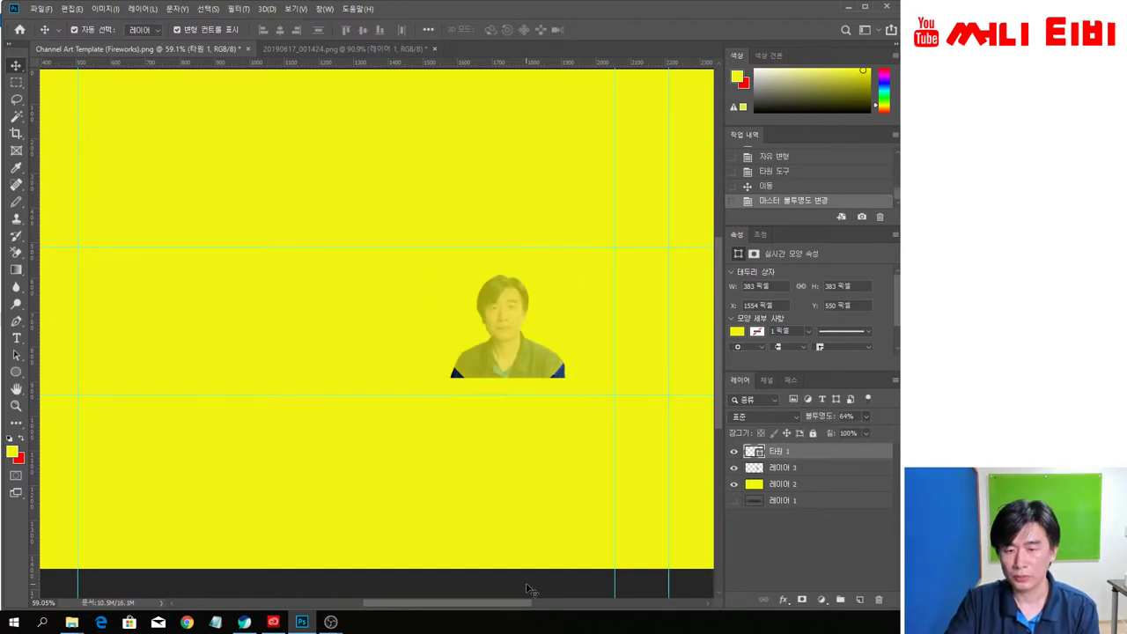
Step: Move the man's layer above the circle layer and clip it to the circle with a clipping mask
{"action": "left_click", "coordinate": [562, 379]}
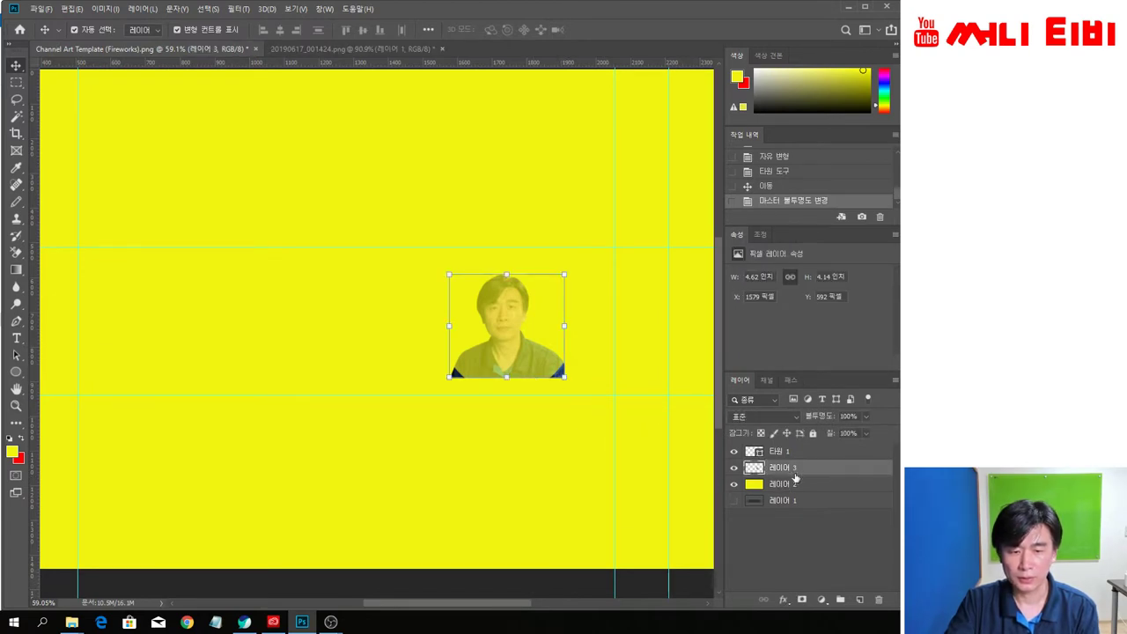
{"action": "left_click_drag", "start_coordinate": [794, 472], "coordinate": [792, 450]}
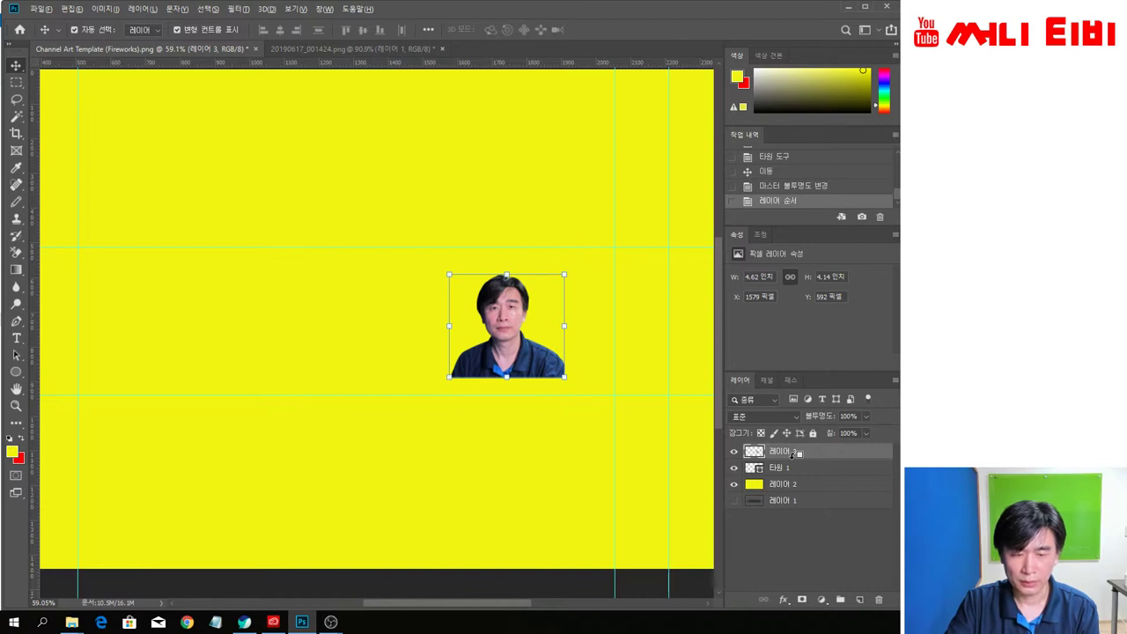
{"action": "left_click", "coordinate": [795, 453], "text": "alt"}
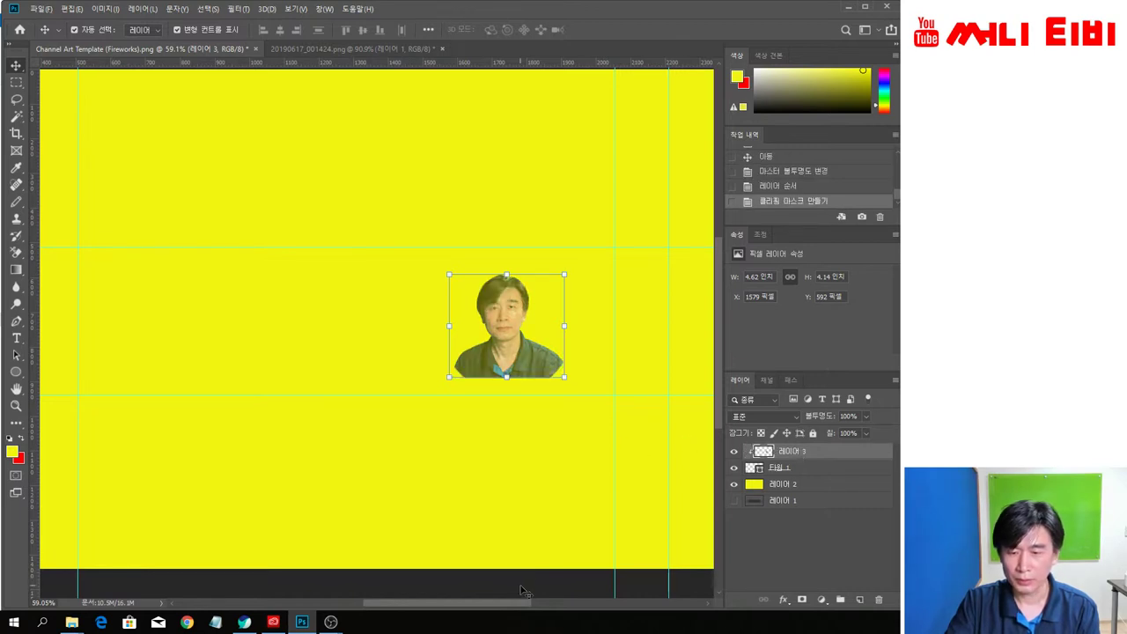
{"action": "left_click", "coordinate": [521, 588]}
Step: Scale the circle proportionally down to about 84.86% of its size
{"action": "left_click", "coordinate": [788, 473]}
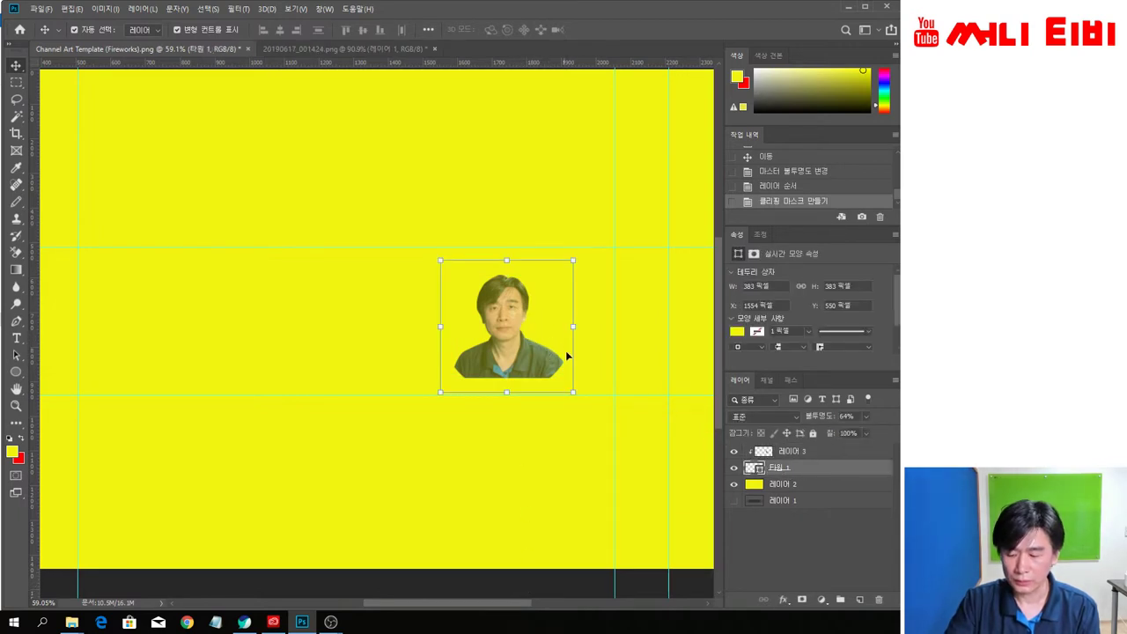
{"action": "left_click_drag", "start_coordinate": [571, 261], "coordinate": [551, 275]}
{"action": "key", "text": "ctrl+z"}
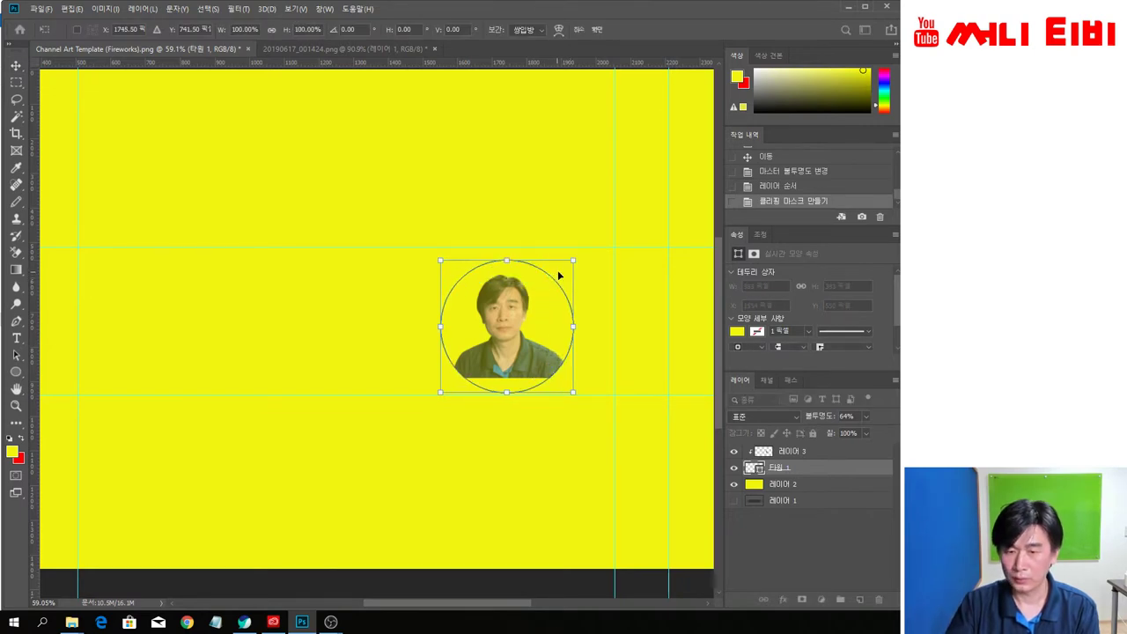
{"action": "left_click_drag", "start_coordinate": [577, 262], "coordinate": [560, 283]}
Step: Nudge the circle up and to the right to X 1578, Y 566 px around the man and apply the transform
{"action": "key", "text": "shift+Up"}
{"action": "key", "text": "shift+Up"}
{"action": "key", "text": "Up"}
{"action": "key", "text": "Up"}
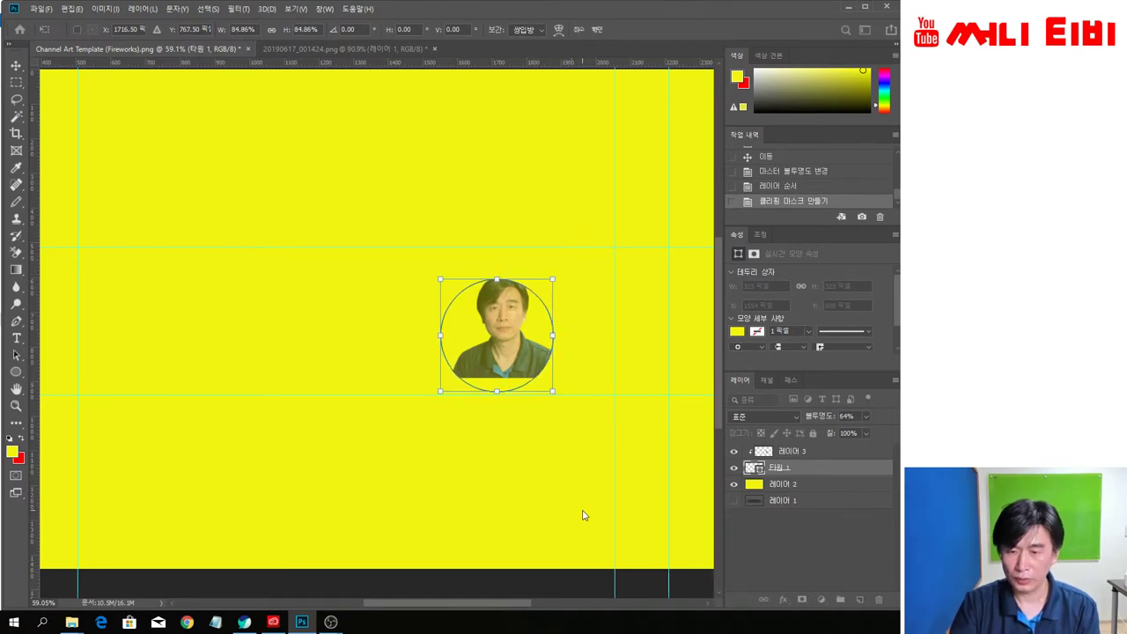
{"action": "key", "text": "shift+Up"}
{"action": "key", "text": "Up"}
{"action": "key", "text": "Up"}
{"action": "key", "text": "Up"}
{"action": "key", "text": "Up"}
{"action": "key", "text": "Up"}
{"action": "key", "text": "Up"}
{"action": "key", "text": "Up"}
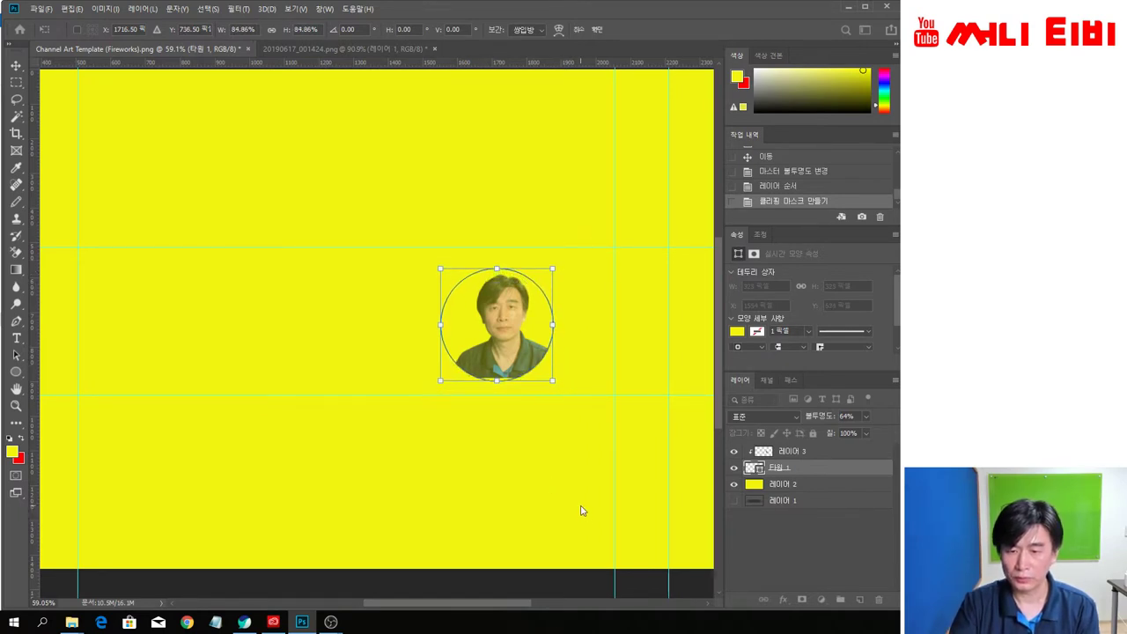
{"action": "key", "text": "Up"}
{"action": "key", "text": "Up"}
{"action": "key", "text": "shift+Right"}
{"action": "key", "text": "shift+Right"}
{"action": "key", "text": "Right"}
{"action": "key", "text": "Right"}
{"action": "key", "text": "Right"}
{"action": "key", "text": "Right"}
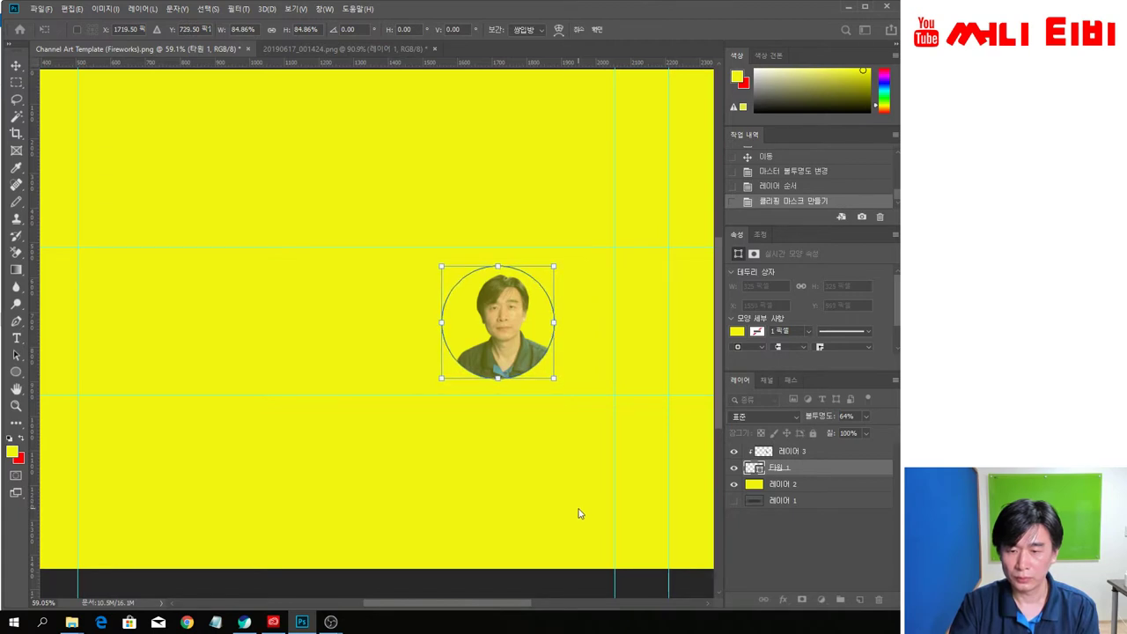
{"action": "key", "text": "Up"}
{"action": "key", "text": "Return"}
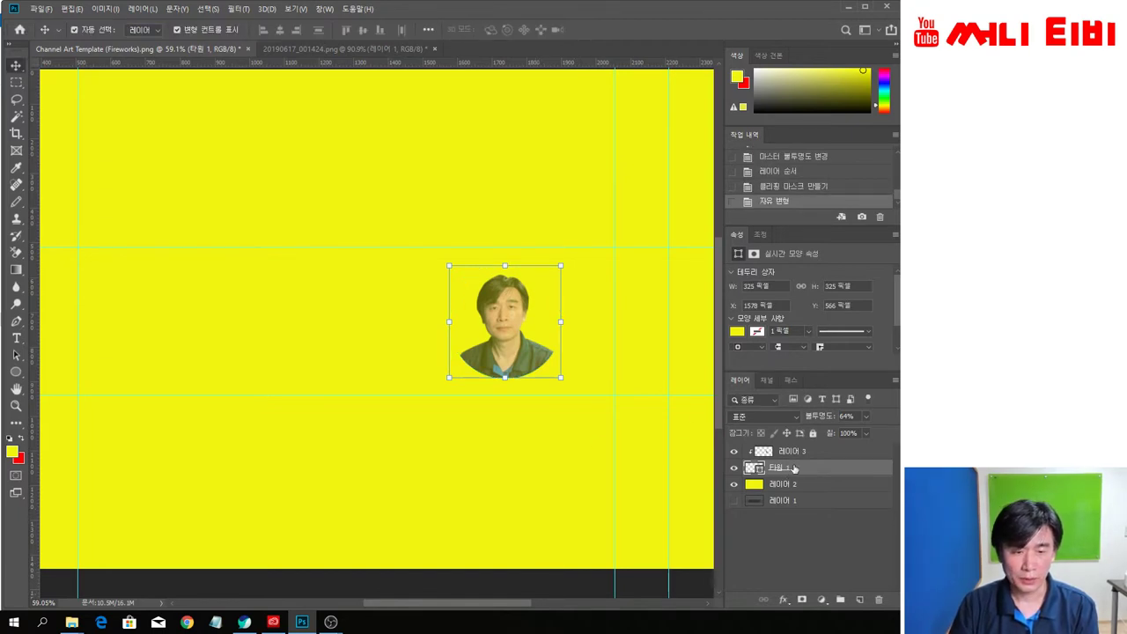
Step: Restore the circle layer's opacity to 100%
{"action": "left_click", "coordinate": [867, 418]}
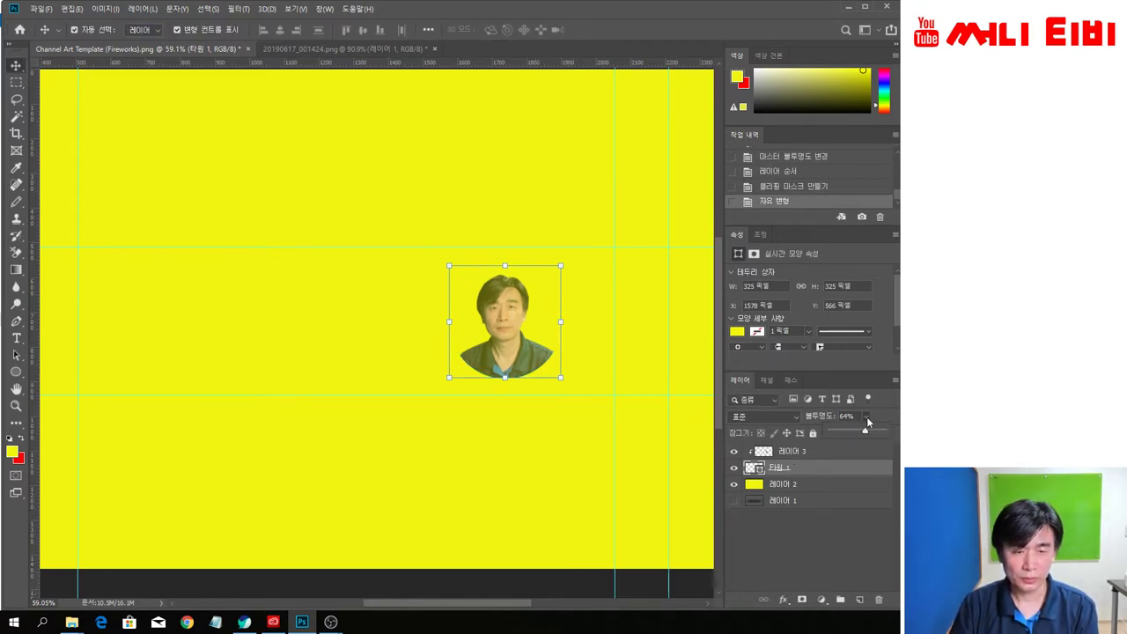
{"action": "left_click_drag", "start_coordinate": [865, 434], "coordinate": [896, 441]}
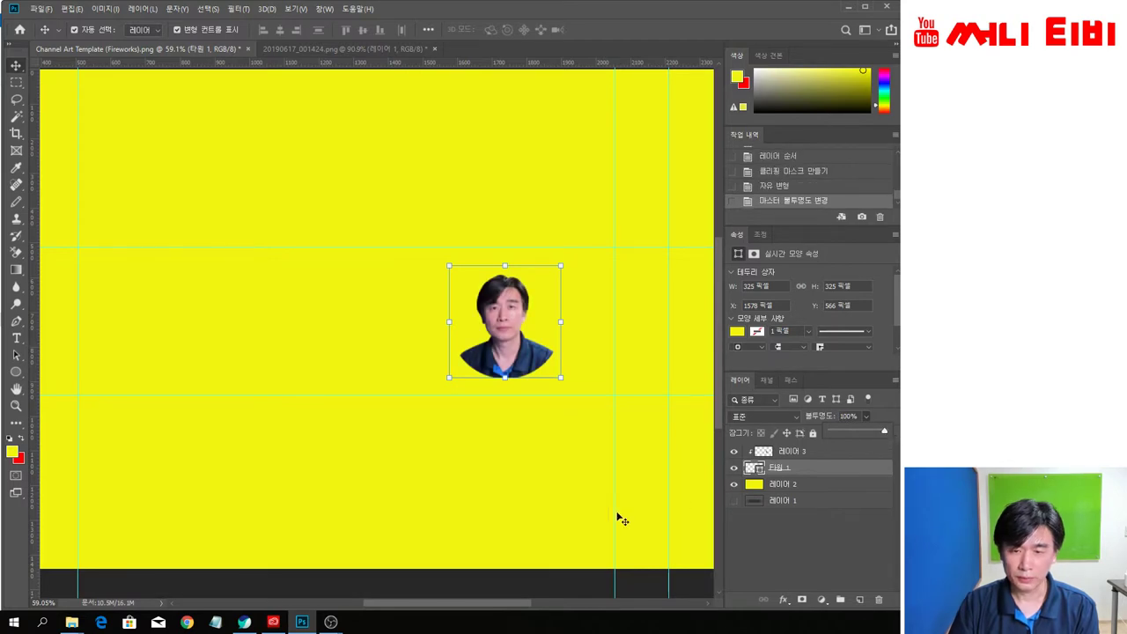
{"action": "left_click", "coordinate": [519, 579]}
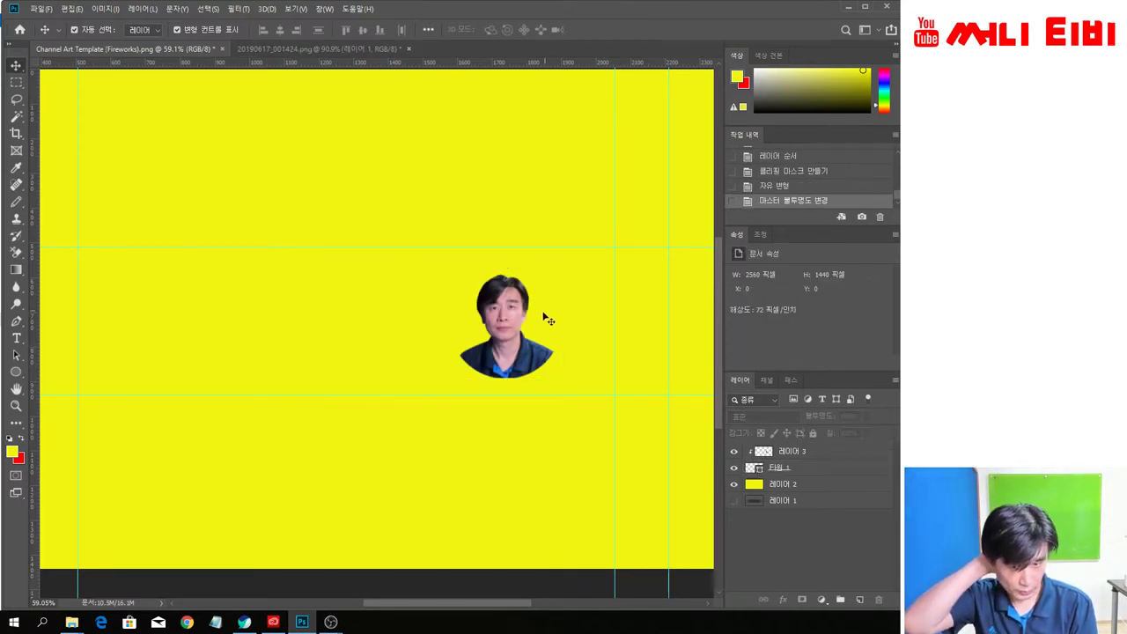
Step: Fine-tune the man's vertical position inside the circle by nudging his layer, and deselect it
{"action": "left_click", "coordinate": [538, 355]}
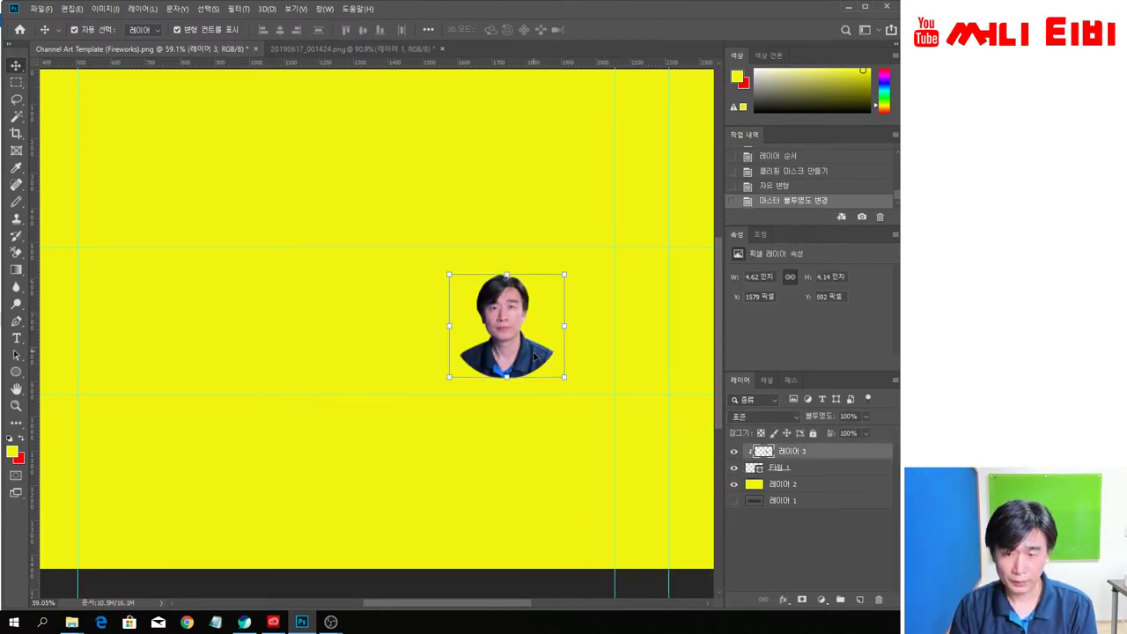
{"action": "key", "text": "Up"}
{"action": "key", "text": "Up"}
{"action": "key", "text": "Down"}
{"action": "key", "text": "Down"}
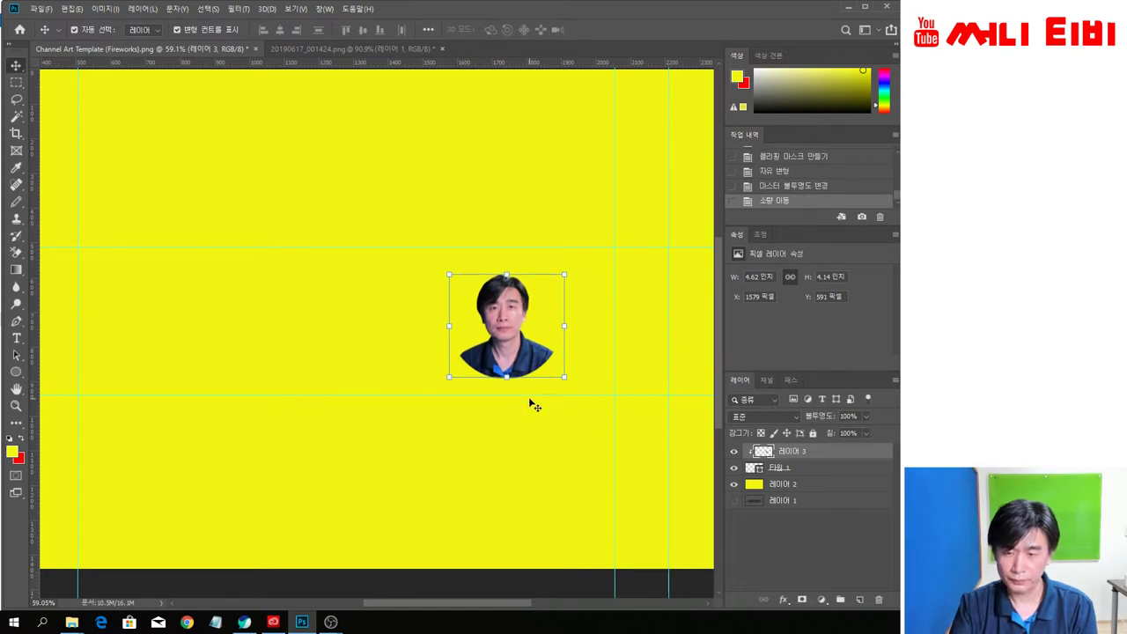
{"action": "left_click", "coordinate": [530, 588]}
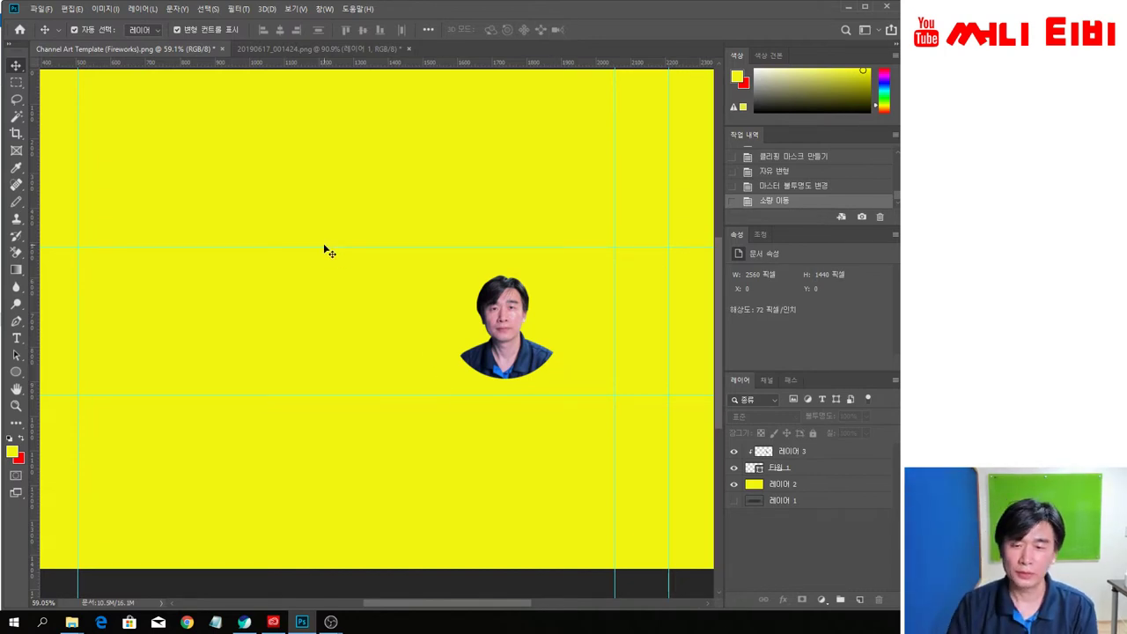
Step: Add the horizontal text "써니 티비" between the horizontal guides to the left of the man
{"action": "scroll", "coordinate": [325, 244], "scroll_direction": "down", "scroll_amount": 4}
{"action": "scroll", "coordinate": [319, 308], "scroll_direction": "up", "scroll_amount": 1}
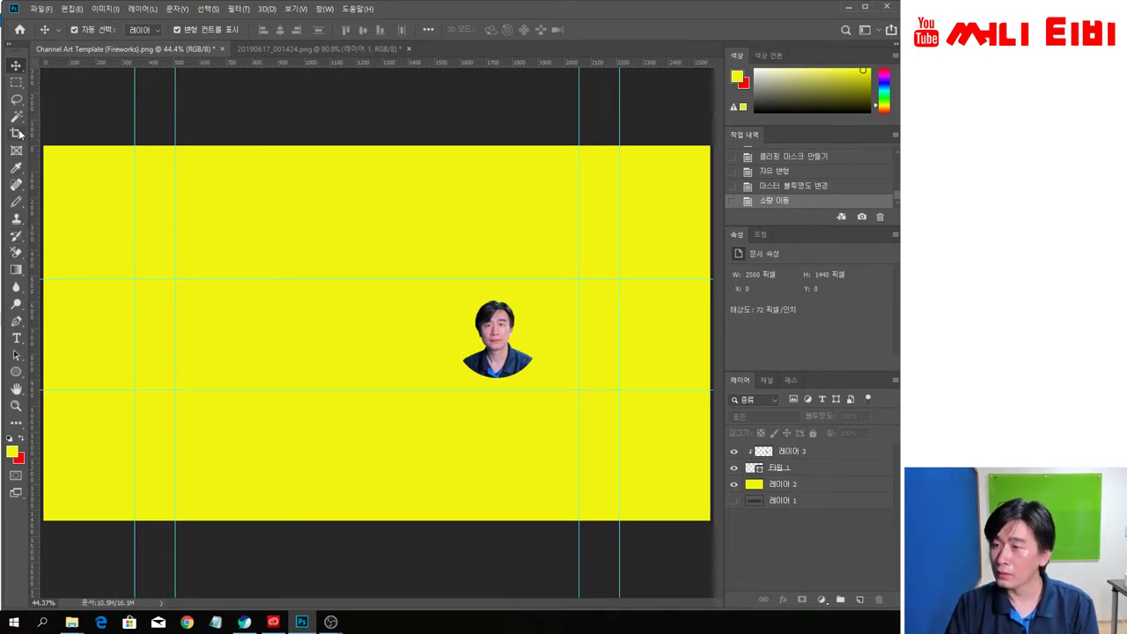
{"action": "left_click", "coordinate": [18, 340]}
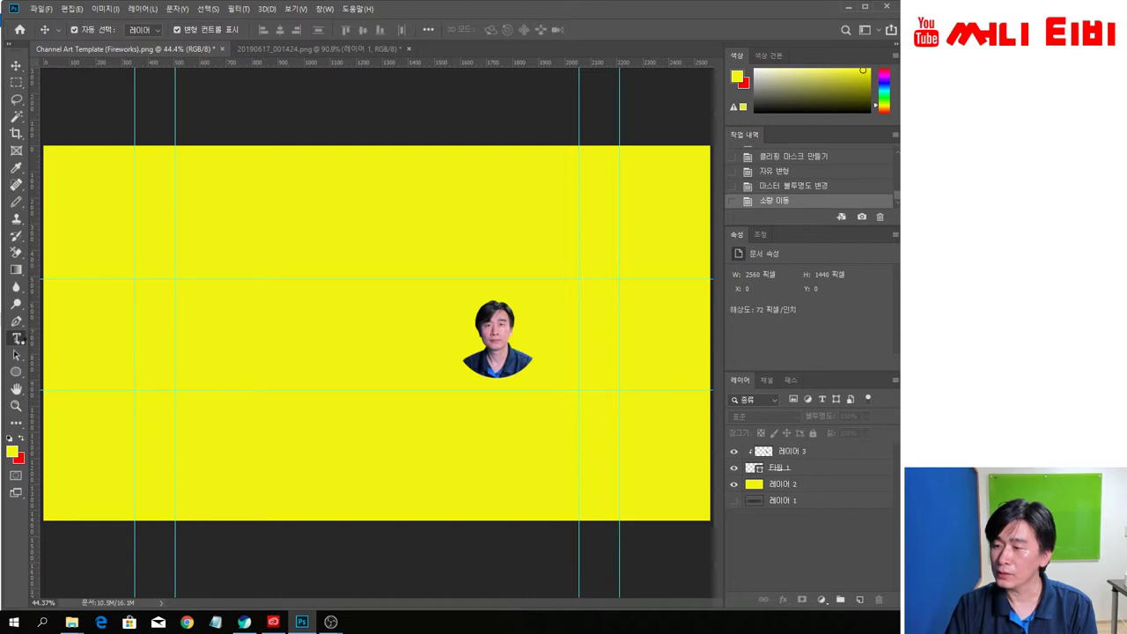
{"action": "left_click", "coordinate": [255, 314]}
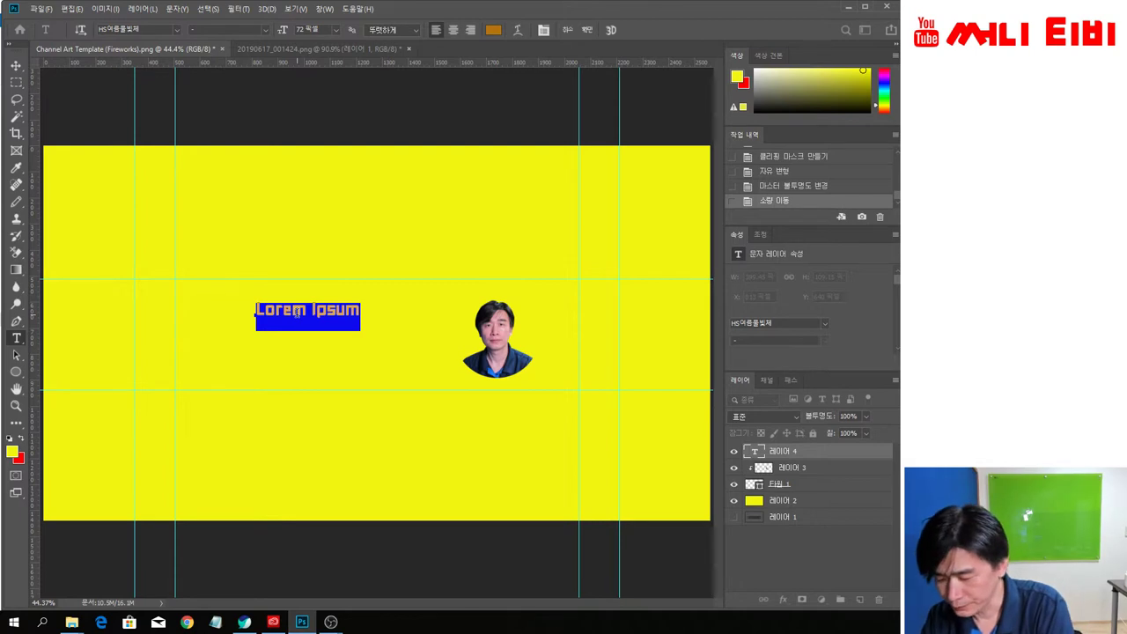
{"action": "type", "text": "ㅆ"}
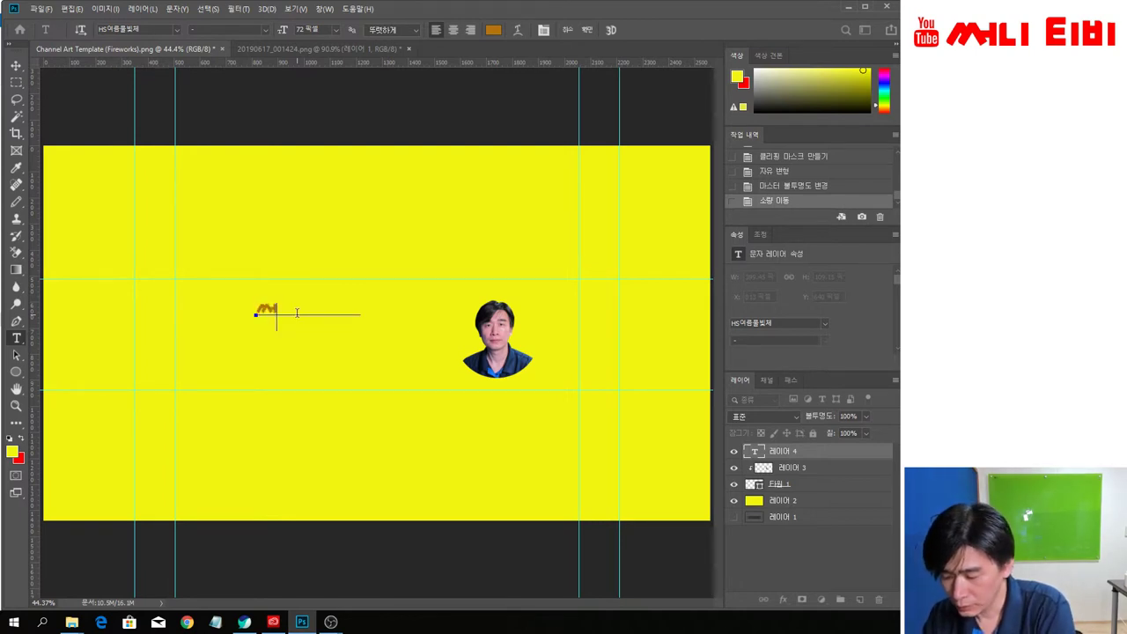
{"action": "type", "text": "ㅣ"}
{"action": "type", "text": "비 티비"}
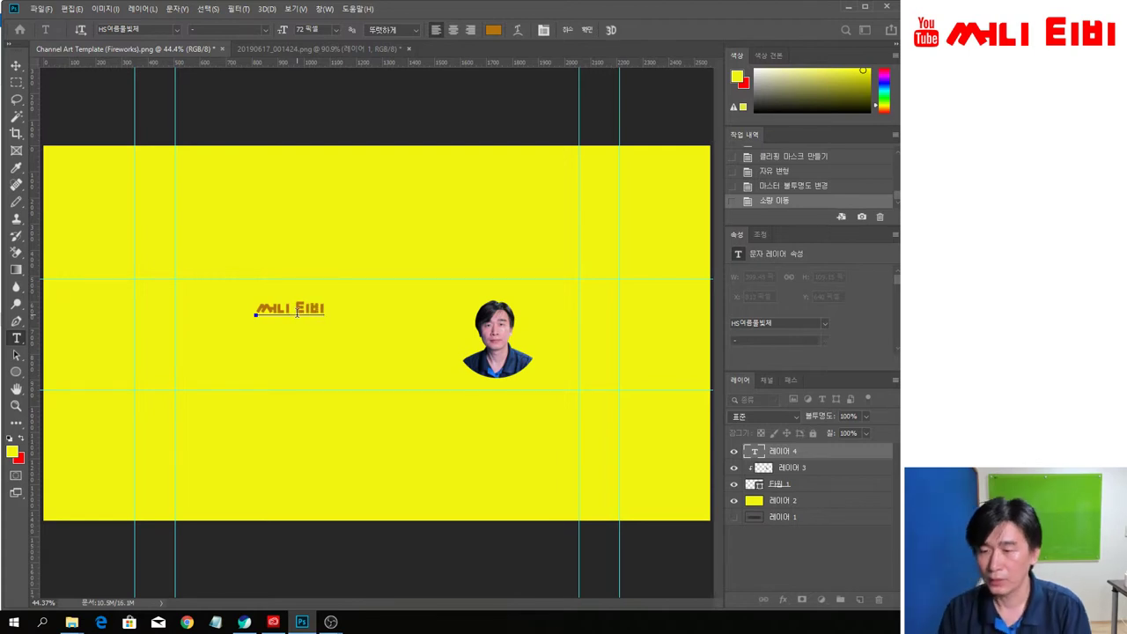
{"action": "left_click", "coordinate": [16, 66]}
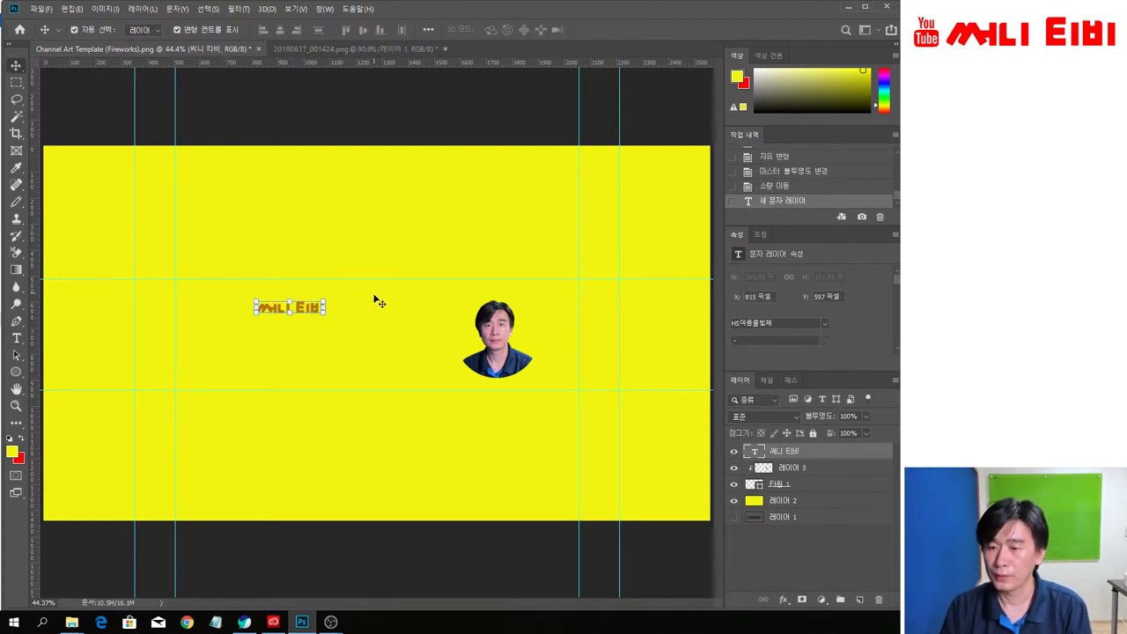
Step: Enlarge the text "써니 티비" to about three times its size and place it at about X 784, Y 554 px
{"action": "left_click_drag", "start_coordinate": [323, 313], "coordinate": [453, 356]}
{"action": "left_click_drag", "start_coordinate": [381, 307], "coordinate": [372, 327]}
{"action": "key", "text": "Return"}
{"action": "left_click", "coordinate": [440, 569]}
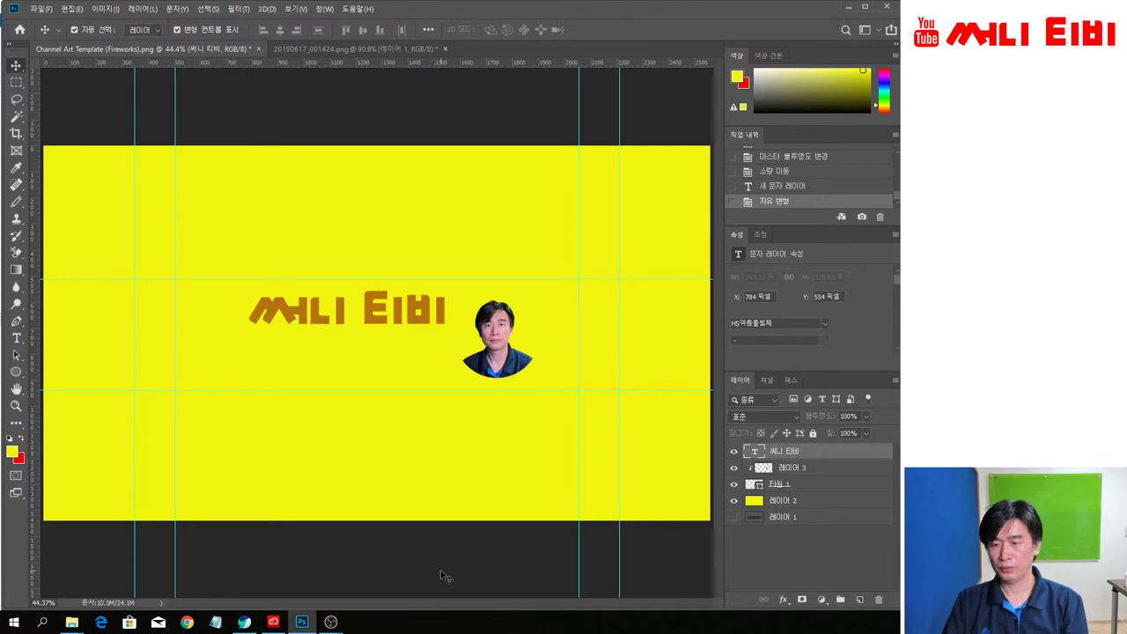
Step: Nudge the text "써니 티비" down to Y 564 px
{"action": "left_click", "coordinate": [386, 320]}
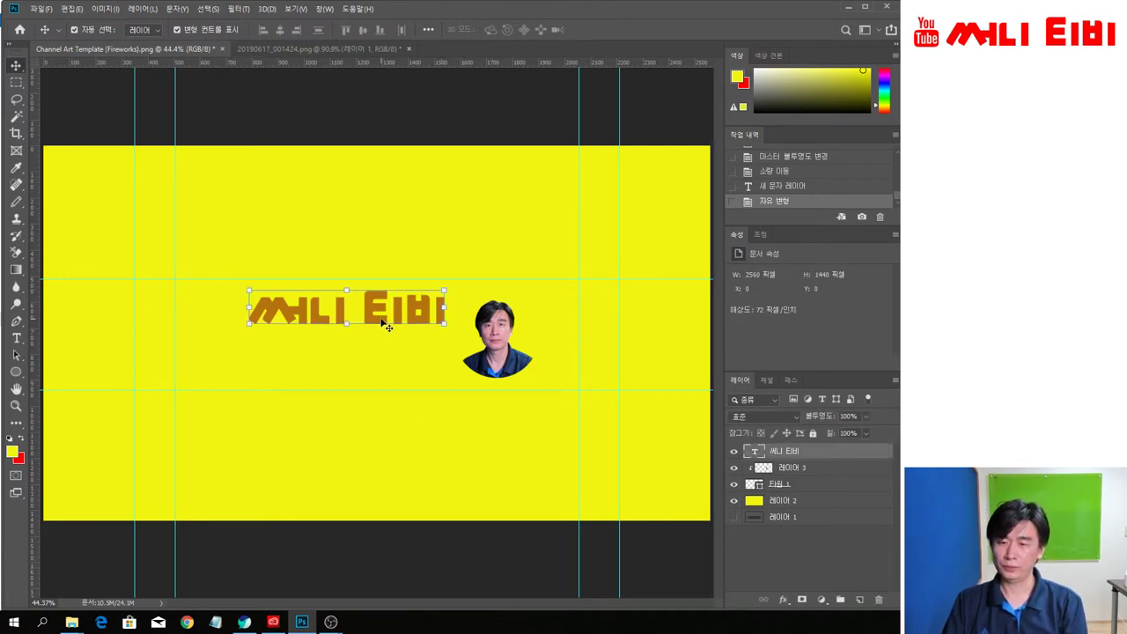
{"action": "key", "text": "Down"}
{"action": "key", "text": "Down"}
{"action": "key", "text": "Down"}
{"action": "key", "text": "Down"}
{"action": "key", "text": "Down"}
{"action": "key", "text": "Down"}
{"action": "key", "text": "Down"}
{"action": "key", "text": "Down"}
{"action": "key", "text": "Down"}
{"action": "key", "text": "Down"}
{"action": "key", "text": "Down"}
{"action": "key", "text": "Down"}
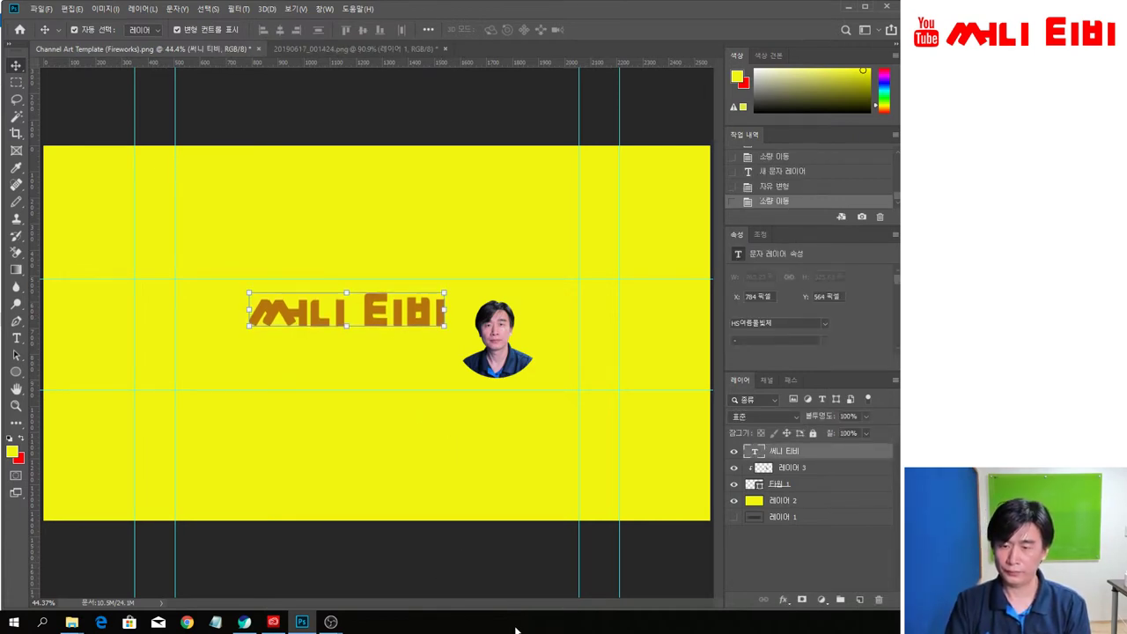
Step: Switch to the web browser, search Naver for "픽사베이" and open the Pixabay website from the results
{"action": "left_click", "coordinate": [453, 564]}
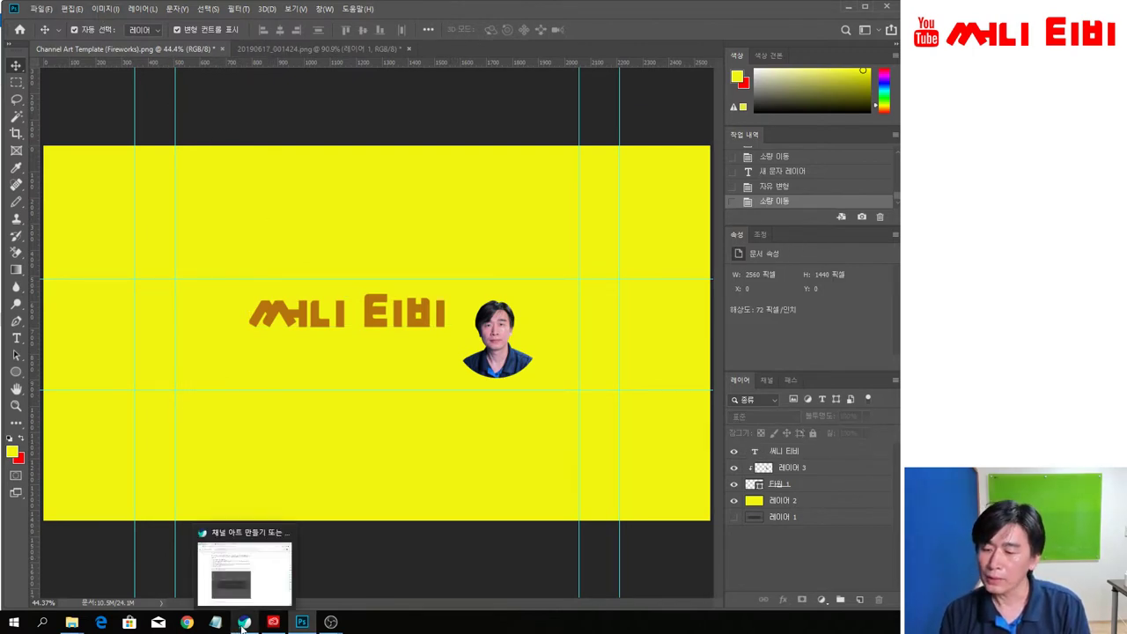
{"action": "left_click", "coordinate": [244, 622]}
{"action": "left_click", "coordinate": [68, 18]}
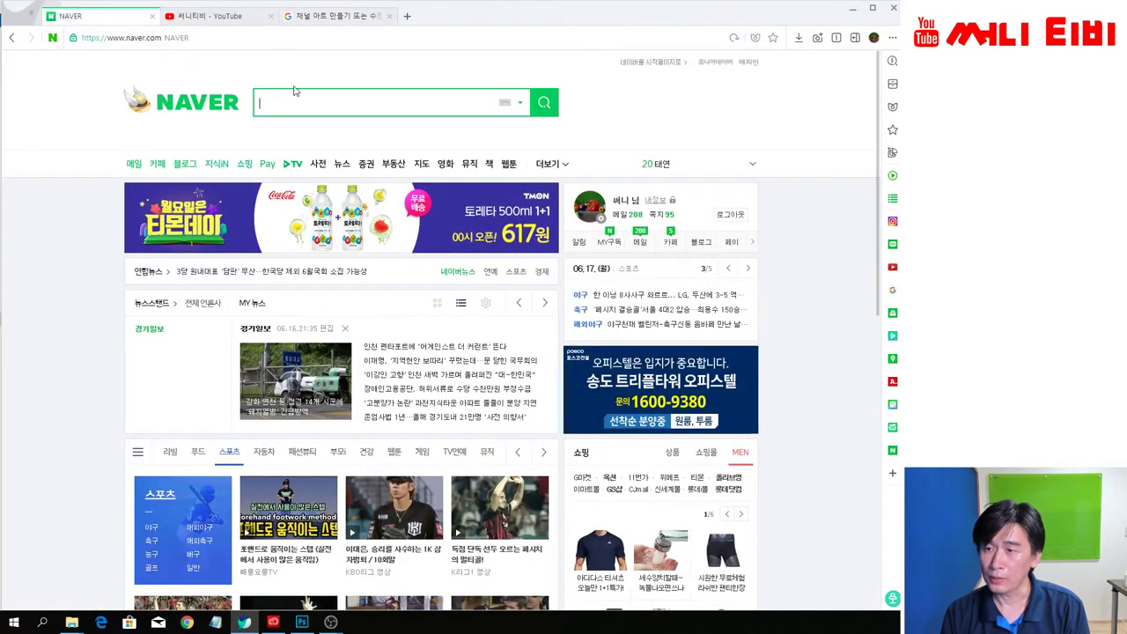
{"action": "type", "text": "픽"}
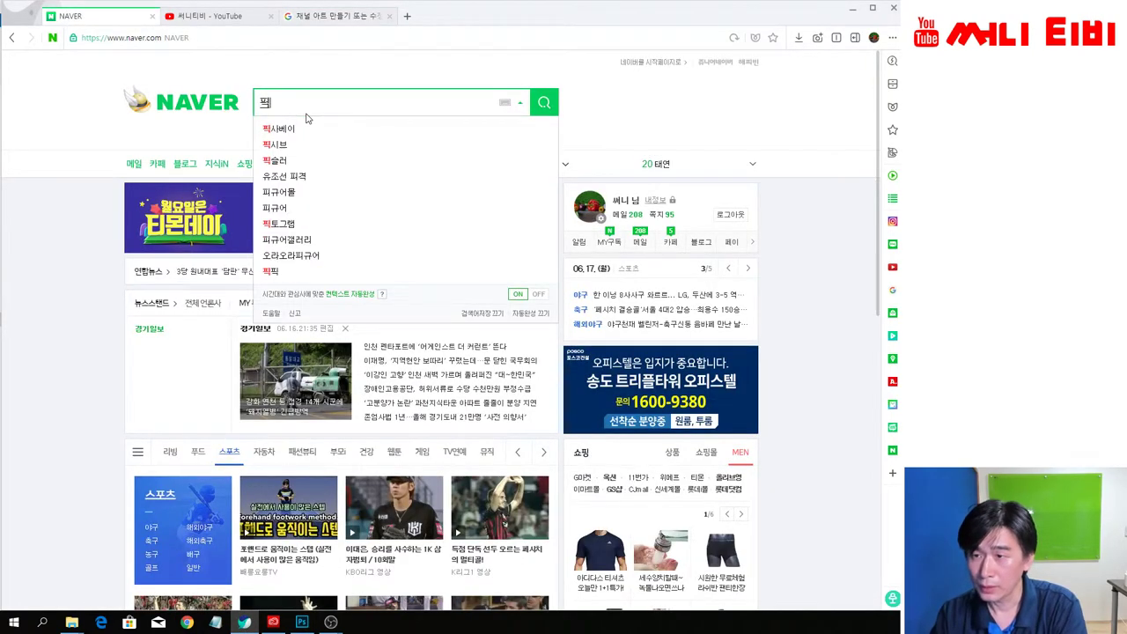
{"action": "left_click", "coordinate": [291, 129]}
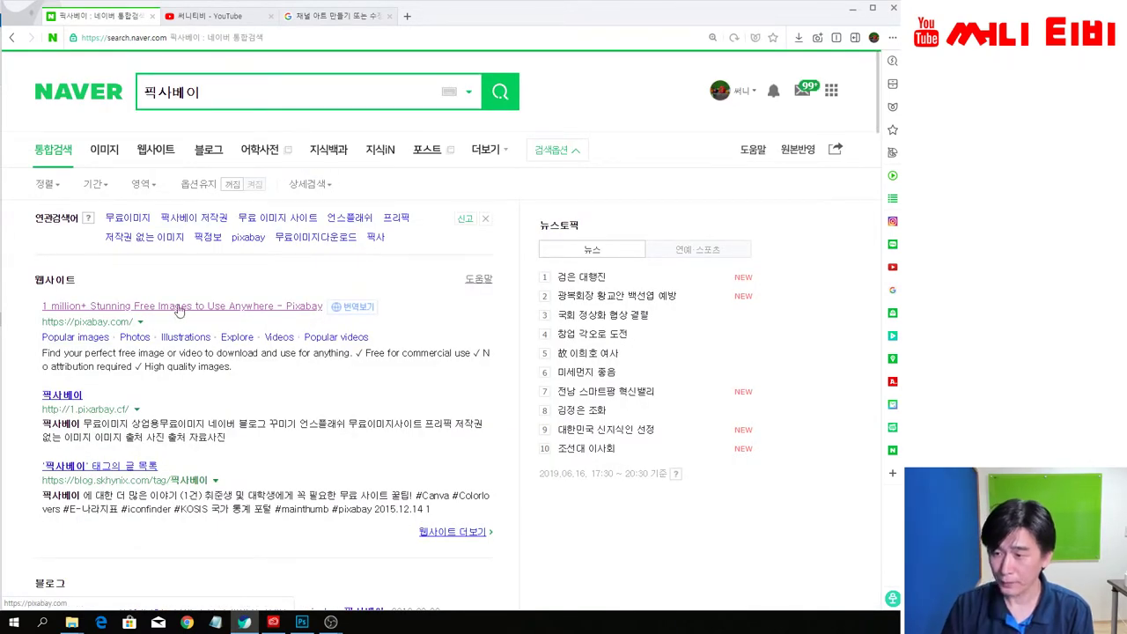
{"action": "left_click", "coordinate": [179, 308]}
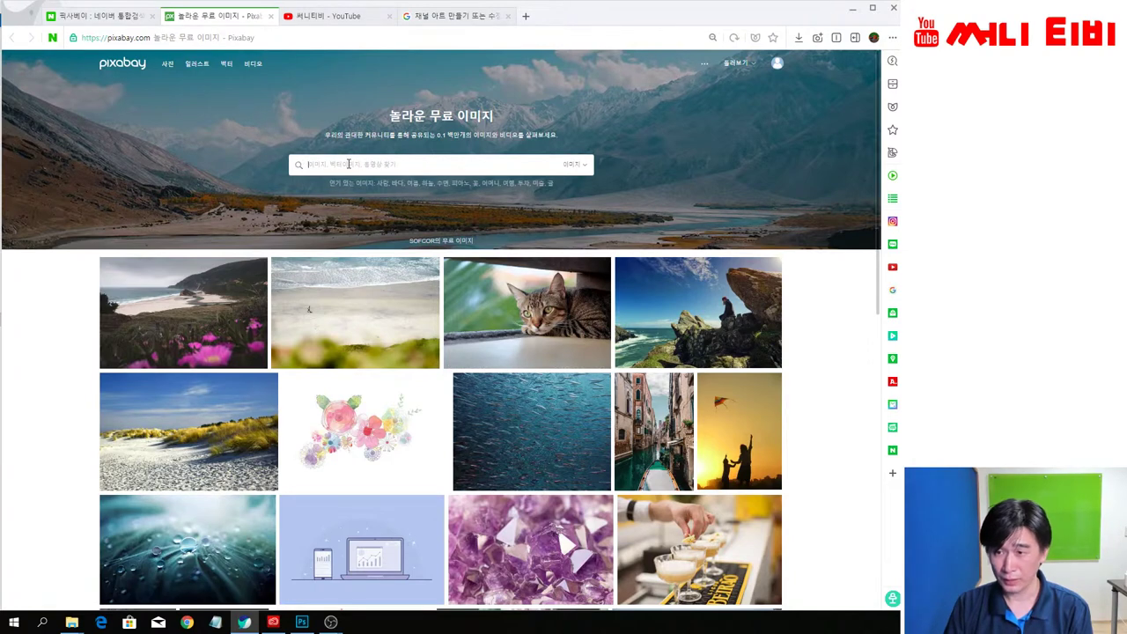
Step: Search Pixabay for images matching "아이콘"
{"action": "type", "text": "여"}
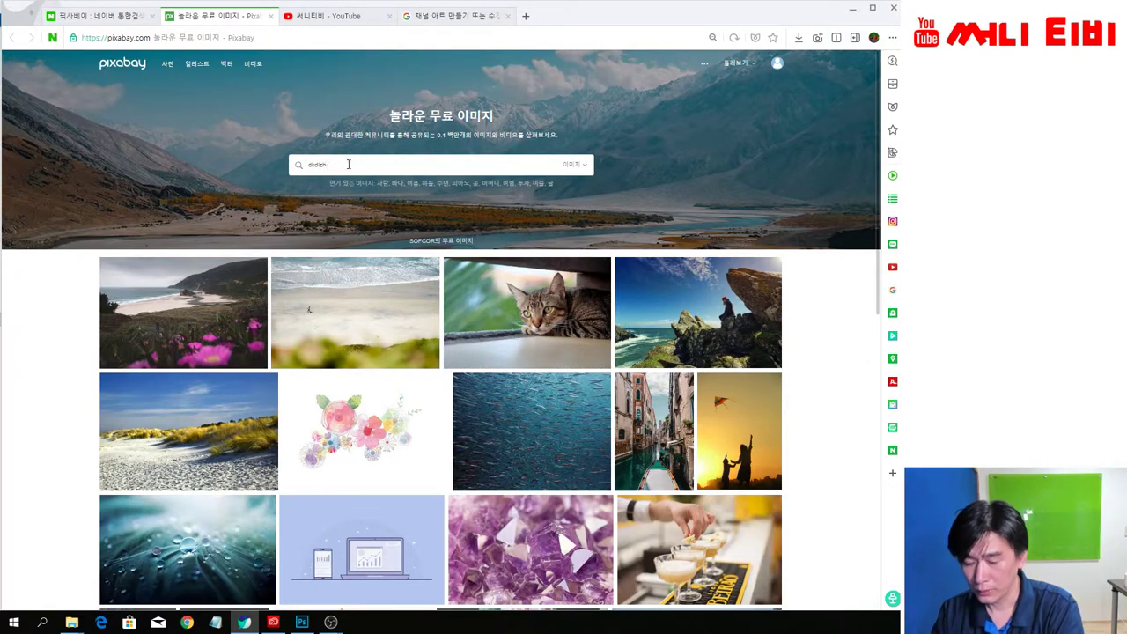
{"action": "key", "text": "BackSpace"}
{"action": "key", "text": "BackSpace"}
{"action": "key", "text": "BackSpace"}
{"action": "key", "text": "BackSpace"}
{"action": "key", "text": "BackSpace"}
{"action": "key", "text": "BackSpace"}
{"action": "type", "text": "히"}
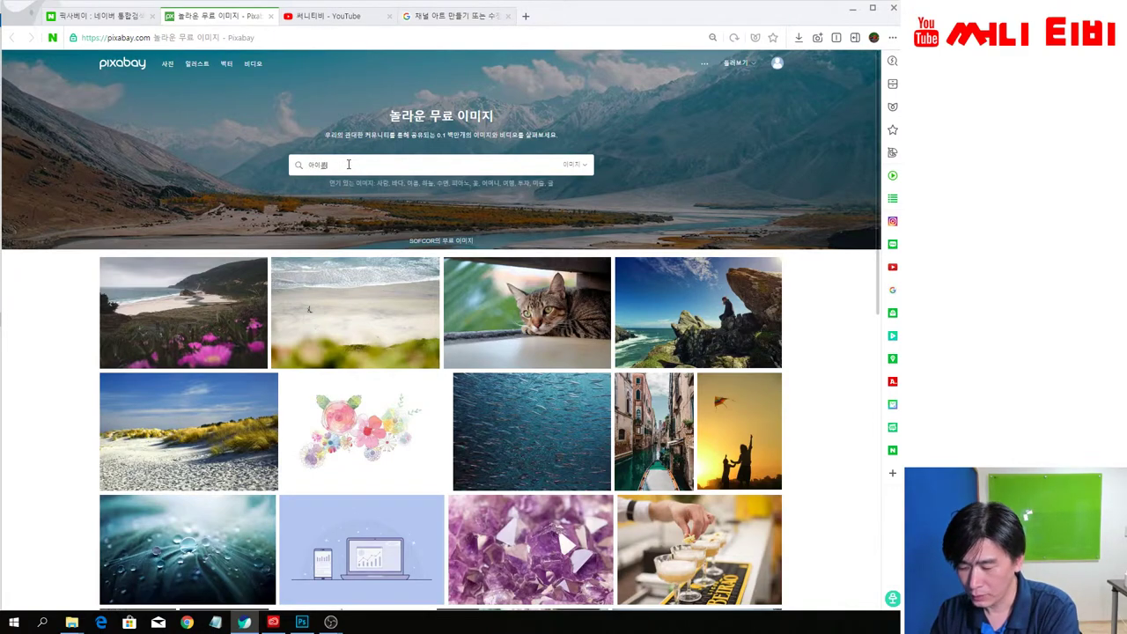
{"action": "type", "text": "이콘"}
{"action": "key", "text": "Return"}
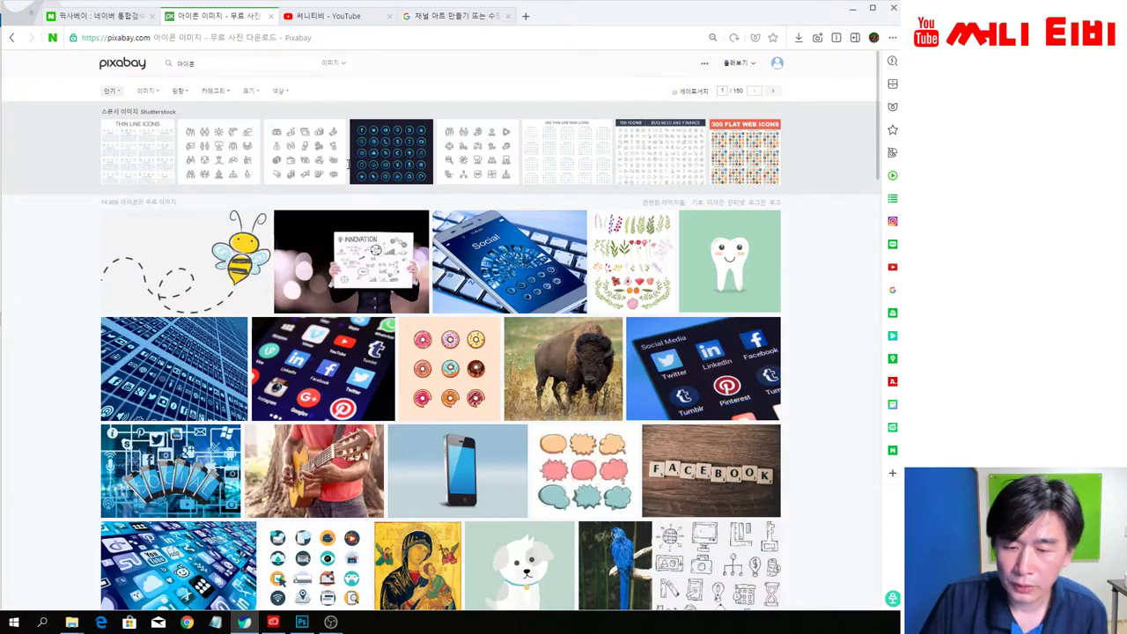
Step: Open the red "You Tube" icon from the Pixabay results and show its free download sizes
{"action": "scroll", "coordinate": [348, 165], "scroll_direction": "down", "scroll_amount": 12}
{"action": "scroll", "coordinate": [450, 374], "scroll_direction": "down", "scroll_amount": 3}
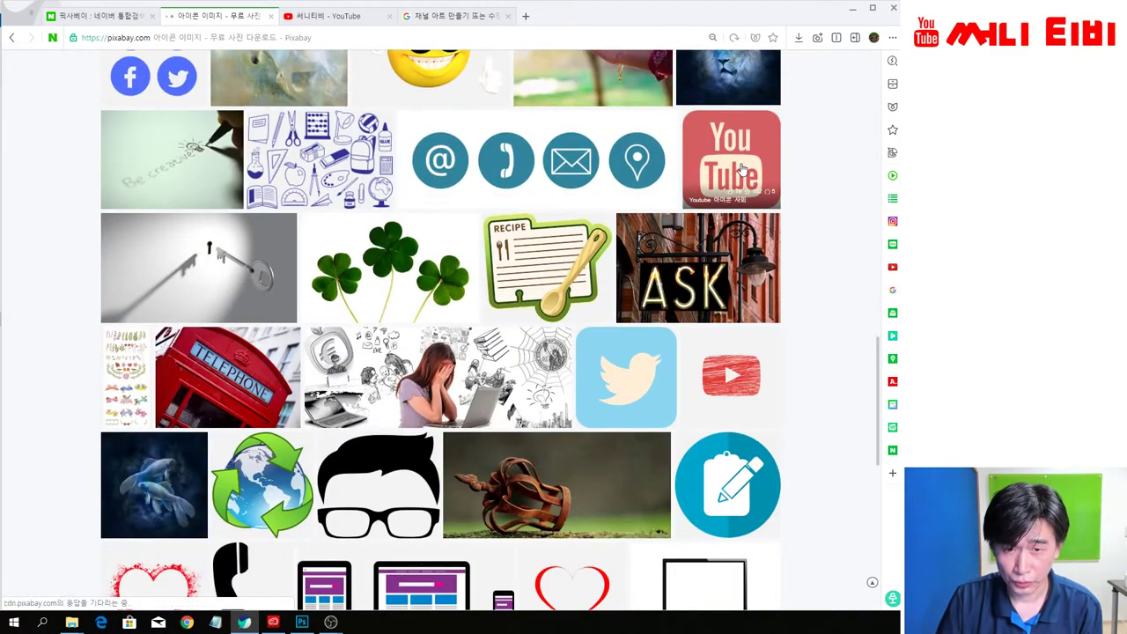
{"action": "left_click", "coordinate": [743, 170]}
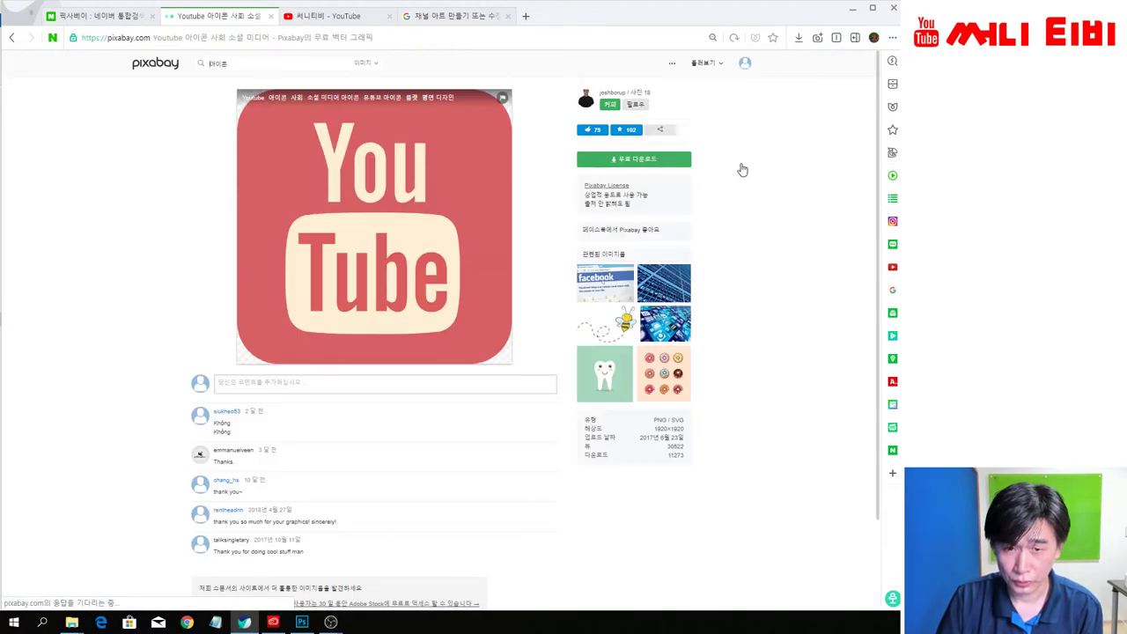
{"action": "left_click", "coordinate": [628, 161]}
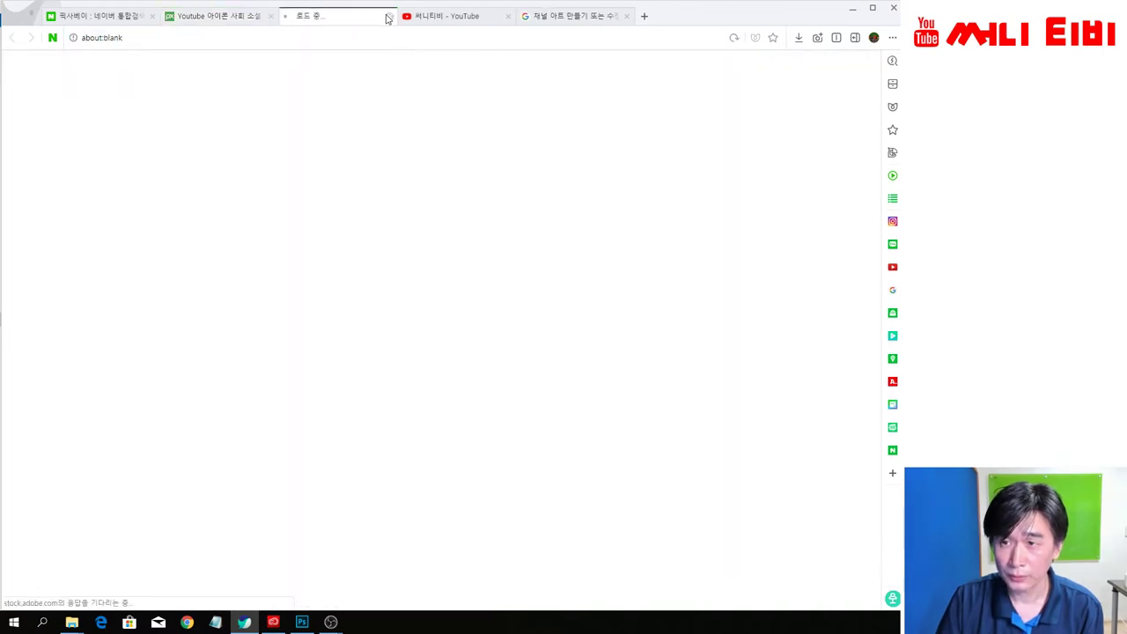
{"action": "left_click", "coordinate": [387, 16]}
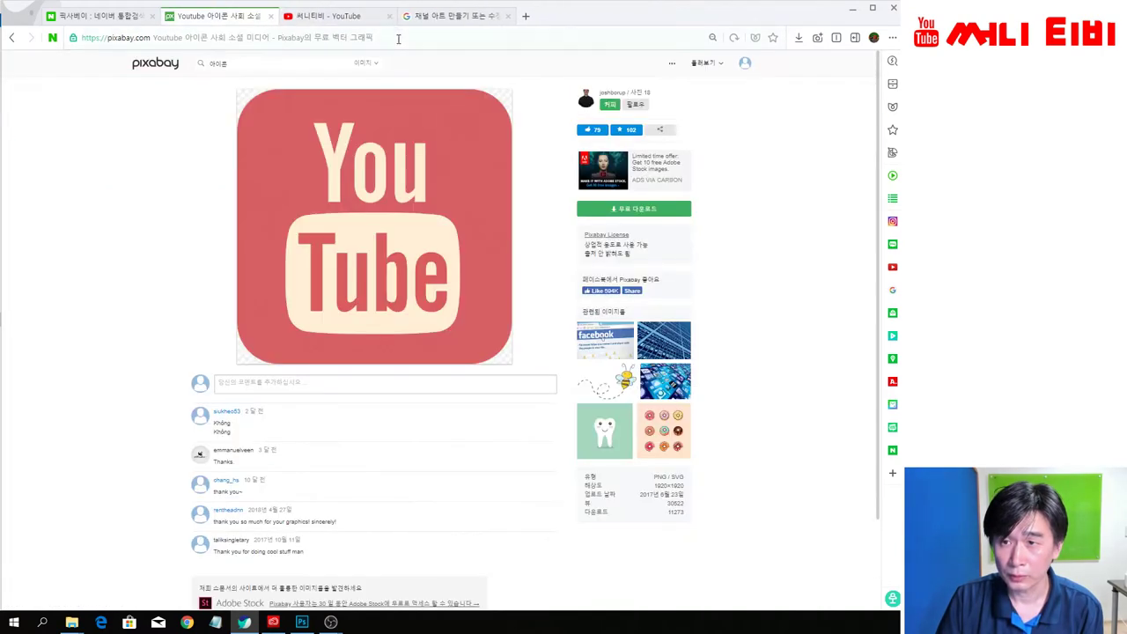
{"action": "left_click", "coordinate": [634, 211]}
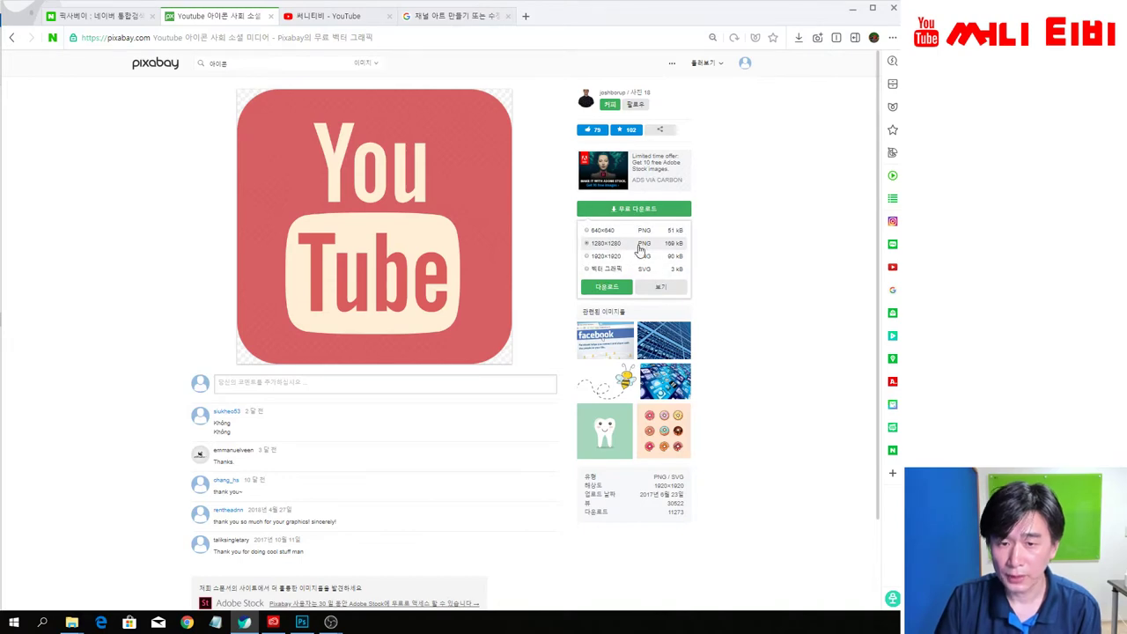
Step: Switch to the Channel Art Templates window in File Explorer and go up to the Downloads folder (다운로드)
{"action": "left_click", "coordinate": [121, 17]}
{"action": "mouse_move", "coordinate": [71, 622]}
{"action": "mouse_move", "coordinate": [78, 593]}
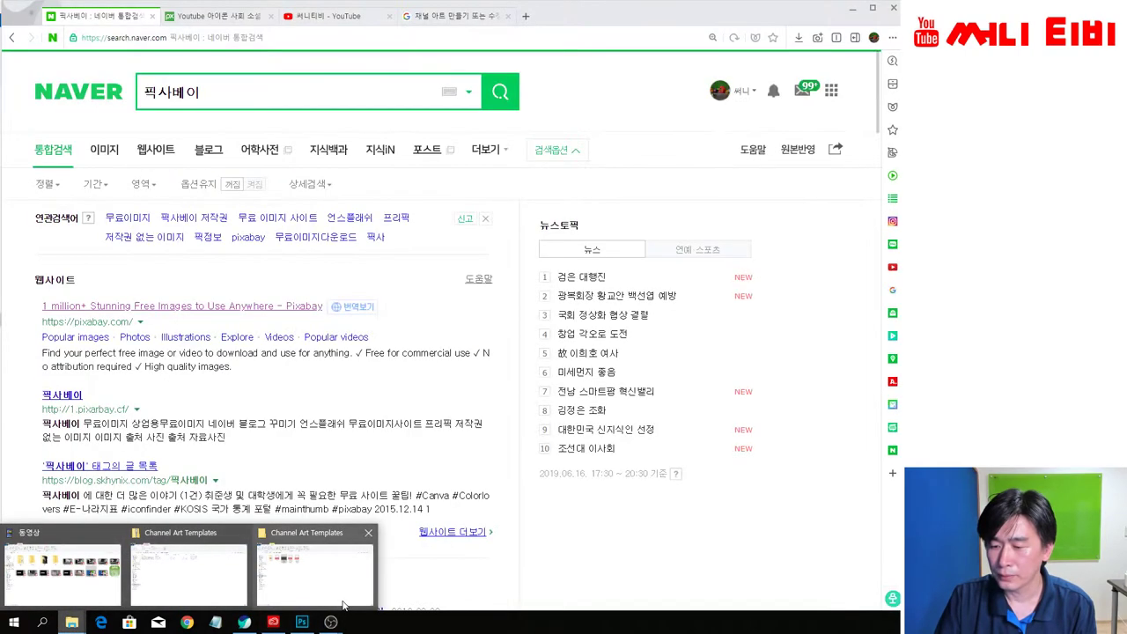
{"action": "left_click", "coordinate": [326, 581]}
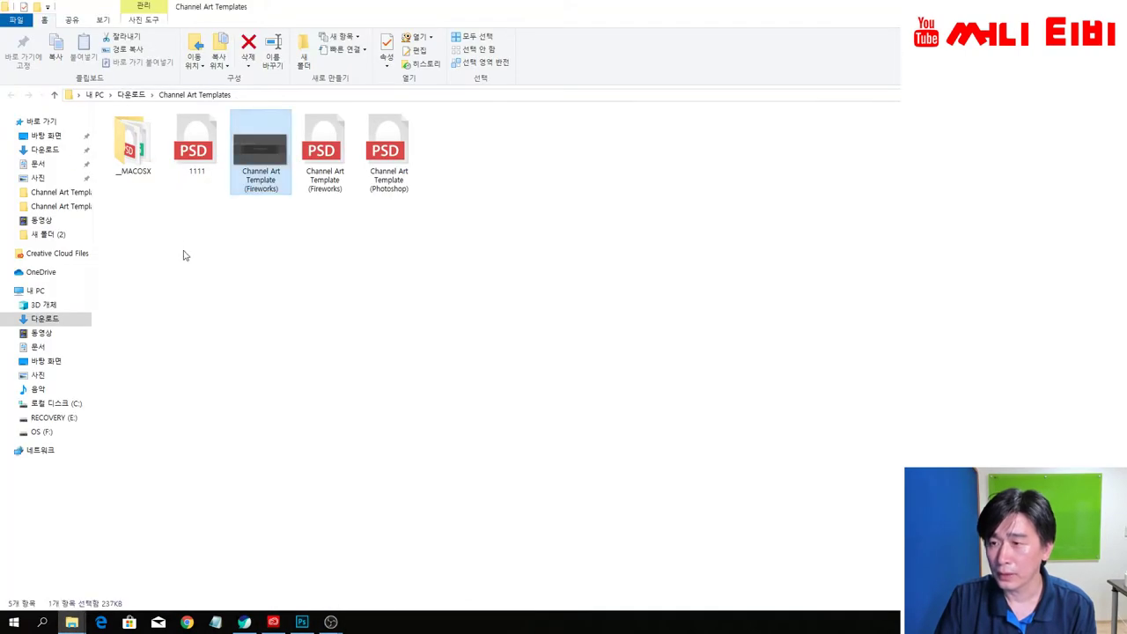
{"action": "left_click", "coordinate": [130, 94]}
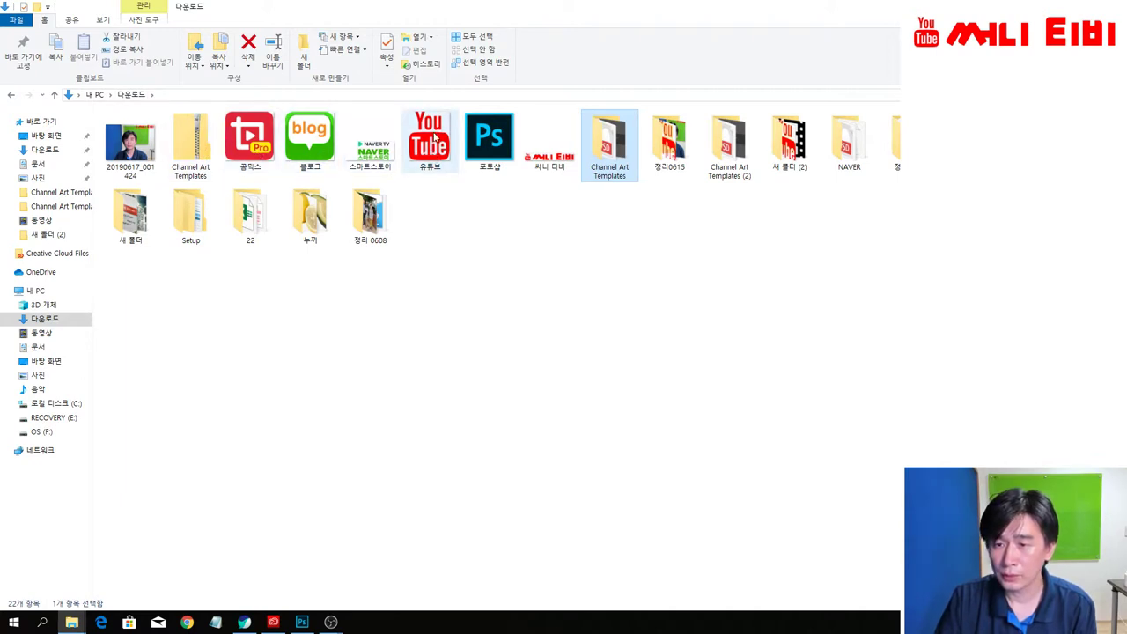
Step: Switch back to Photoshop and open the 곰믹스, 블로그, 스마트스토어, 유튜브 and 포토샵 images together from the Downloads folder
{"action": "left_click", "coordinate": [313, 622]}
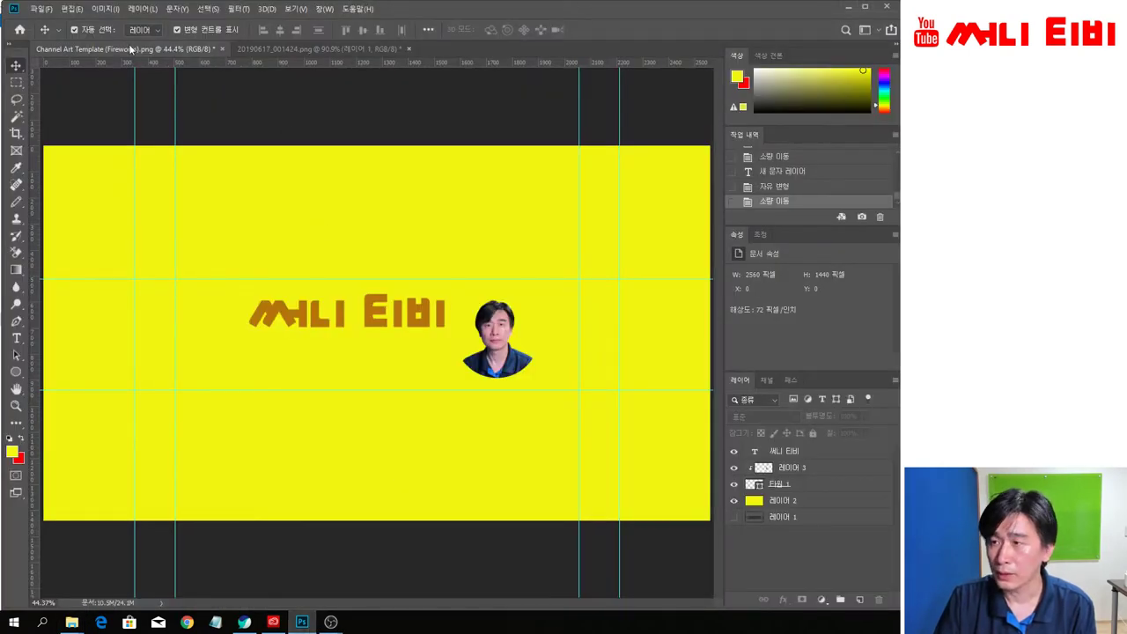
{"action": "left_click", "coordinate": [42, 8]}
{"action": "left_click", "coordinate": [57, 37]}
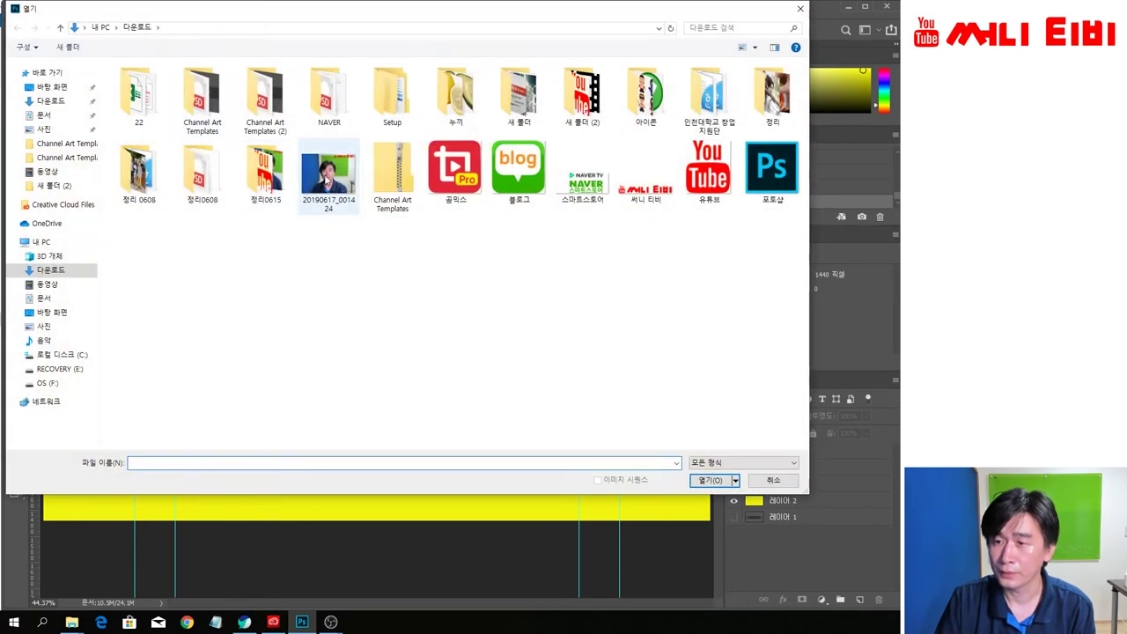
{"action": "left_click", "coordinate": [54, 103]}
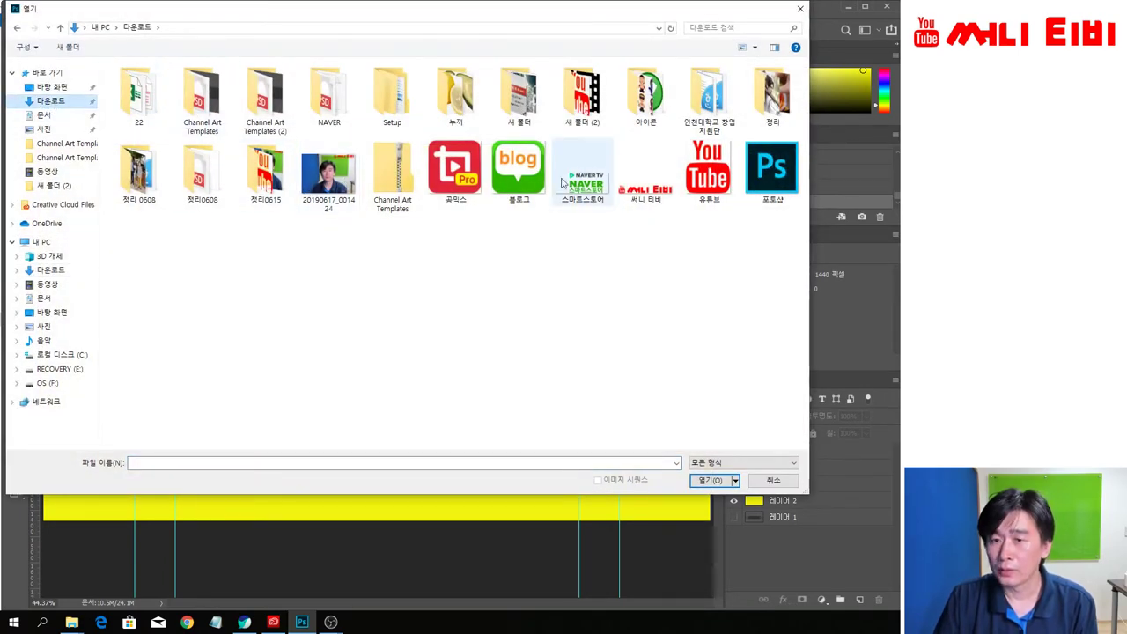
{"action": "left_click", "coordinate": [466, 180]}
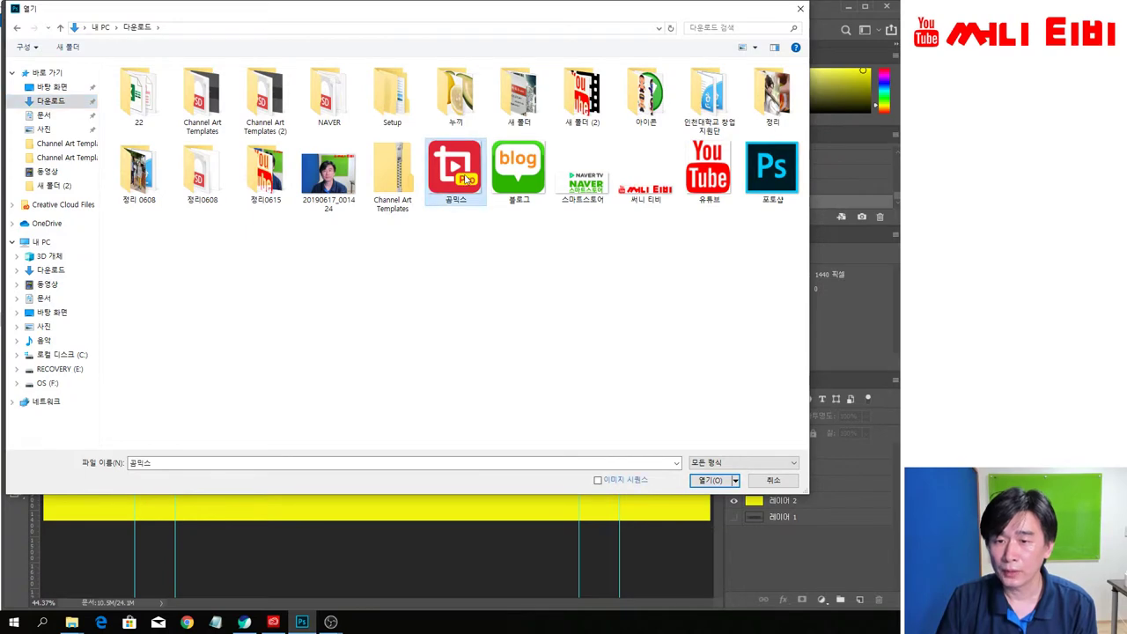
{"action": "left_click", "coordinate": [519, 172], "text": "ctrl"}
{"action": "left_click", "coordinate": [583, 176], "text": "ctrl"}
{"action": "left_click", "coordinate": [724, 188], "text": "ctrl"}
{"action": "left_click", "coordinate": [772, 172], "text": "ctrl"}
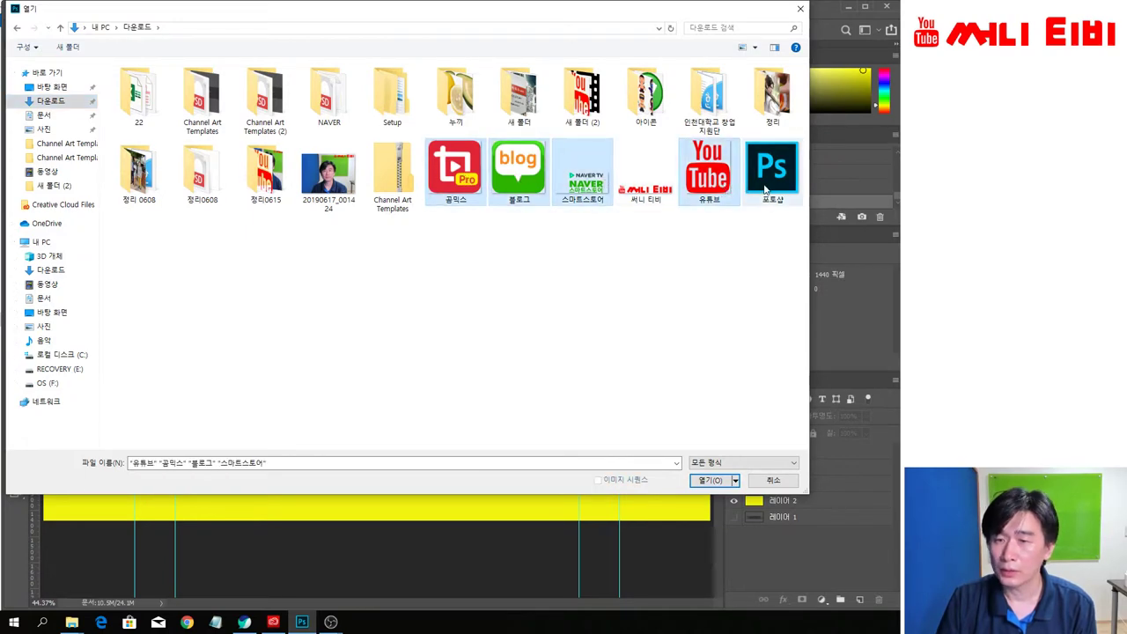
{"action": "left_click", "coordinate": [711, 481]}
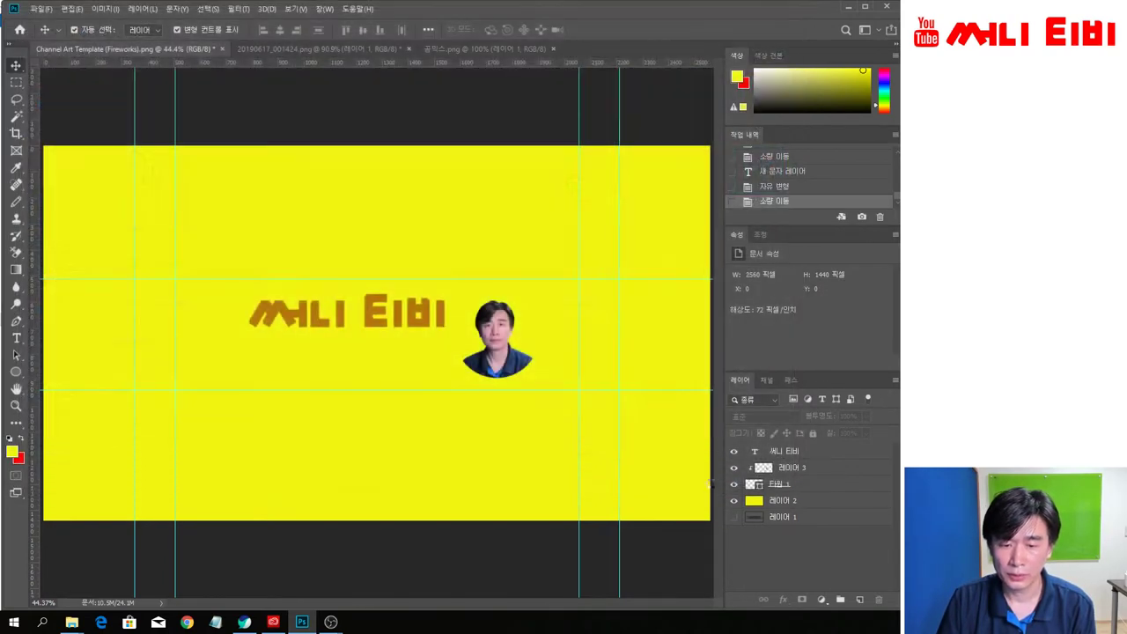
{"action": "scroll", "coordinate": [486, 199], "scroll_direction": "down", "scroll_amount": 3}
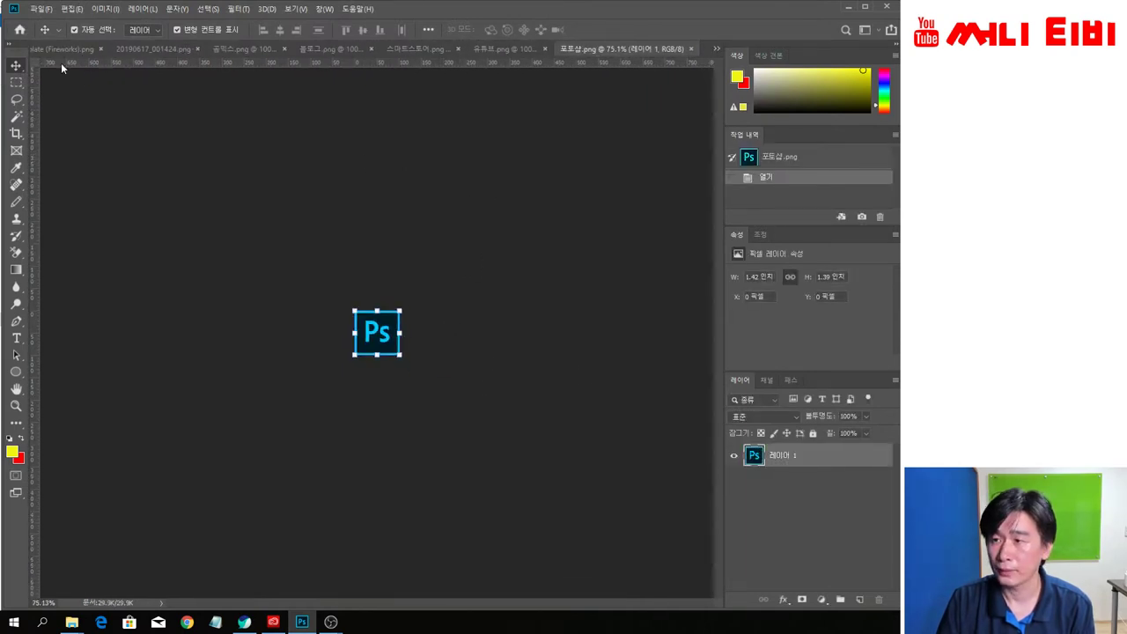
{"action": "scroll", "coordinate": [115, 98], "scroll_direction": "up", "scroll_amount": 1}
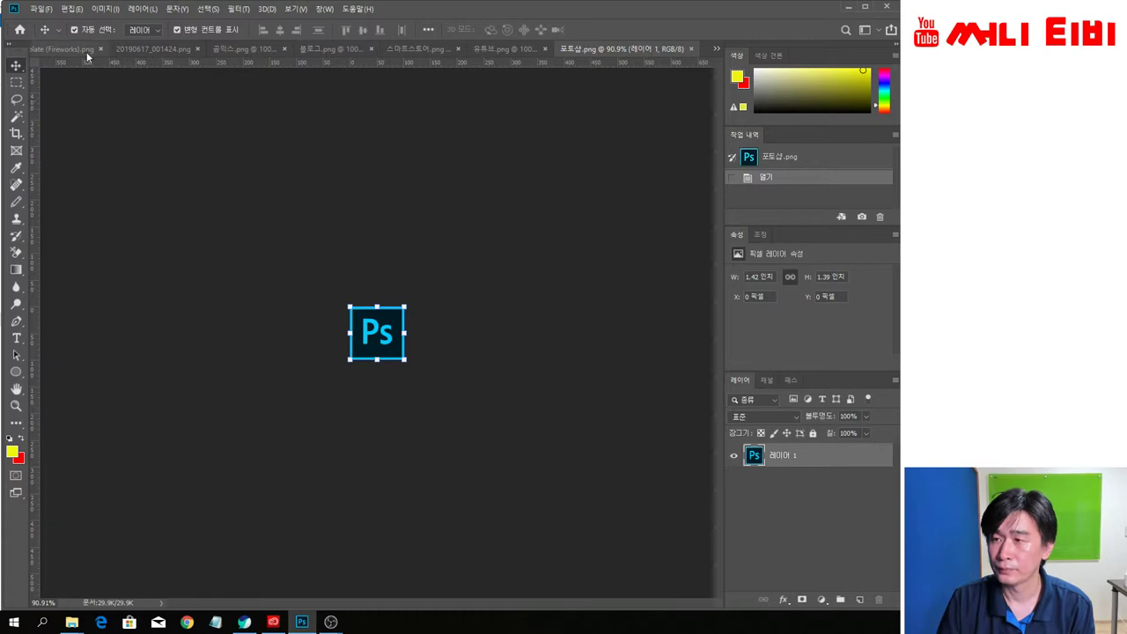
Step: Copy the 곰믹스 icon into the Channel Art Template document and place it below the title at about X 978, Y 839 px
{"action": "left_click", "coordinate": [83, 49]}
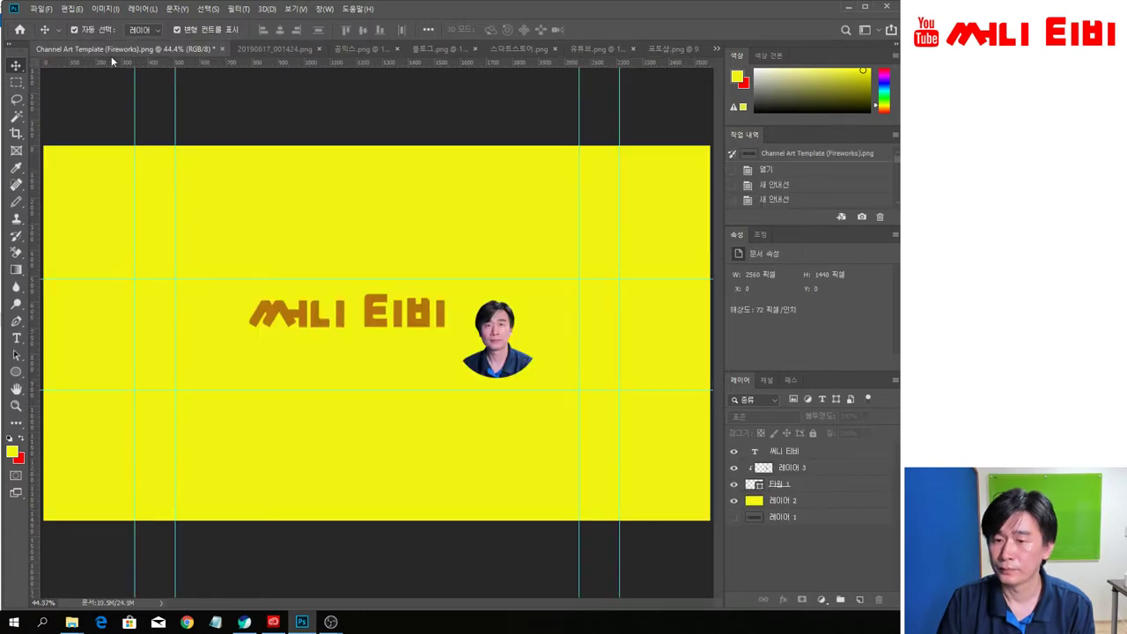
{"action": "left_click", "coordinate": [294, 49]}
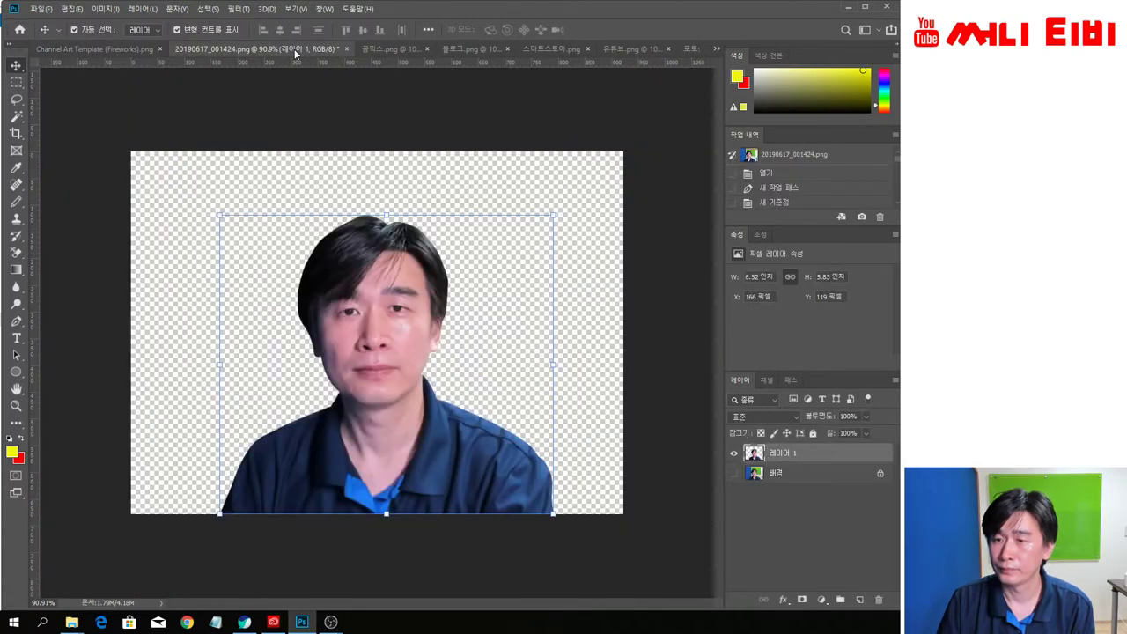
{"action": "left_click", "coordinate": [379, 50]}
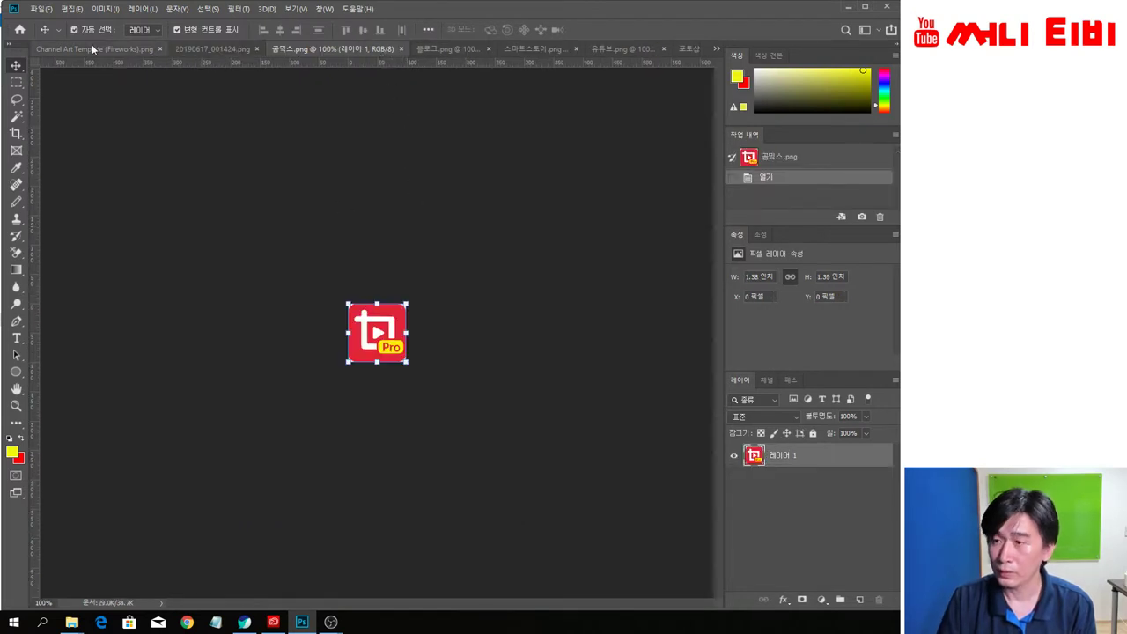
{"action": "left_click_drag", "start_coordinate": [91, 46], "coordinate": [403, 394]}
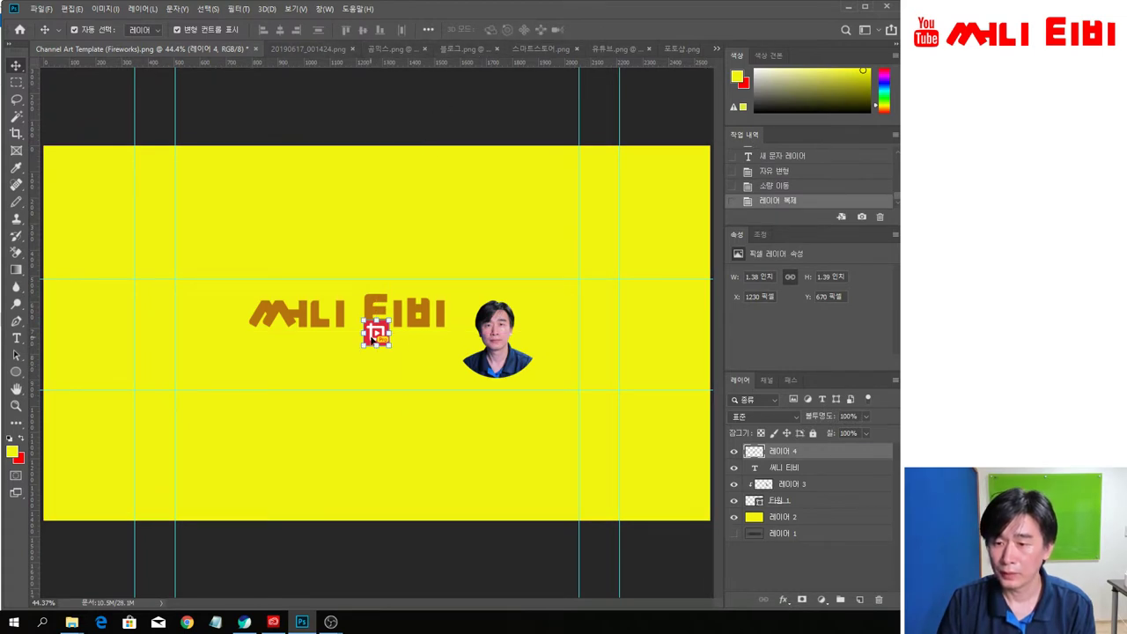
{"action": "left_click_drag", "start_coordinate": [376, 335], "coordinate": [310, 377]}
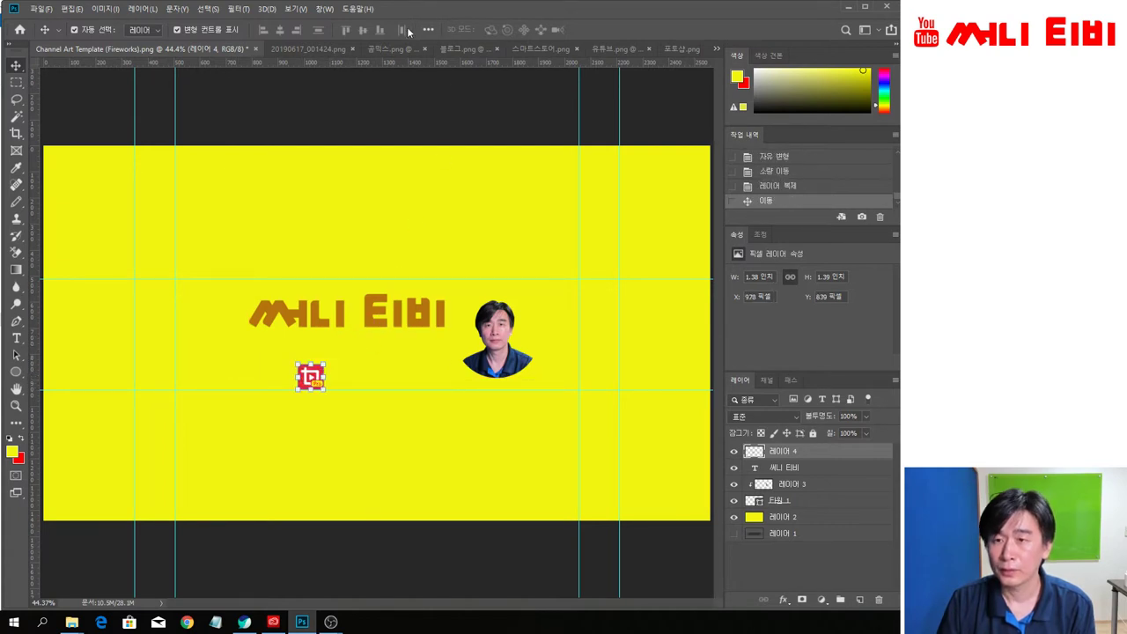
Step: Copy the 블로그 icon into the channel art, place it beside the 곰믹스 icon at about X 1130, Y 839 px, and deselect it
{"action": "left_click", "coordinate": [476, 51]}
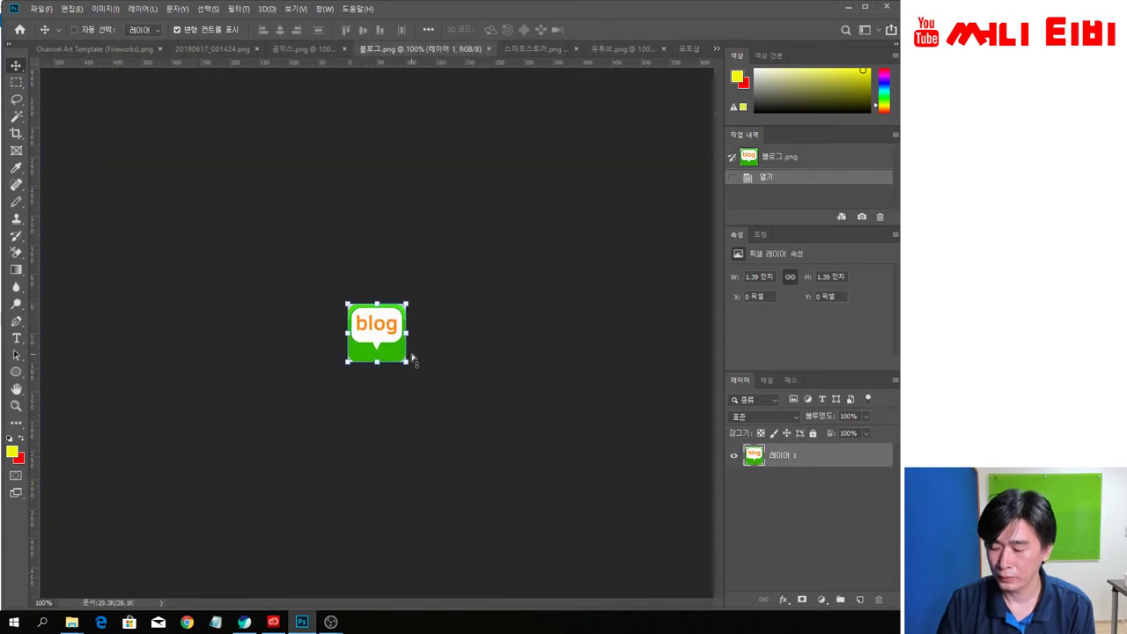
{"action": "left_click", "coordinate": [116, 48]}
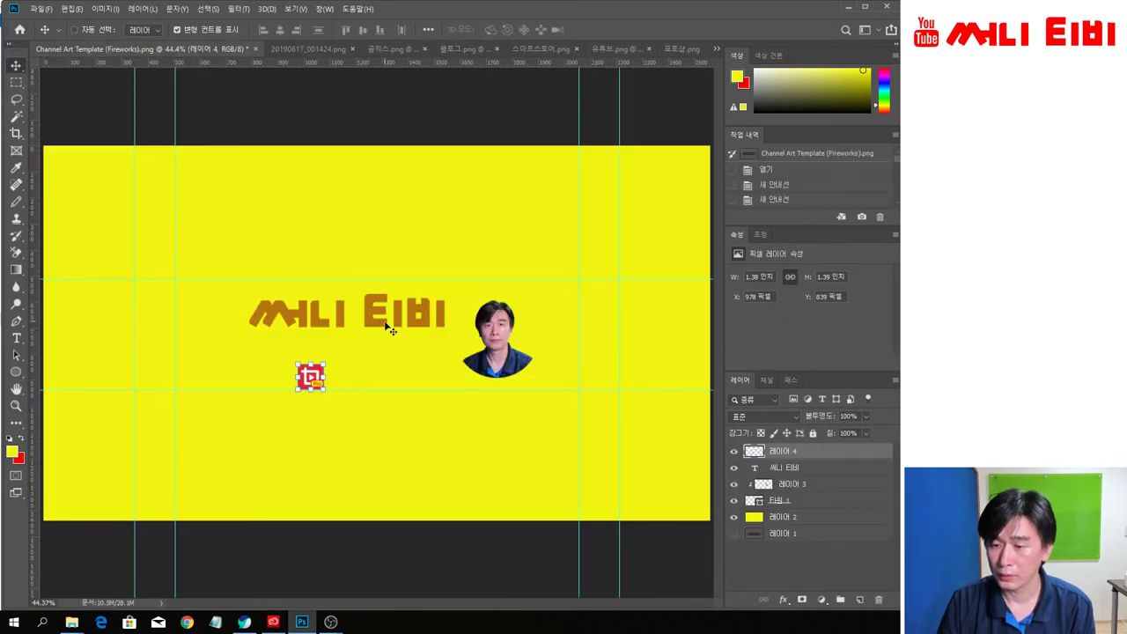
{"action": "left_click", "coordinate": [369, 572]}
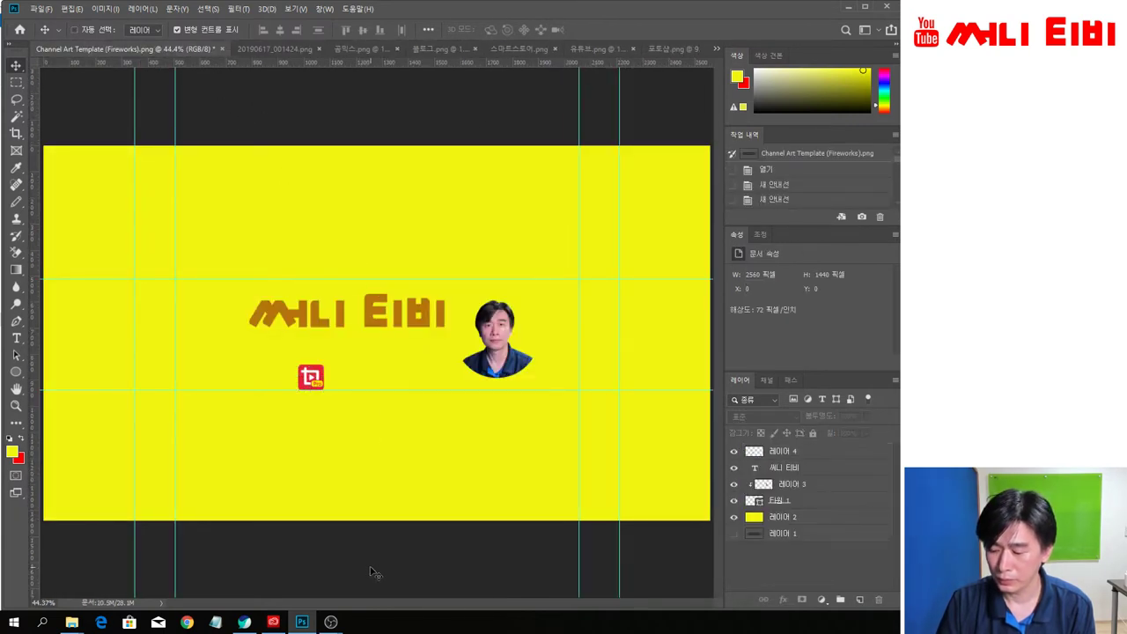
{"action": "key", "text": "ctrl+v"}
{"action": "left_click_drag", "start_coordinate": [385, 328], "coordinate": [357, 377]}
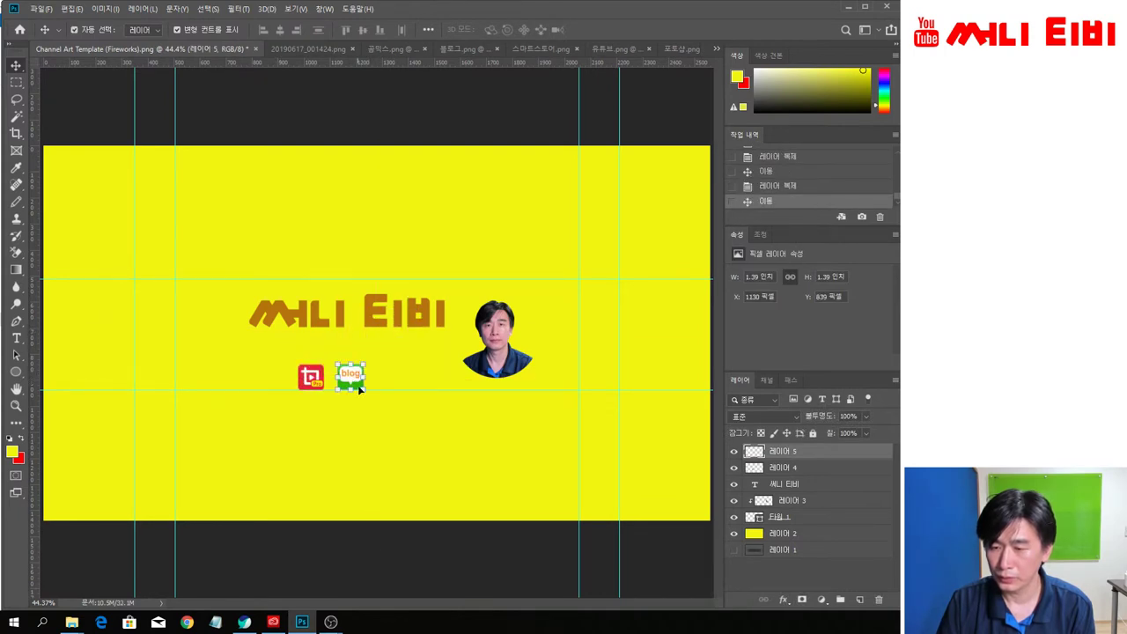
{"action": "left_click", "coordinate": [367, 566]}
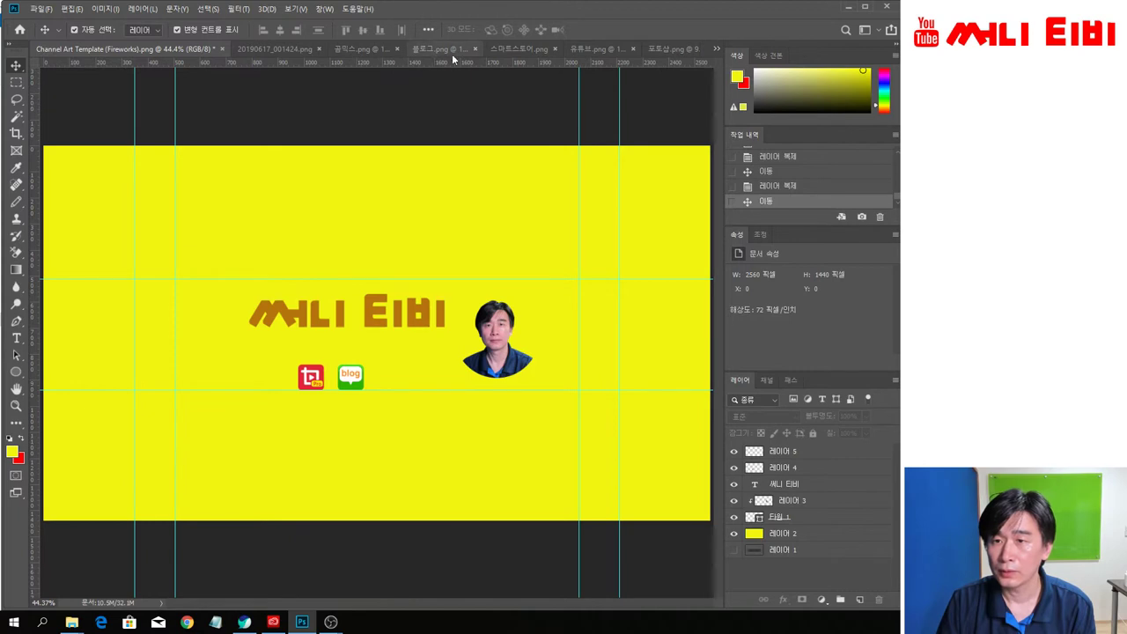
Step: Copy the 스마트스토어 icon into the channel art, place it beside the blog icon at about X 1230 px, and deselect it
{"action": "left_click", "coordinate": [517, 51]}
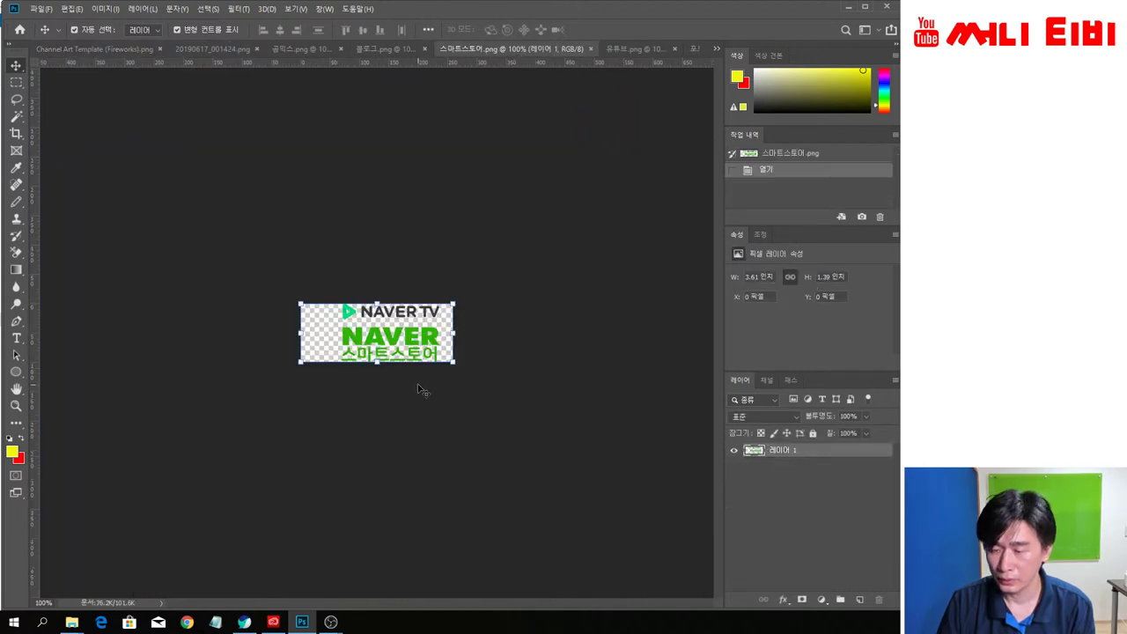
{"action": "left_click", "coordinate": [88, 48]}
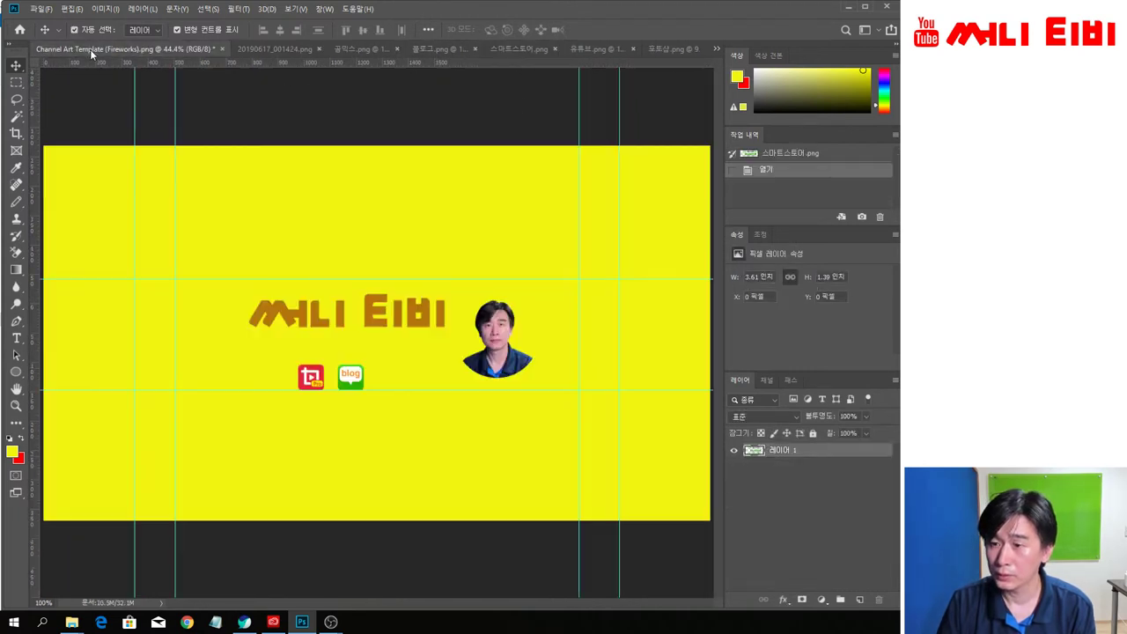
{"action": "left_click_drag", "start_coordinate": [431, 564], "coordinate": [432, 539]}
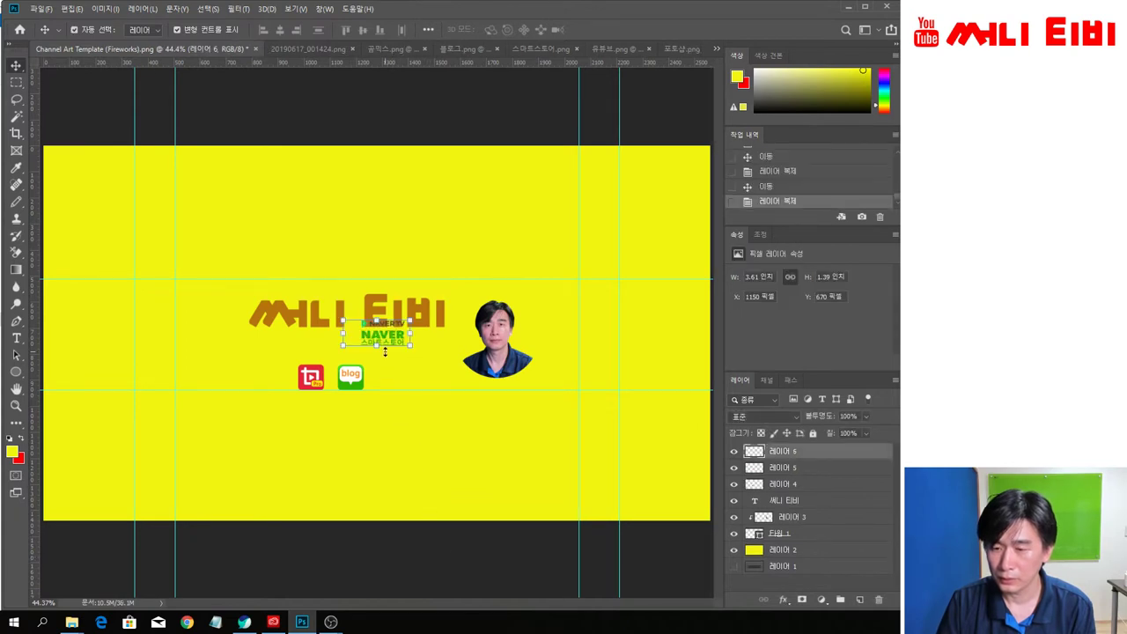
{"action": "left_click_drag", "start_coordinate": [384, 340], "coordinate": [403, 389]}
{"action": "left_click", "coordinate": [373, 573]}
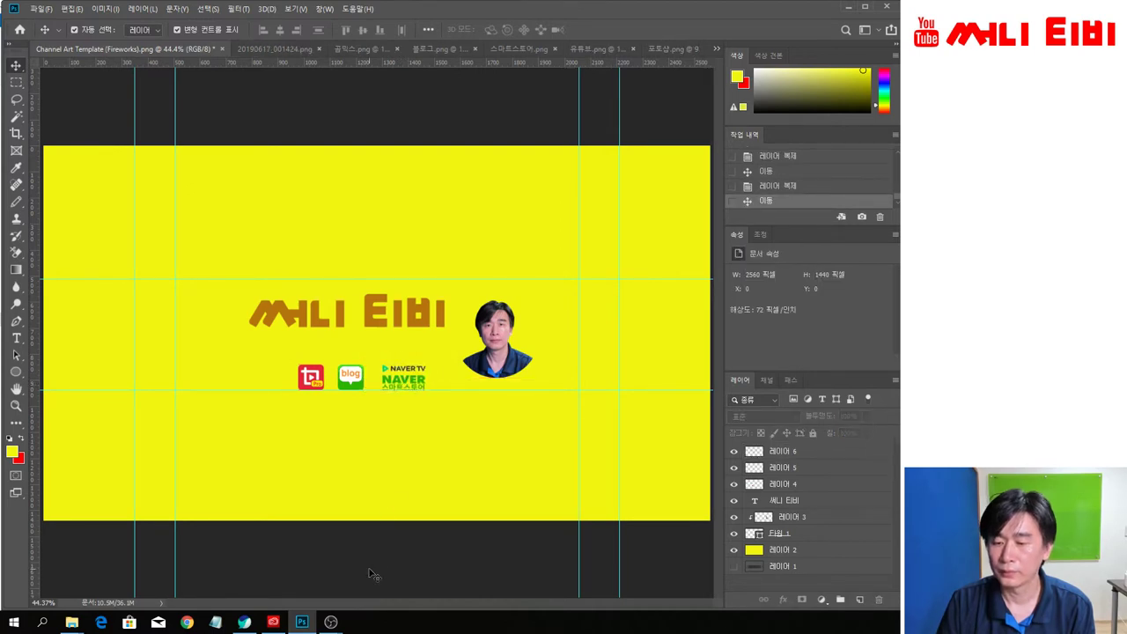
Step: Copy the 유튜브 icon into the channel art, place it at the row's start at about X 701, Y 839 px, and deselect it
{"action": "left_click", "coordinate": [588, 50]}
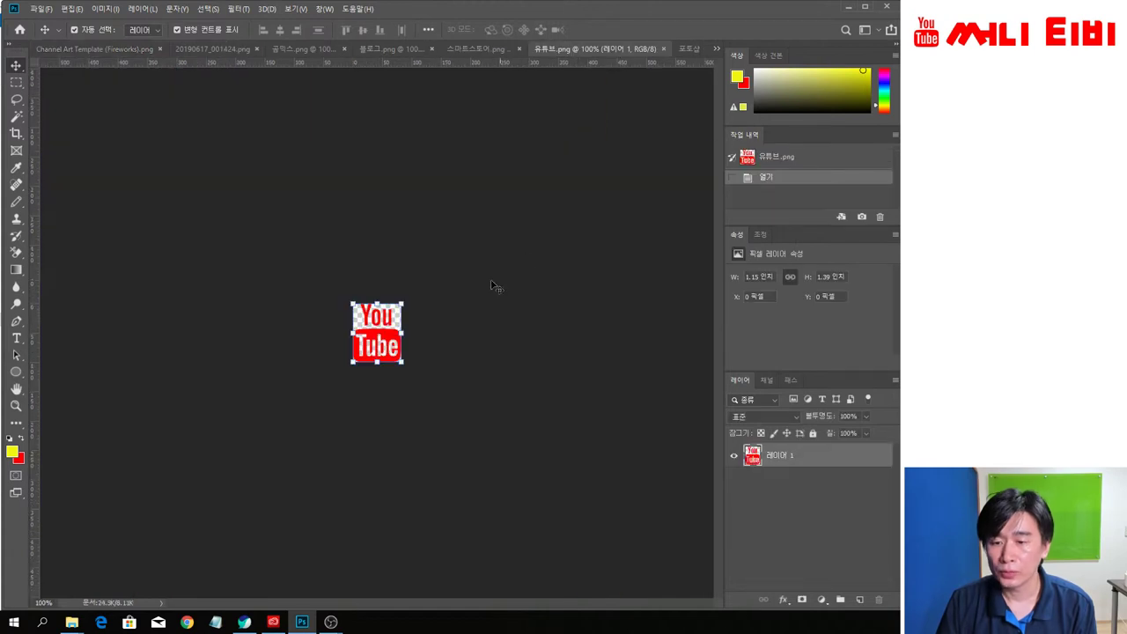
{"action": "left_click", "coordinate": [82, 50]}
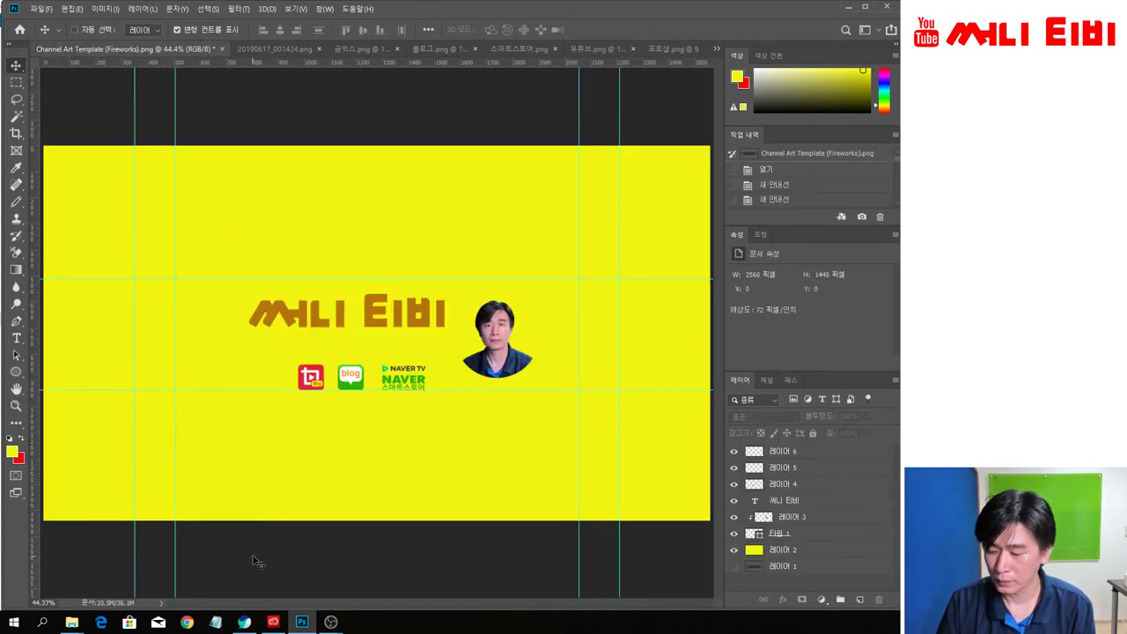
{"action": "left_click_drag", "start_coordinate": [253, 561], "coordinate": [282, 528]}
{"action": "left_click_drag", "start_coordinate": [380, 340], "coordinate": [242, 382]}
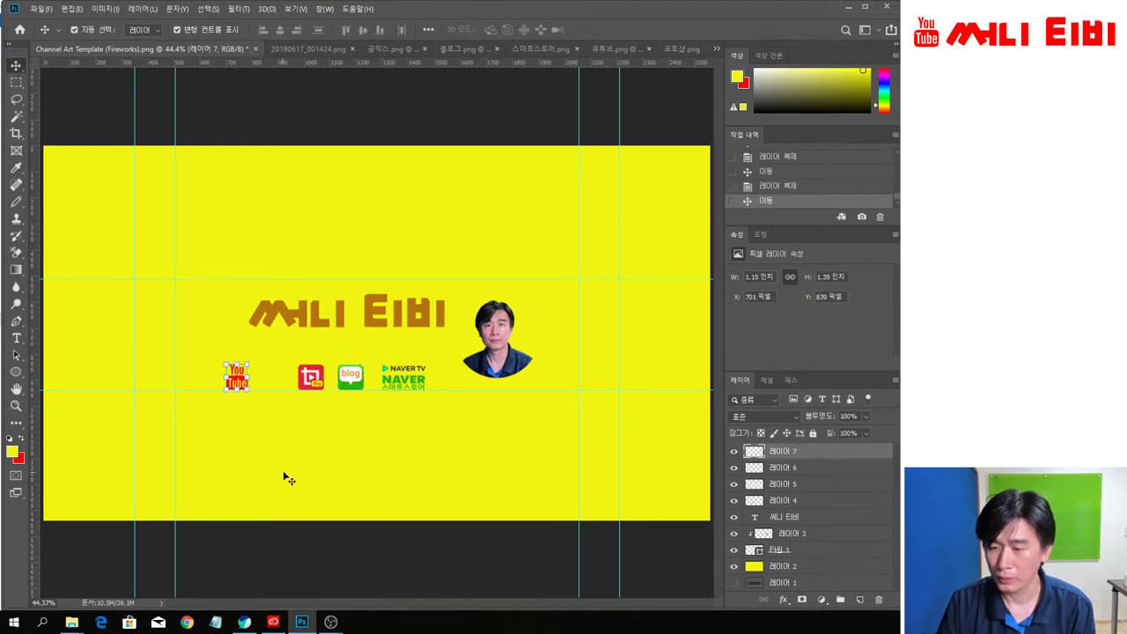
{"action": "left_click", "coordinate": [323, 562]}
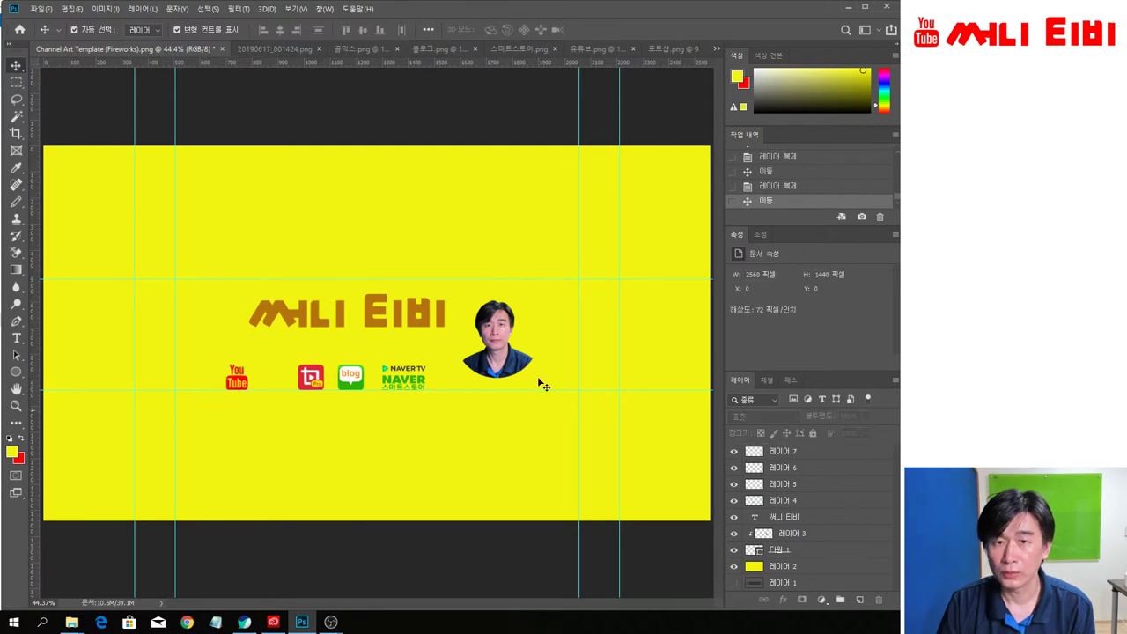
Step: Copy the 포토샵 icon into the channel art, place it between the YouTube and 곰믹스 icons, and deselect it
{"action": "left_click", "coordinate": [663, 50]}
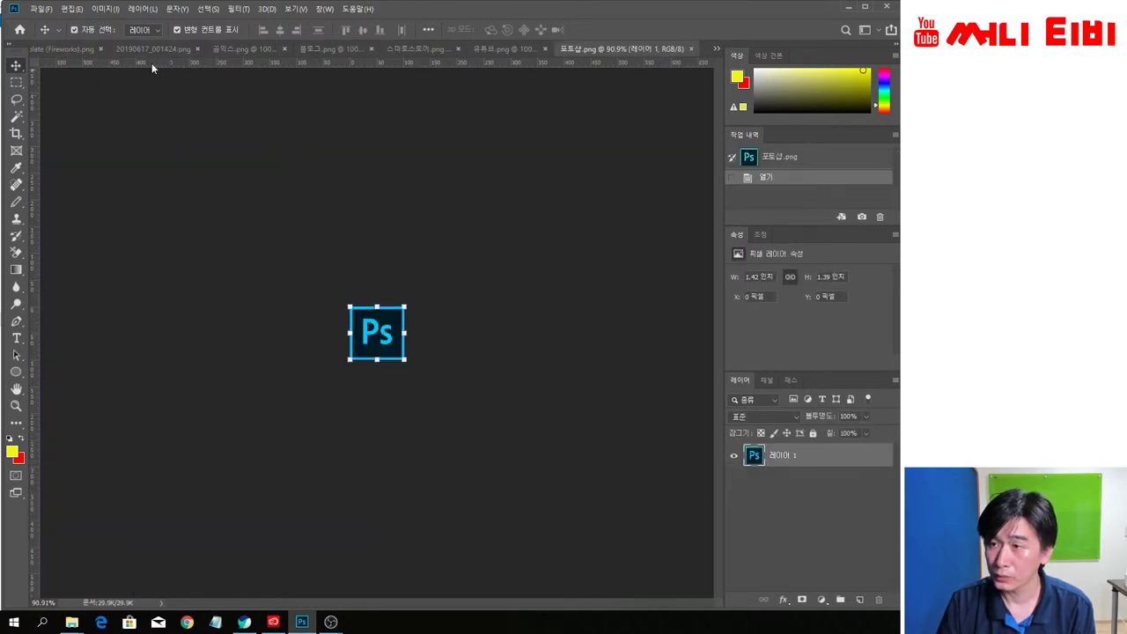
{"action": "left_click", "coordinate": [62, 49]}
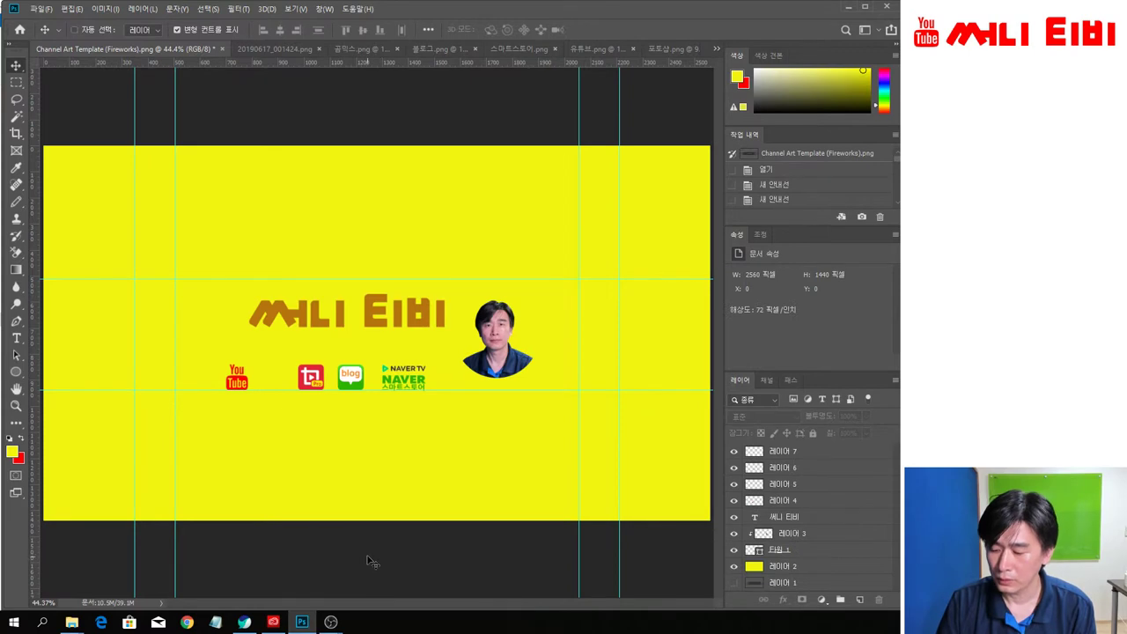
{"action": "left_click_drag", "start_coordinate": [370, 564], "coordinate": [372, 555]}
{"action": "left_click_drag", "start_coordinate": [380, 335], "coordinate": [279, 381]}
{"action": "left_click", "coordinate": [311, 574]}
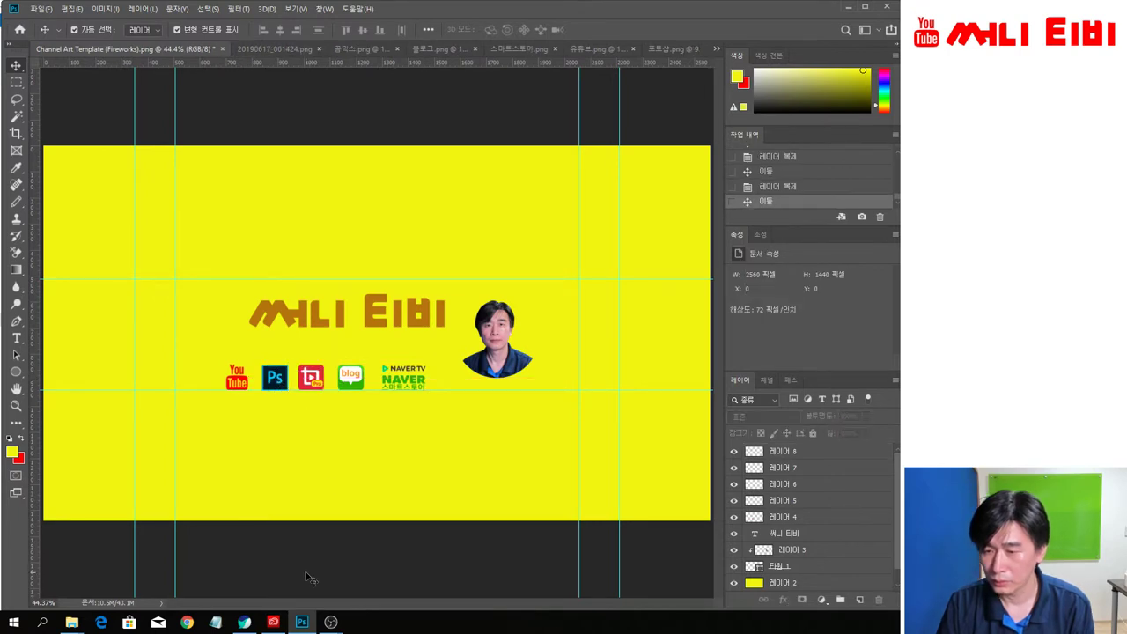
Step: Select all five service icons, align their top edges and distribute them horizontally
{"action": "scroll", "coordinate": [356, 458], "scroll_direction": "up", "scroll_amount": 5}
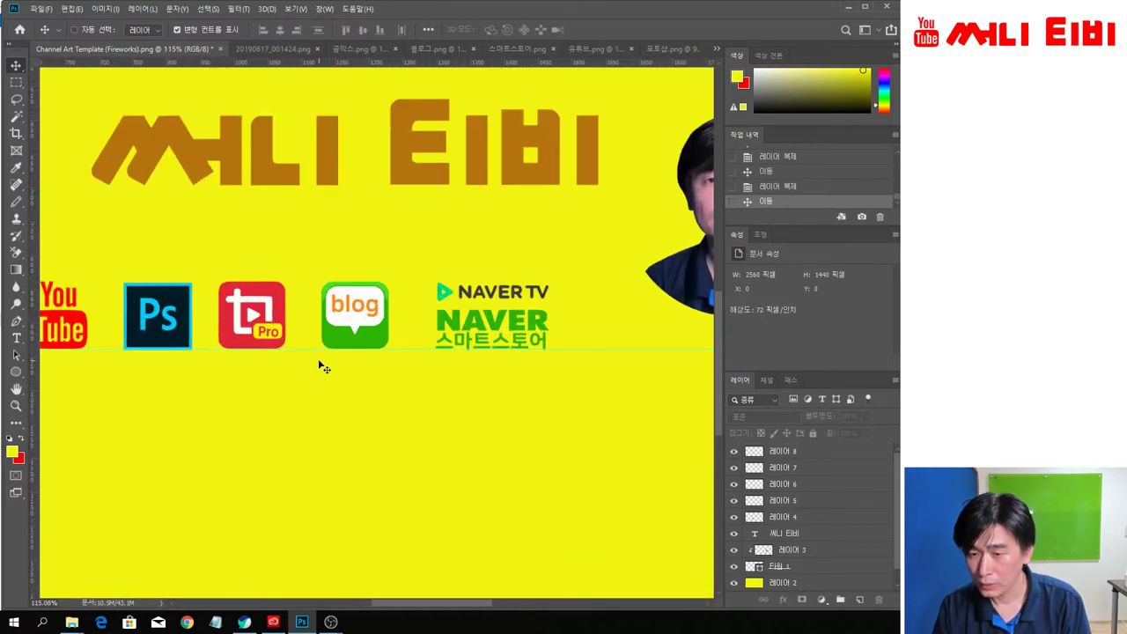
{"action": "left_click", "coordinate": [79, 336], "text": "ctrl"}
{"action": "left_click", "coordinate": [183, 342], "text": "shift"}
{"action": "left_click", "coordinate": [264, 343], "text": "shift"}
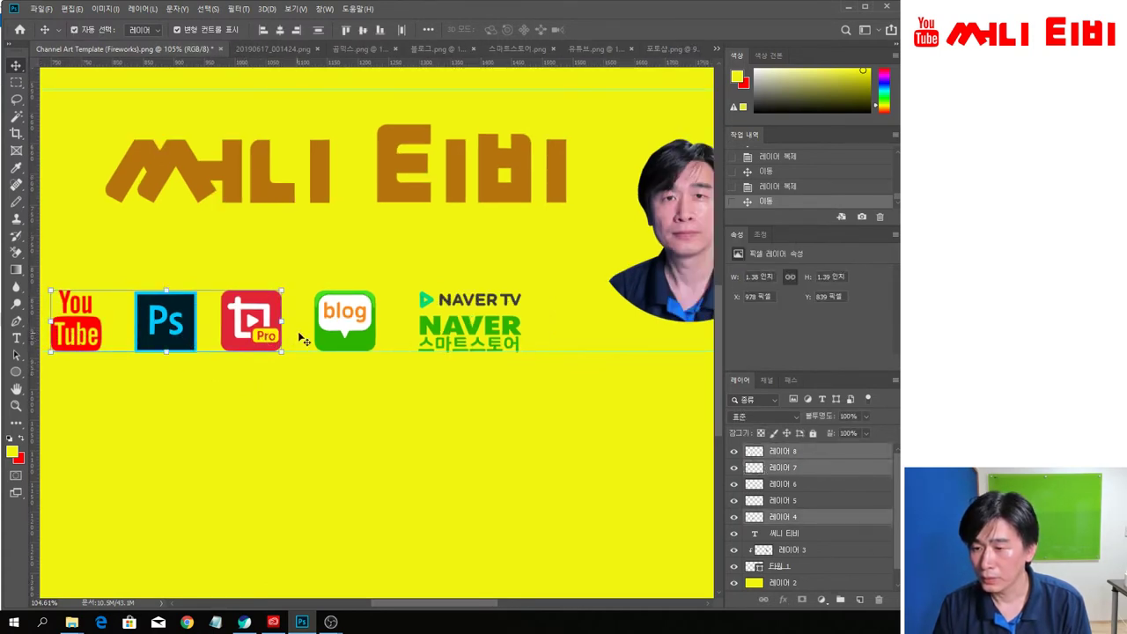
{"action": "left_click", "coordinate": [368, 340], "text": "shift"}
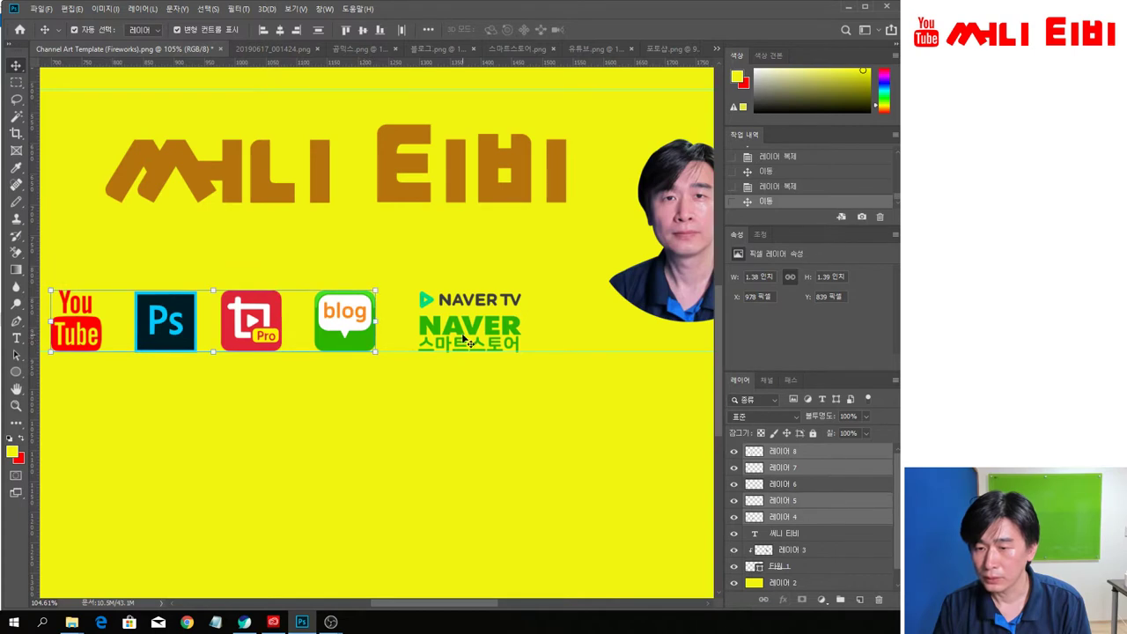
{"action": "left_click", "coordinate": [487, 302], "text": "shift"}
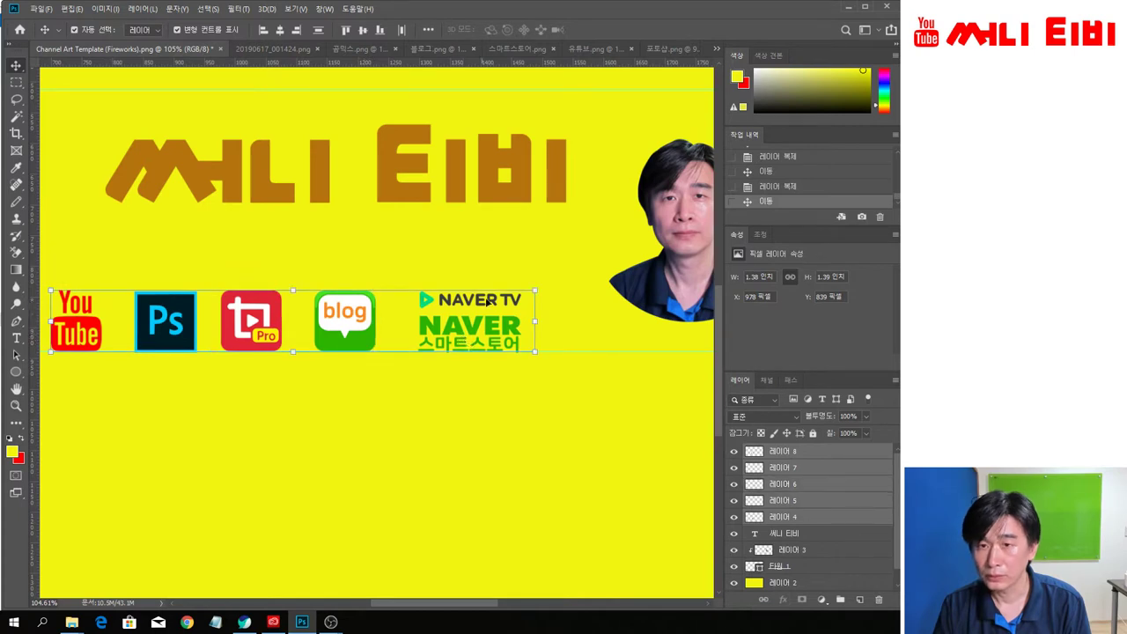
{"action": "left_click", "coordinate": [346, 32]}
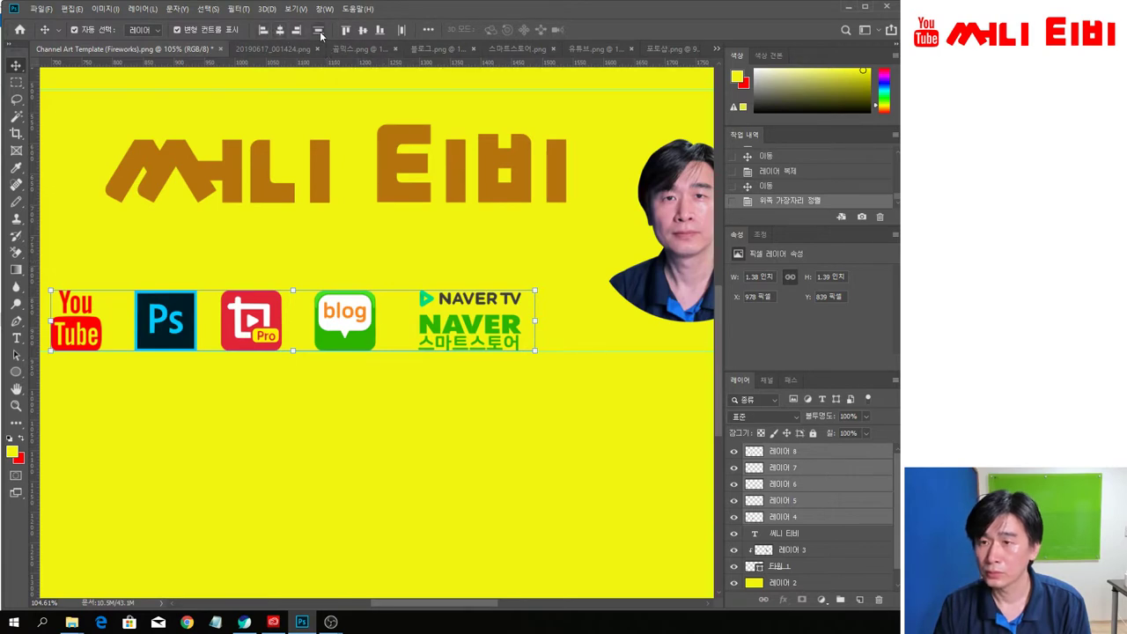
{"action": "left_click", "coordinate": [402, 31]}
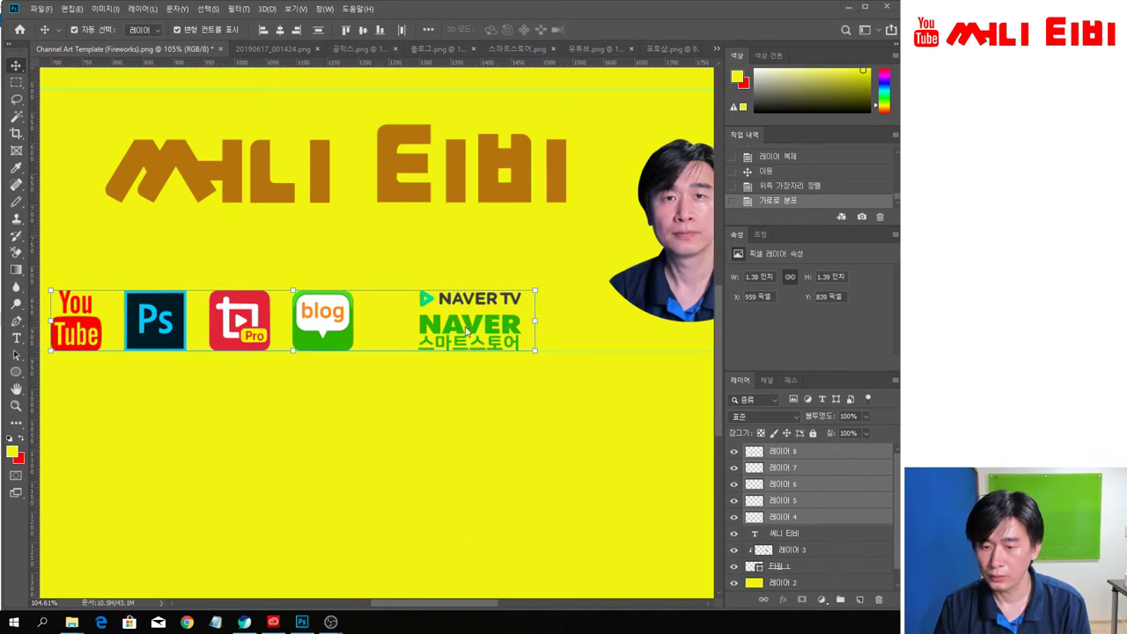
{"action": "left_click", "coordinate": [580, 422]}
{"action": "left_click", "coordinate": [466, 323]}
{"action": "left_click_drag", "start_coordinate": [468, 324], "coordinate": [442, 322]}
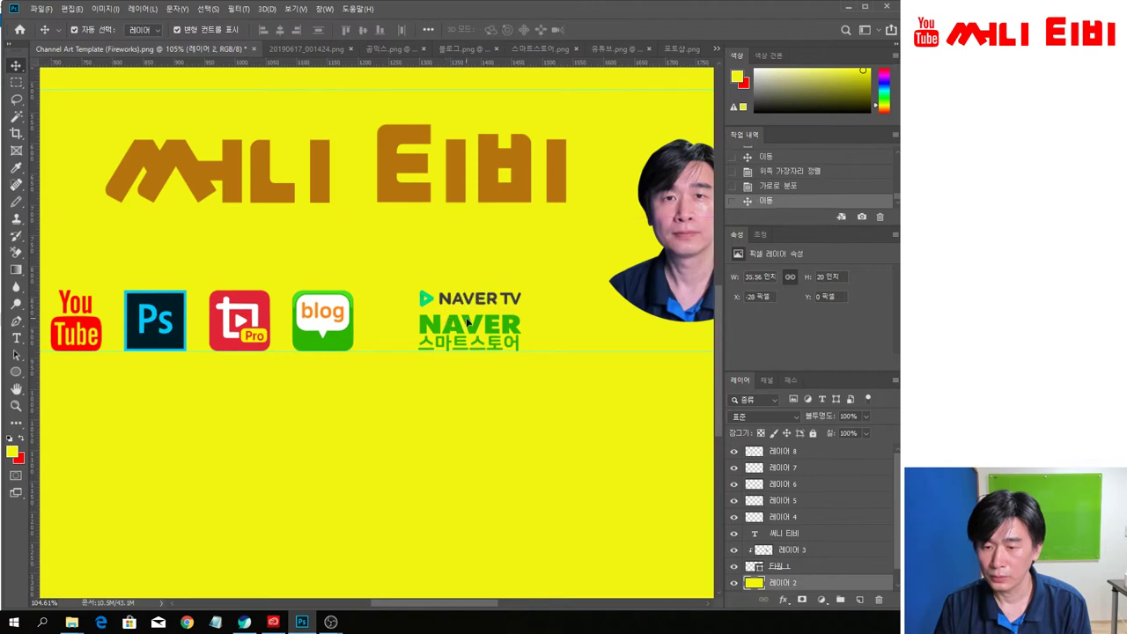
{"action": "key", "text": "ctrl+z"}
Step: Nudge the NAVER 스마트스토어 icon closer to the blog icon, to about X 1191 px, and deselect it
{"action": "left_click", "coordinate": [469, 327]}
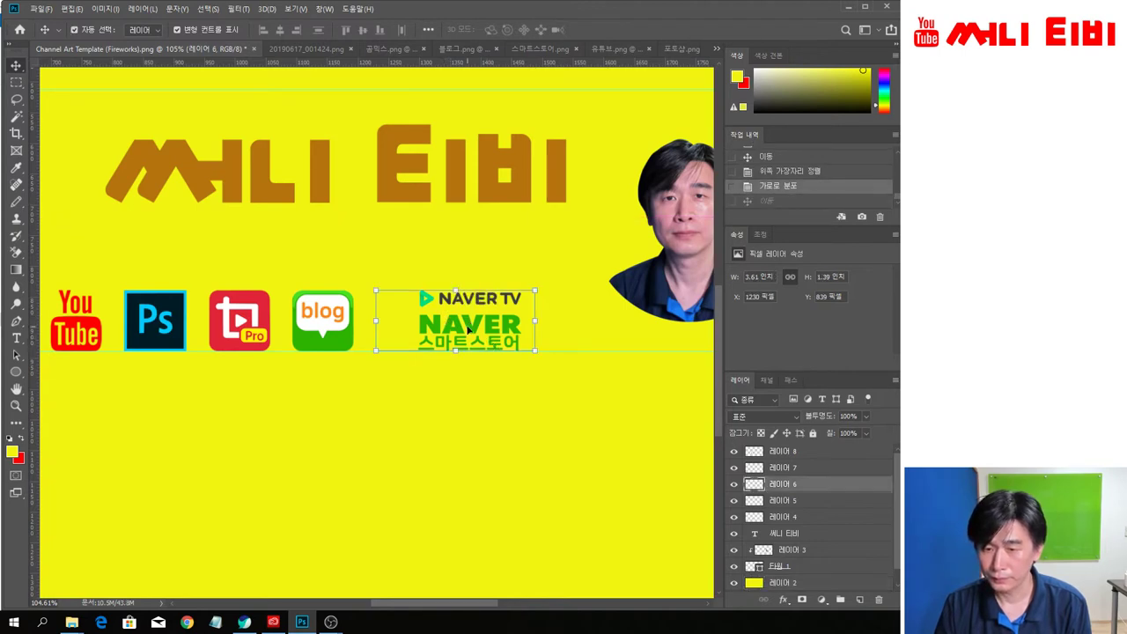
{"action": "key", "text": "Left"}
{"action": "key", "text": "Left"}
{"action": "key", "text": "Left"}
{"action": "key", "text": "Left"}
{"action": "key", "text": "Left"}
{"action": "key", "text": "Left"}
{"action": "key", "text": "Left"}
{"action": "key", "text": "Left"}
{"action": "key", "text": "Left"}
{"action": "key", "text": "Left"}
{"action": "key", "text": "Left"}
{"action": "key", "text": "Left"}
{"action": "key", "text": "Left"}
{"action": "key", "text": "Left"}
{"action": "key", "text": "Left"}
{"action": "key", "text": "Left"}
{"action": "key", "text": "Left"}
{"action": "key", "text": "Left"}
{"action": "key", "text": "Left"}
{"action": "key", "text": "Left"}
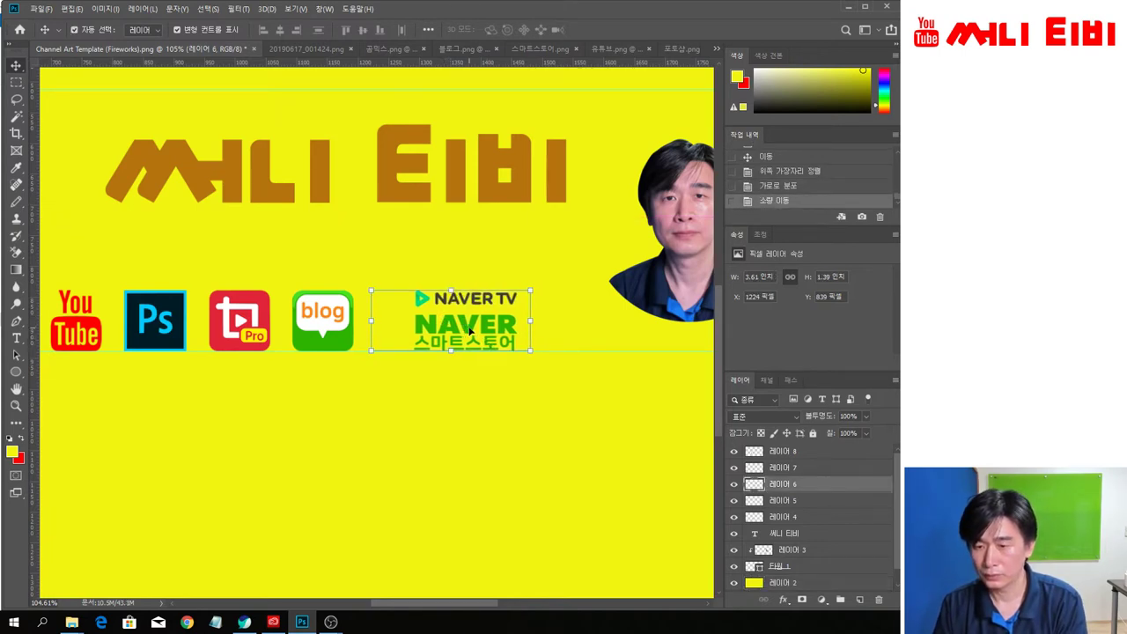
{"action": "key", "text": "Left"}
{"action": "key", "text": "Left"}
{"action": "key", "text": "Left"}
{"action": "key", "text": "Left"}
{"action": "key", "text": "Left"}
{"action": "key", "text": "Left"}
{"action": "key", "text": "Left"}
{"action": "key", "text": "Left"}
{"action": "key", "text": "Left"}
{"action": "key", "text": "Left"}
{"action": "key", "text": "Left"}
{"action": "key", "text": "Left"}
{"action": "key", "text": "Left"}
{"action": "key", "text": "Left"}
{"action": "key", "text": "Left"}
{"action": "key", "text": "Left"}
{"action": "key", "text": "Left"}
{"action": "key", "text": "Left"}
{"action": "key", "text": "Left"}
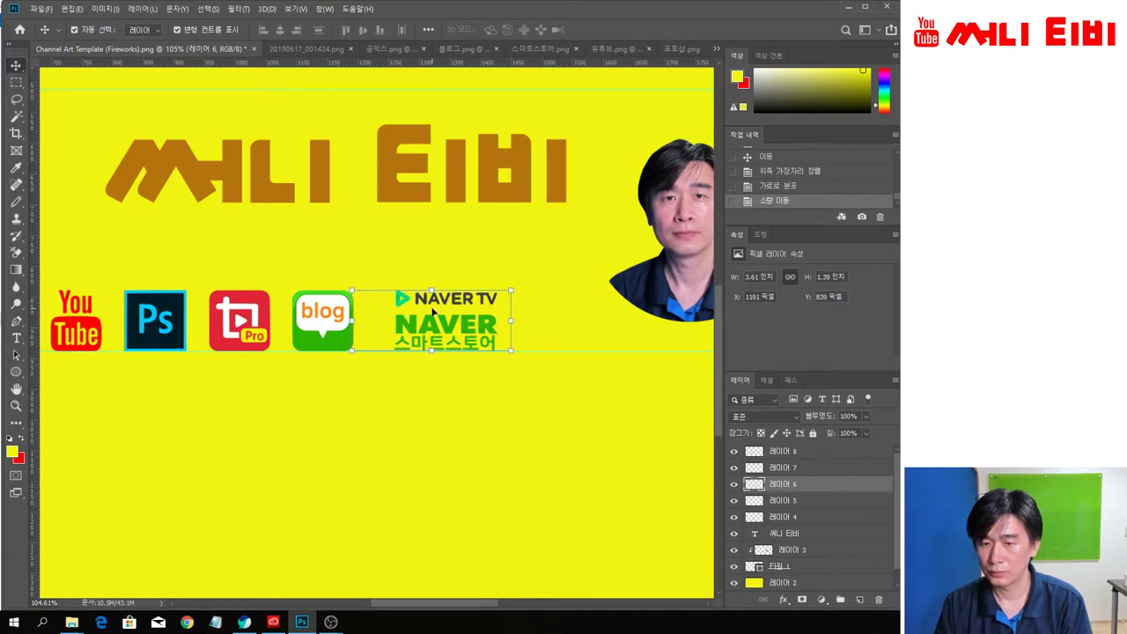
{"action": "scroll", "coordinate": [428, 337], "scroll_direction": "down", "scroll_amount": 5}
{"action": "scroll", "coordinate": [428, 337], "scroll_direction": "down", "scroll_amount": 1}
{"action": "left_click", "coordinate": [410, 564]}
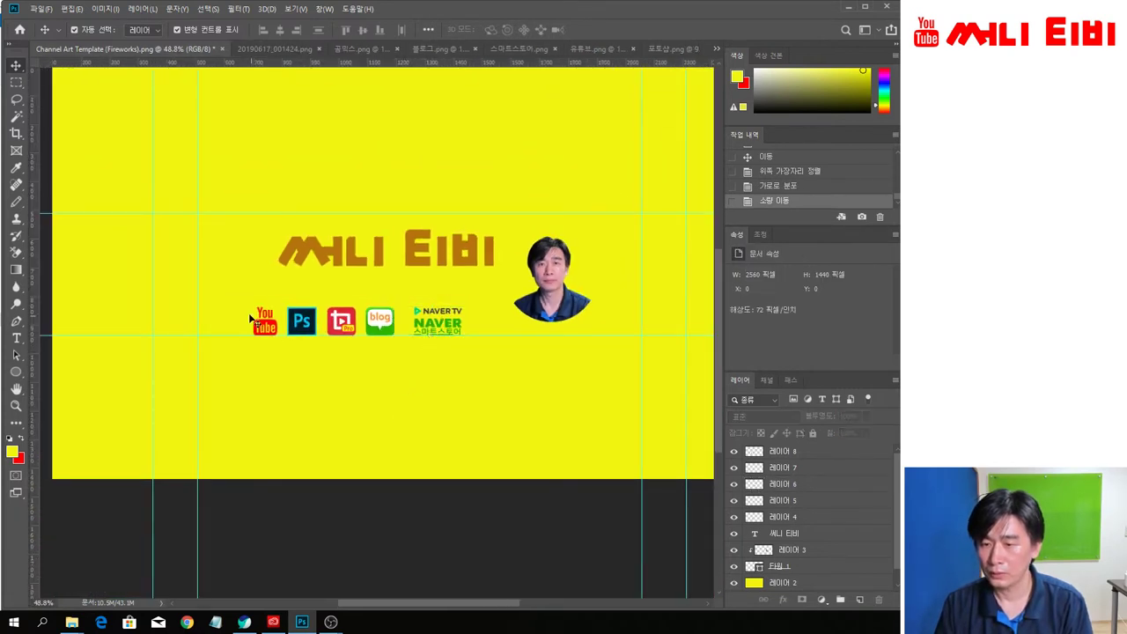
Step: Select all five service icons, without the yellow background, and merge their layers into one
{"action": "left_click", "coordinate": [280, 321]}
{"action": "left_click", "coordinate": [266, 326]}
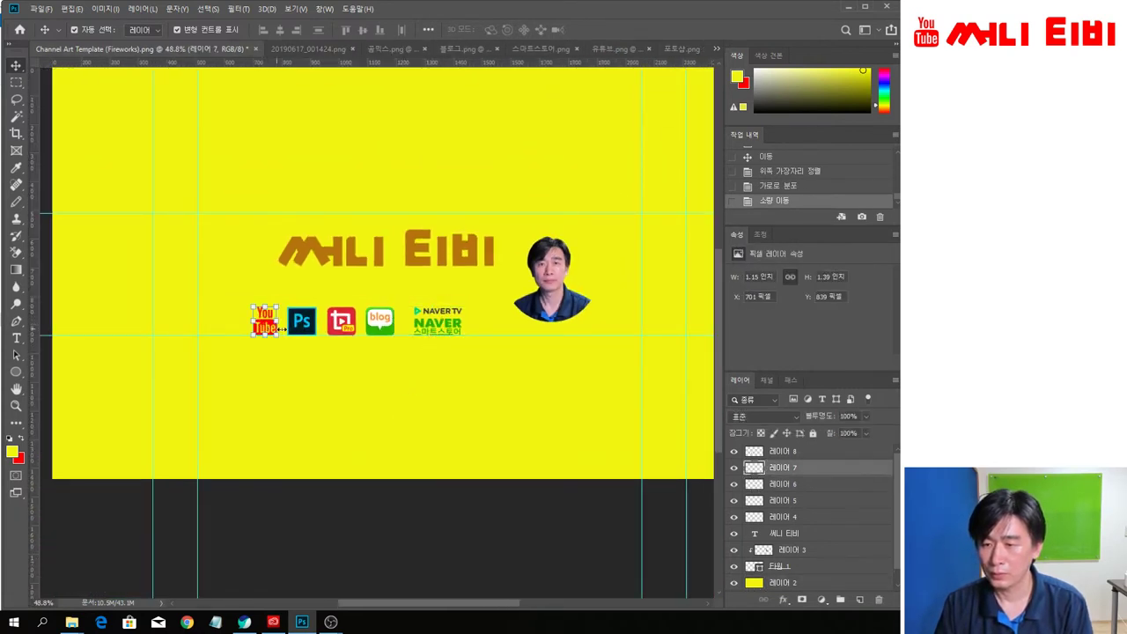
{"action": "left_click", "coordinate": [310, 329], "text": "shift"}
{"action": "left_click", "coordinate": [344, 326], "text": "shift"}
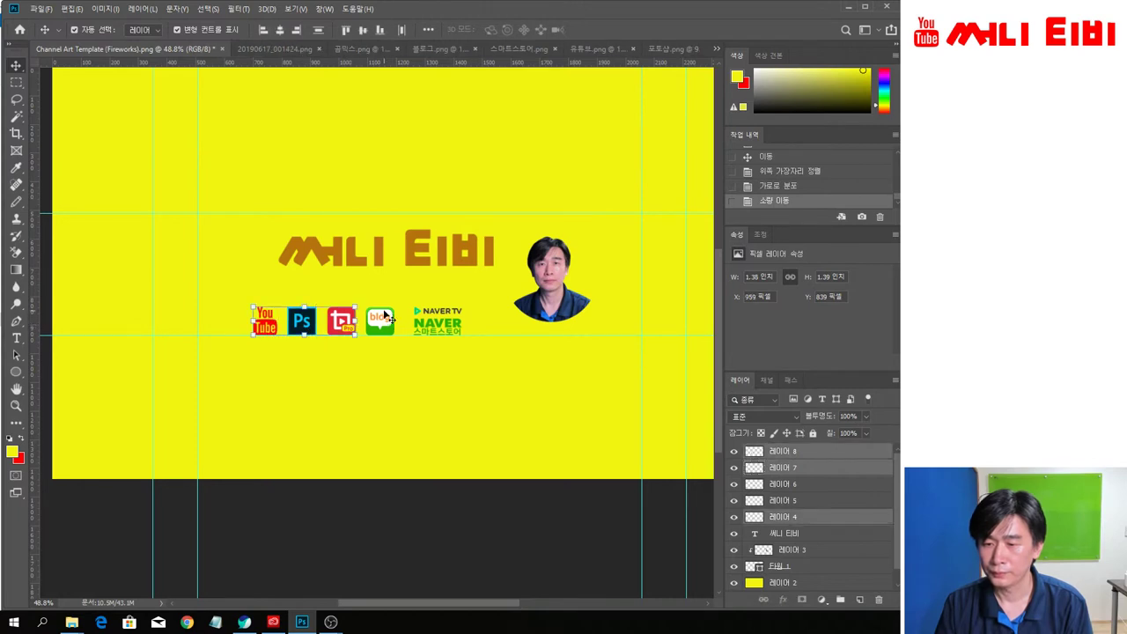
{"action": "left_click", "coordinate": [393, 325], "text": "shift"}
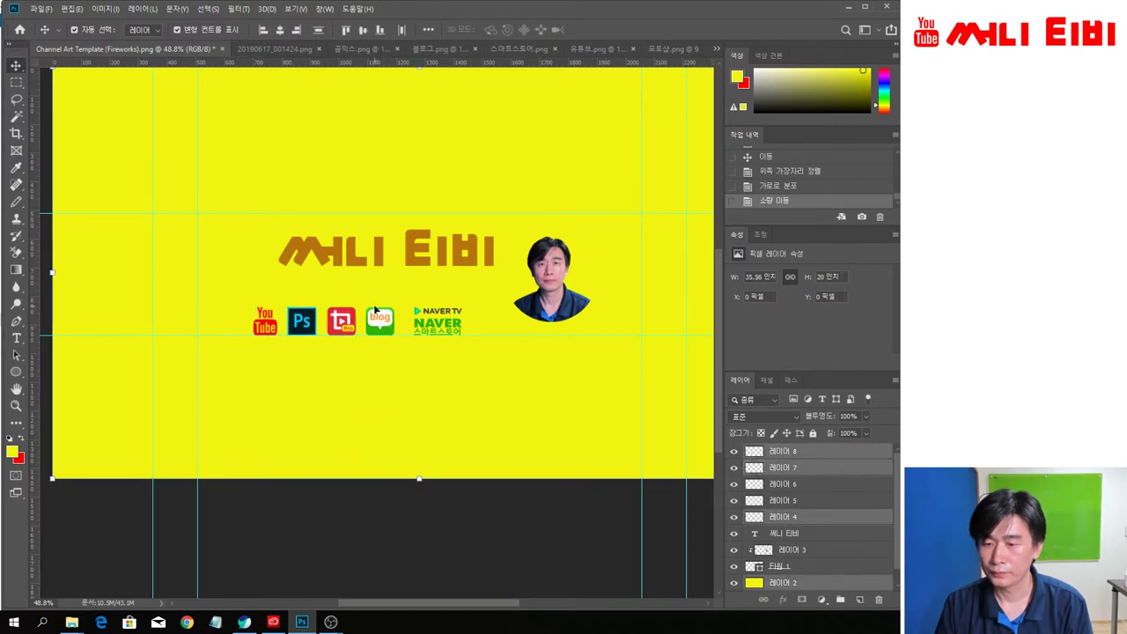
{"action": "left_click", "coordinate": [380, 429], "text": "shift"}
{"action": "left_click", "coordinate": [380, 323], "text": "shift"}
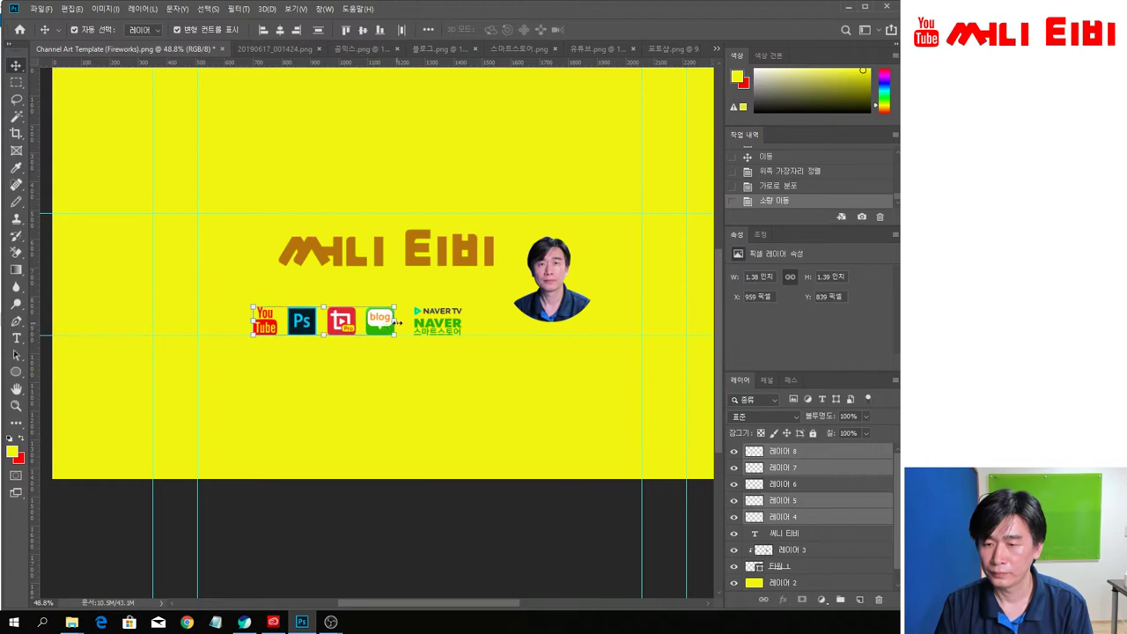
{"action": "left_click", "coordinate": [438, 326], "text": "shift"}
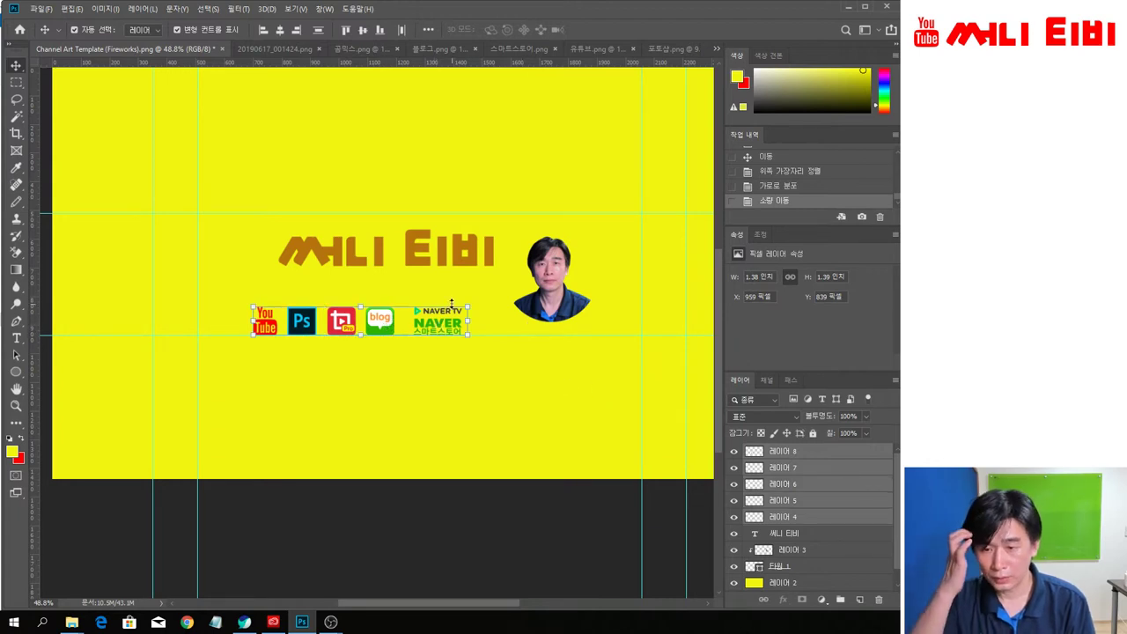
{"action": "right_click", "coordinate": [445, 328]}
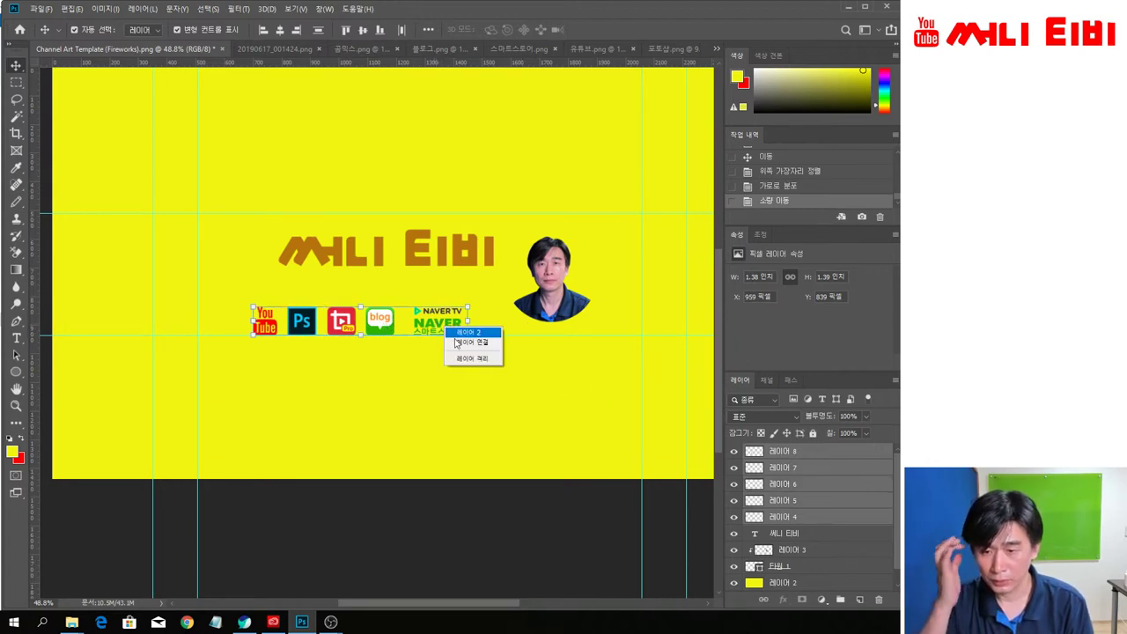
{"action": "right_click", "coordinate": [816, 487]}
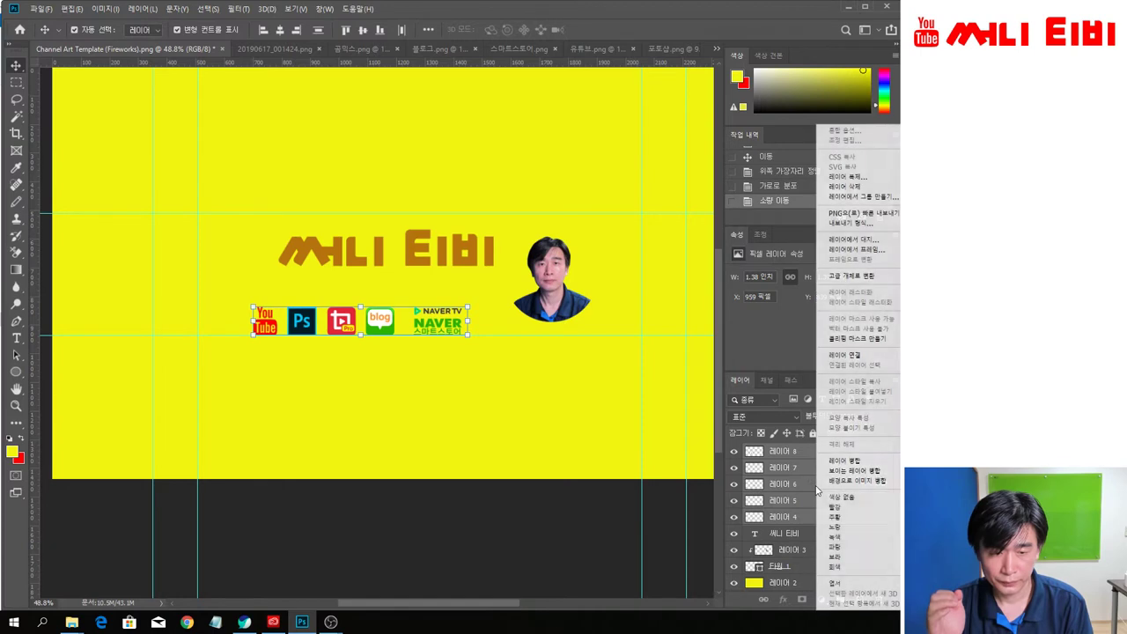
{"action": "left_click", "coordinate": [856, 462]}
Step: Nudge the merged icon row up and across beneath the title to about X 783, Y 785 px
{"action": "key", "text": "shift+Up"}
{"action": "key", "text": "shift+Up"}
{"action": "key", "text": "shift+Up"}
{"action": "key", "text": "shift+Up"}
{"action": "key", "text": "Up"}
{"action": "key", "text": "Up"}
{"action": "key", "text": "Up"}
{"action": "key", "text": "Up"}
{"action": "key", "text": "Up"}
{"action": "key", "text": "shift+Right"}
{"action": "key", "text": "shift+Right"}
{"action": "key", "text": "shift+Right"}
{"action": "key", "text": "shift+Right"}
{"action": "key", "text": "shift+Right"}
{"action": "key", "text": "shift+Right"}
{"action": "key", "text": "shift+Right"}
{"action": "key", "text": "shift+Right"}
{"action": "key", "text": "Right"}
{"action": "key", "text": "Right"}
{"action": "key", "text": "Up"}
{"action": "key", "text": "Up"}
{"action": "key", "text": "Up"}
{"action": "key", "text": "Up"}
{"action": "key", "text": "Up"}
{"action": "key", "text": "Up"}
{"action": "key", "text": "Up"}
{"action": "key", "text": "Up"}
{"action": "key", "text": "Up"}
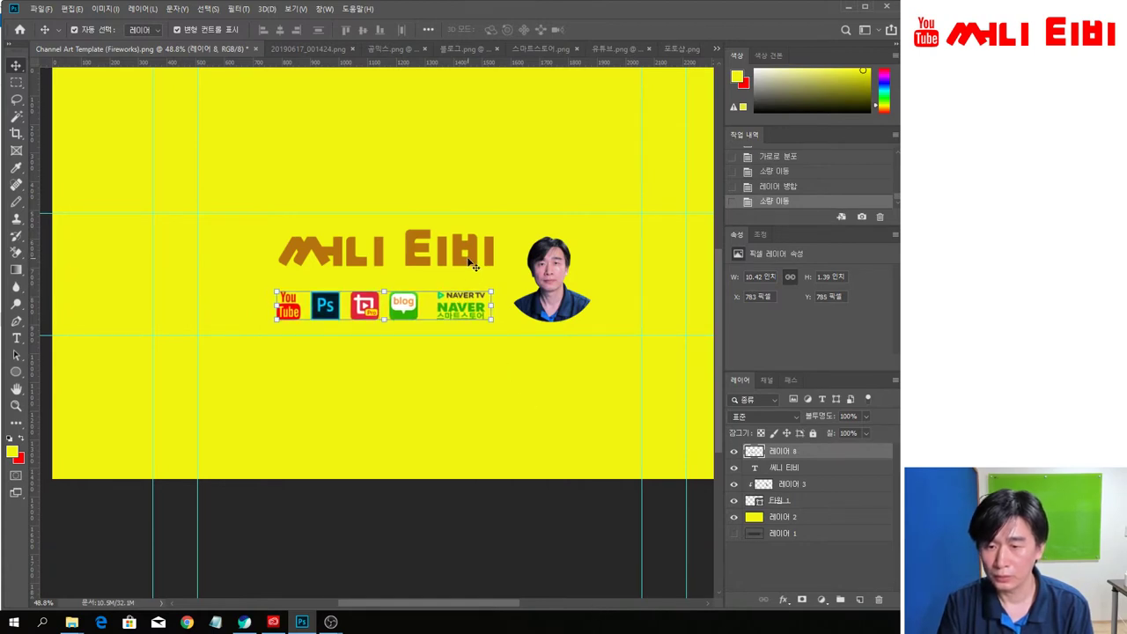
Step: Nudge the title "써니 티비" to X 778, Y 580 px so that it lines up over the icon row
{"action": "left_click", "coordinate": [474, 265]}
{"action": "key", "text": "Down"}
{"action": "key", "text": "Down"}
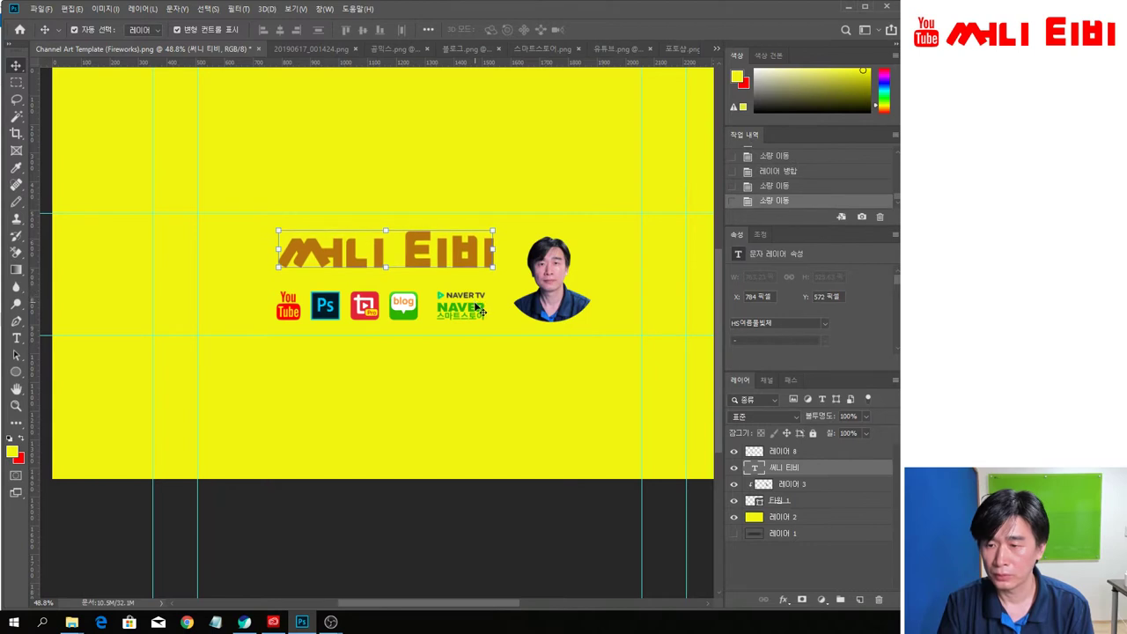
{"action": "key", "text": "Left"}
{"action": "key", "text": "Left"}
{"action": "key", "text": "Left"}
{"action": "key", "text": "Left"}
{"action": "key", "text": "Left"}
{"action": "key", "text": "Left"}
{"action": "key", "text": "Down"}
{"action": "key", "text": "Down"}
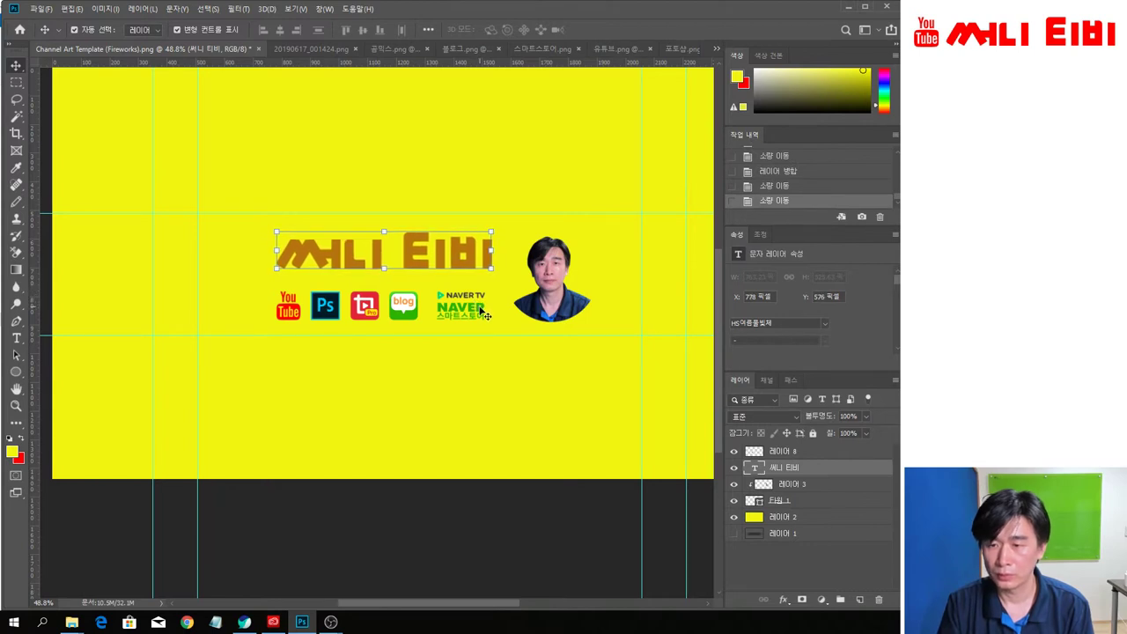
{"action": "left_click", "coordinate": [444, 560]}
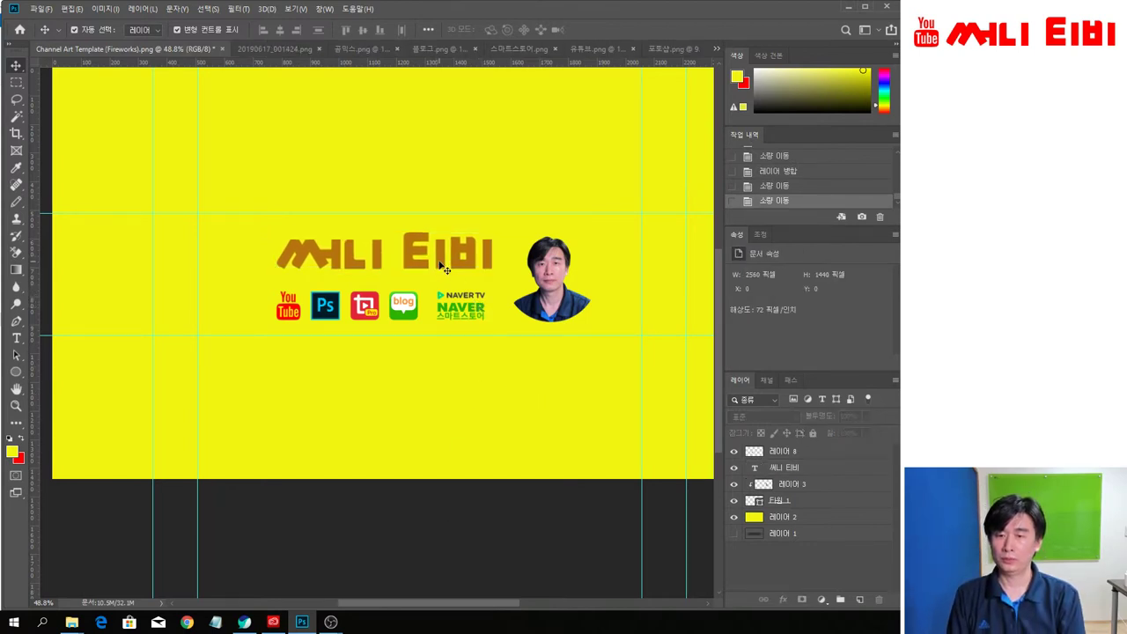
{"action": "left_click", "coordinate": [446, 269]}
{"action": "left_click", "coordinate": [447, 563]}
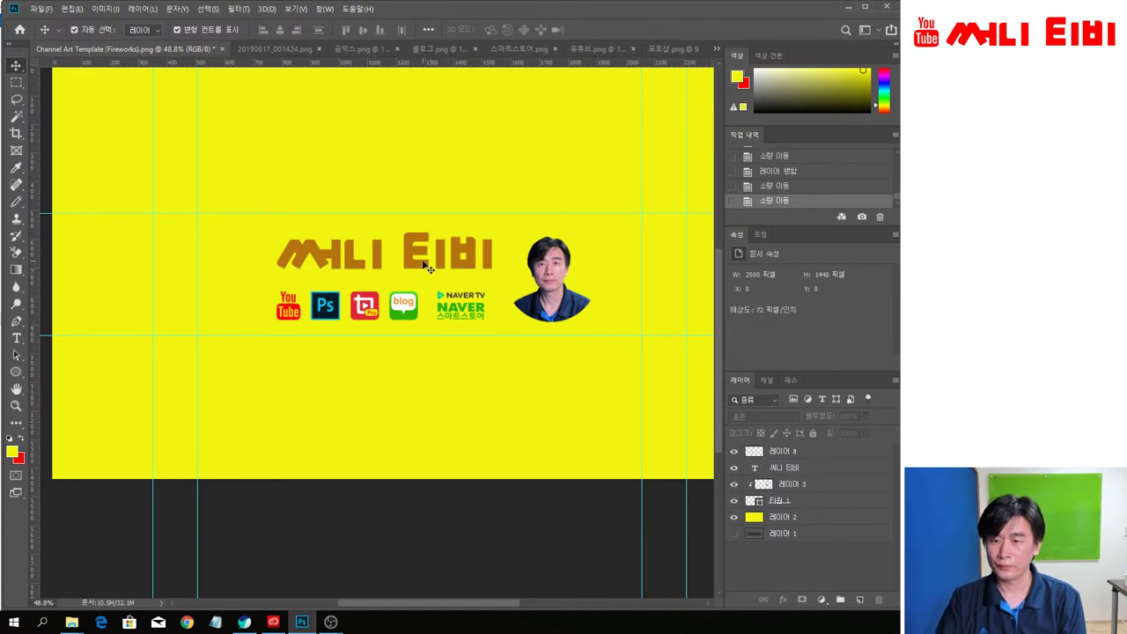
{"action": "left_click", "coordinate": [425, 266]}
{"action": "key", "text": "Down"}
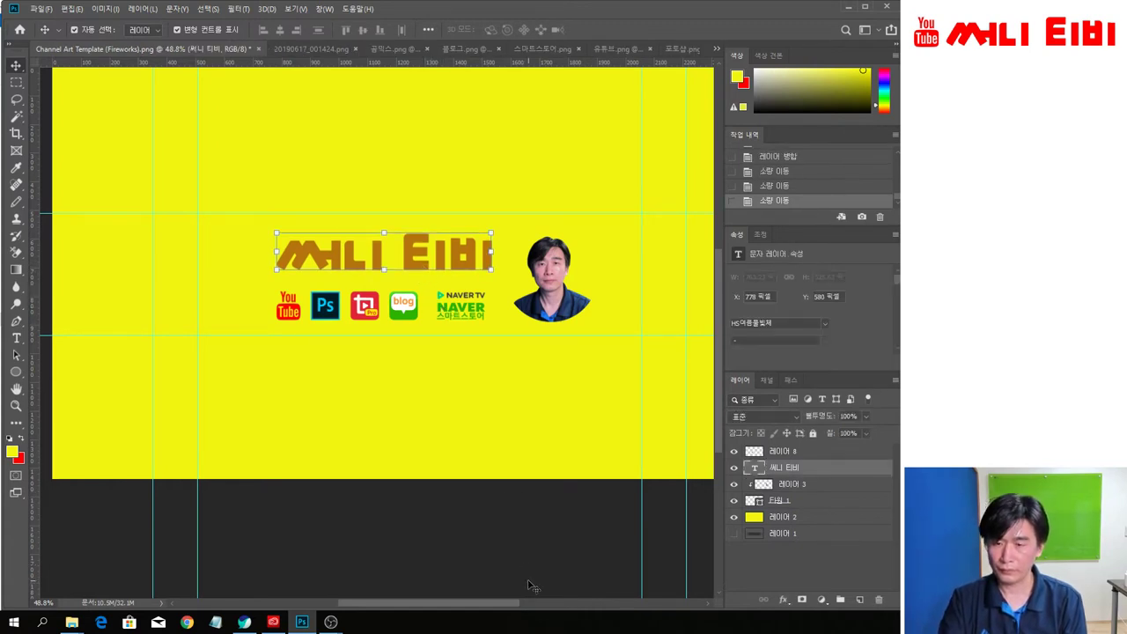
Step: Nudge the title "써니 티비" to X 772, Y 584 px and the icon row beneath it up to about Y 779 px
{"action": "left_click", "coordinate": [508, 526]}
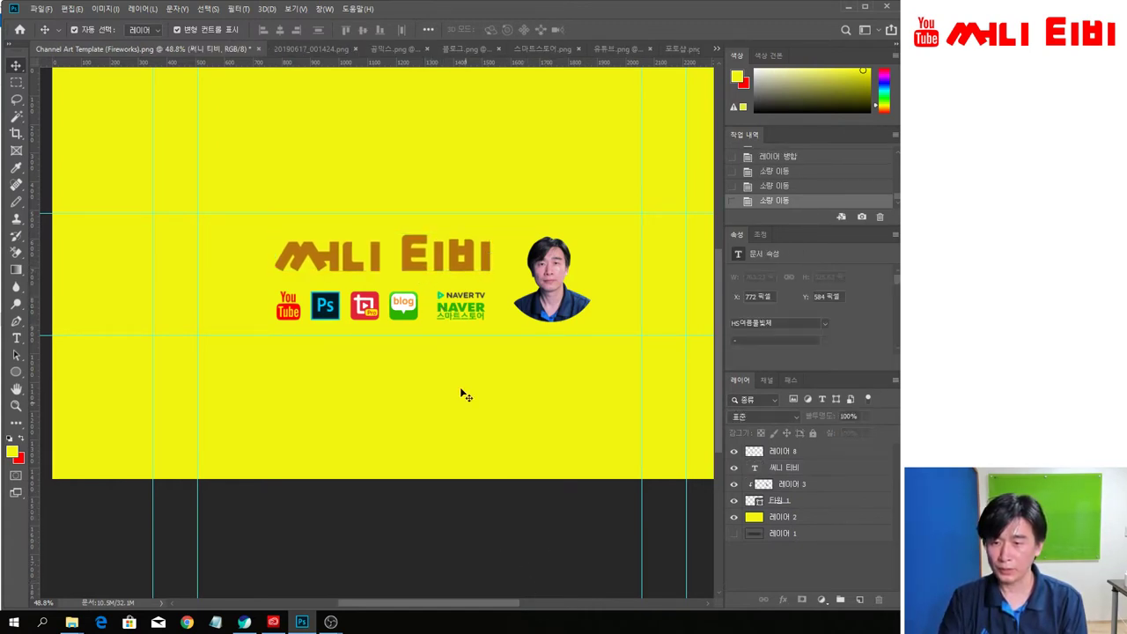
{"action": "left_click", "coordinate": [434, 327]}
{"action": "key", "text": "Up"}
{"action": "left_click", "coordinate": [511, 582]}
{"action": "left_click", "coordinate": [458, 303]}
{"action": "left_click", "coordinate": [458, 314]}
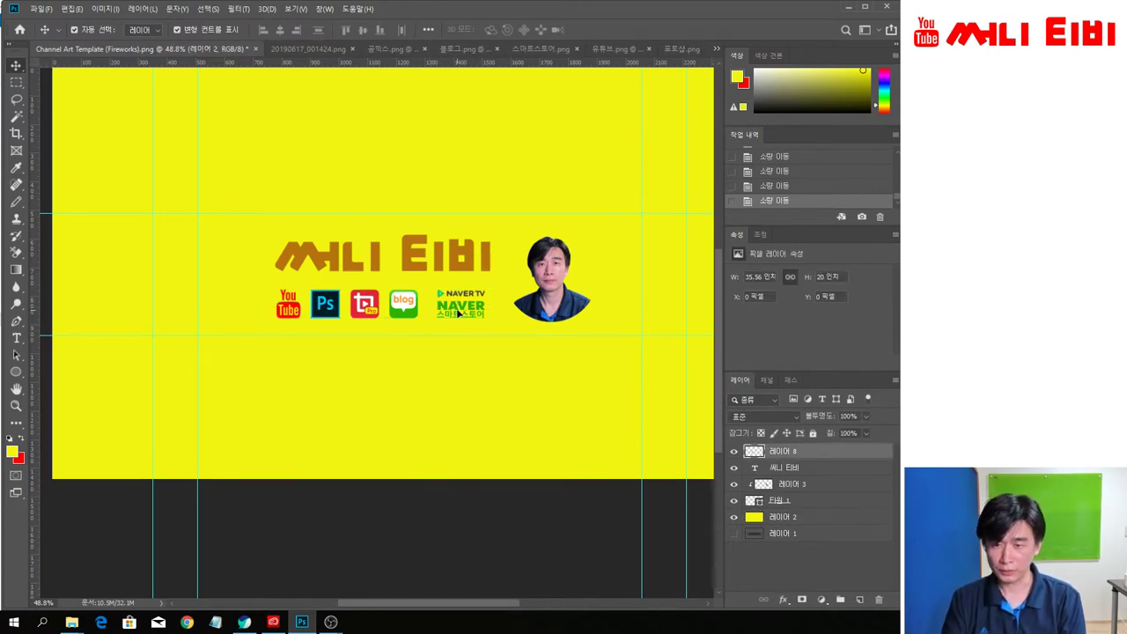
{"action": "left_click", "coordinate": [417, 266]}
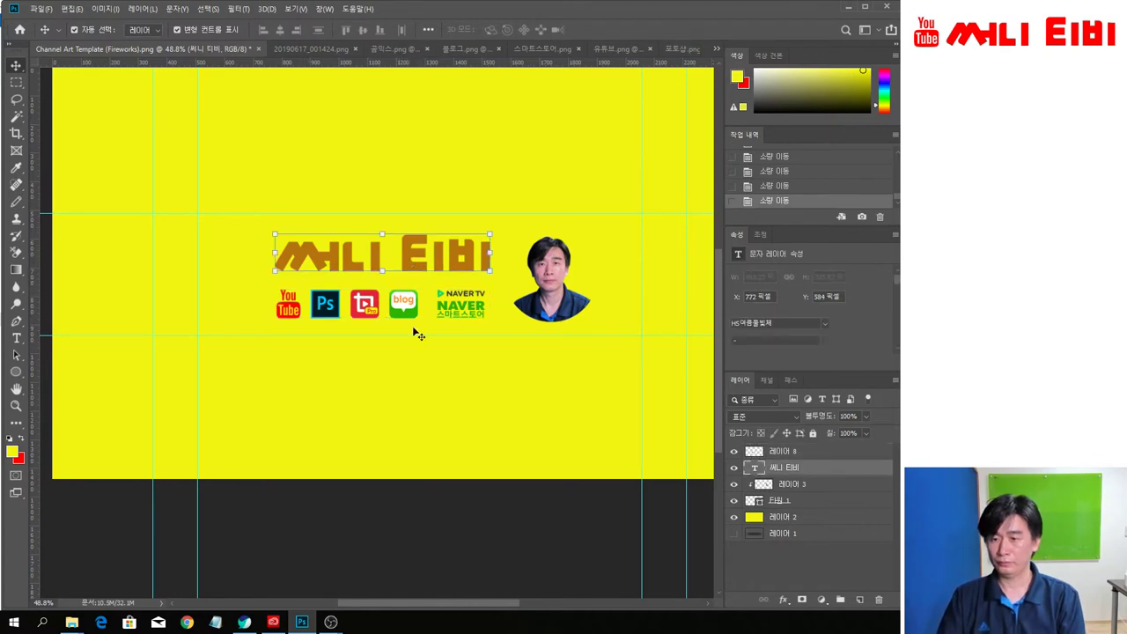
{"action": "left_click", "coordinate": [456, 314]}
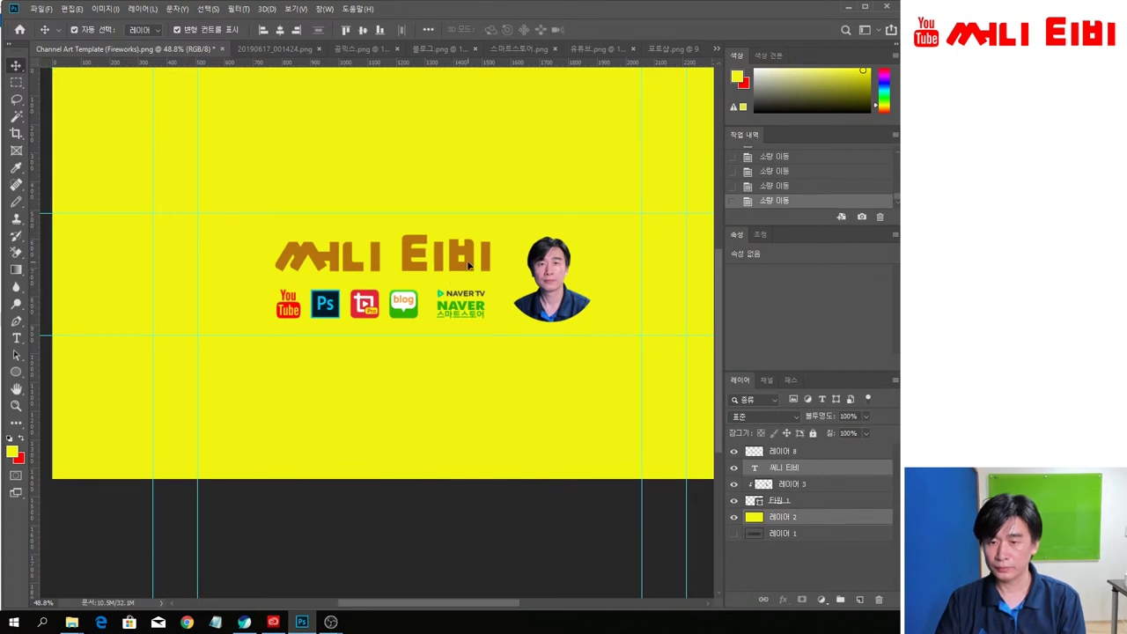
{"action": "left_click", "coordinate": [465, 269]}
{"action": "left_click", "coordinate": [465, 320]}
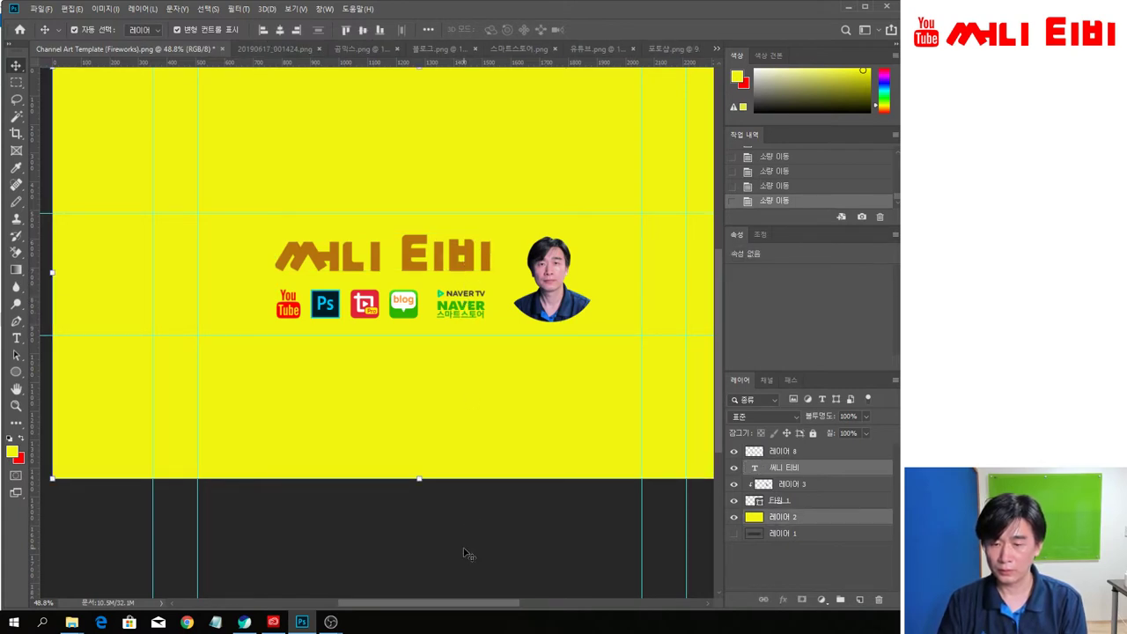
{"action": "left_click", "coordinate": [466, 553]}
Step: Nudge the title "써니 티비" left, away from the portrait, to about X 688, Y 584 px
{"action": "left_click", "coordinate": [460, 270]}
{"action": "key", "text": "Left"}
{"action": "key", "text": "Left"}
{"action": "key", "text": "Left"}
{"action": "key", "text": "Left"}
{"action": "key", "text": "Left"}
{"action": "key", "text": "Left"}
{"action": "key", "text": "Left"}
{"action": "key", "text": "Left"}
{"action": "key", "text": "Left"}
{"action": "key", "text": "Left"}
{"action": "key", "text": "Left"}
{"action": "key", "text": "Left"}
{"action": "key", "text": "Left"}
{"action": "key", "text": "Left"}
{"action": "key", "text": "Left"}
{"action": "key", "text": "Left"}
{"action": "key", "text": "Left"}
{"action": "key", "text": "Left"}
{"action": "key", "text": "Left"}
{"action": "key", "text": "Left"}
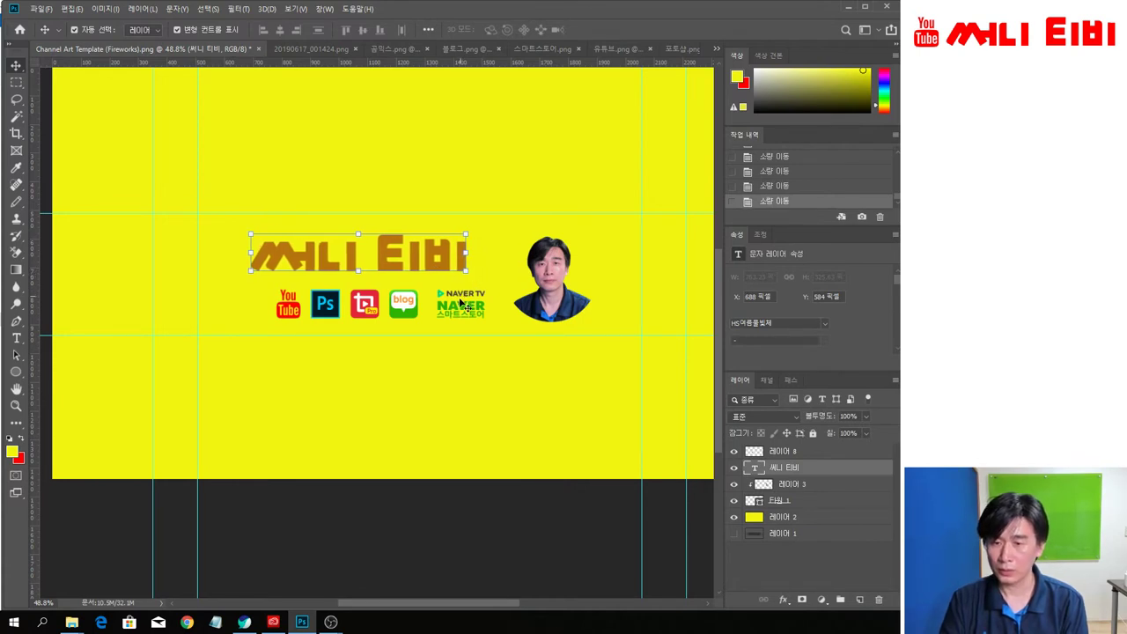
Step: Nudge the merged icon row left to about X 699, Y 779 px beneath the title and deselect it
{"action": "left_click", "coordinate": [459, 307]}
{"action": "key", "text": "Left"}
{"action": "key", "text": "Left"}
{"action": "key", "text": "Left"}
{"action": "key", "text": "Left"}
{"action": "key", "text": "Left"}
{"action": "key", "text": "Left"}
{"action": "key", "text": "Left"}
{"action": "key", "text": "Left"}
{"action": "key", "text": "Left"}
{"action": "key", "text": "Left"}
{"action": "key", "text": "Left"}
{"action": "key", "text": "Left"}
{"action": "key", "text": "Left"}
{"action": "key", "text": "Left"}
{"action": "key", "text": "Left"}
{"action": "key", "text": "Left"}
{"action": "key", "text": "Left"}
{"action": "key", "text": "Left"}
{"action": "key", "text": "Left"}
{"action": "key", "text": "Left"}
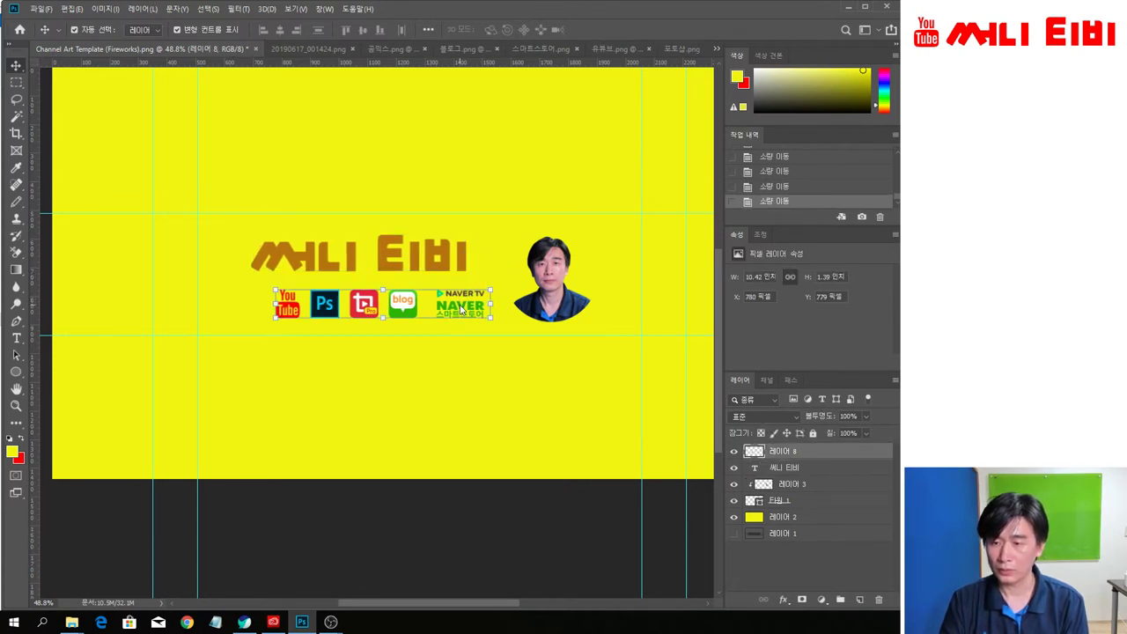
{"action": "key", "text": "Left"}
{"action": "key", "text": "Left"}
{"action": "key", "text": "Left"}
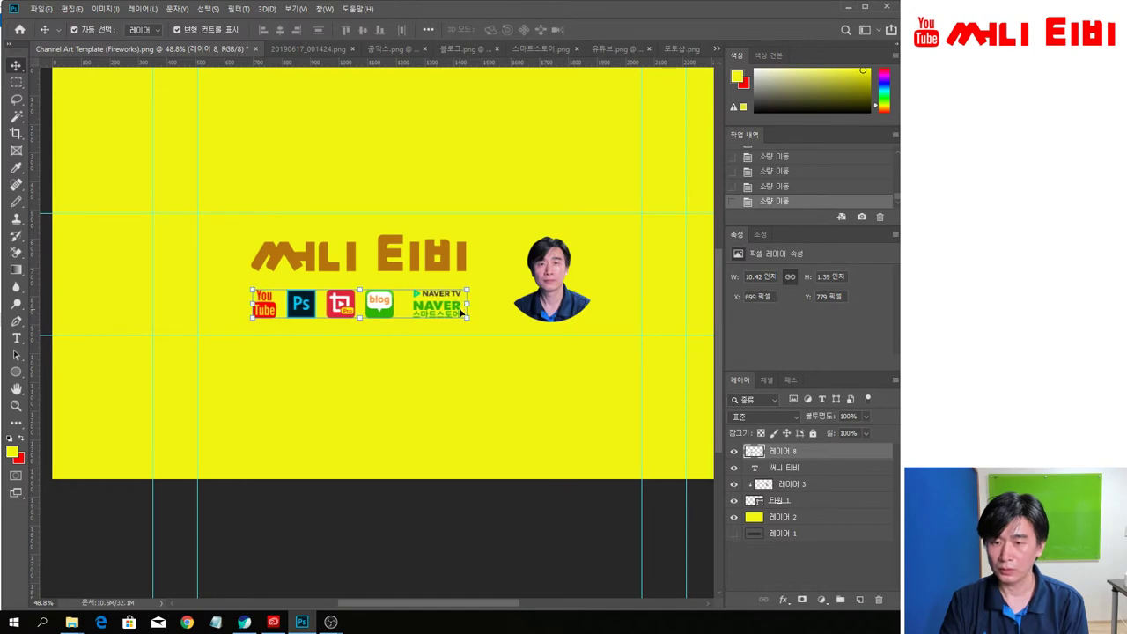
{"action": "left_click", "coordinate": [412, 581]}
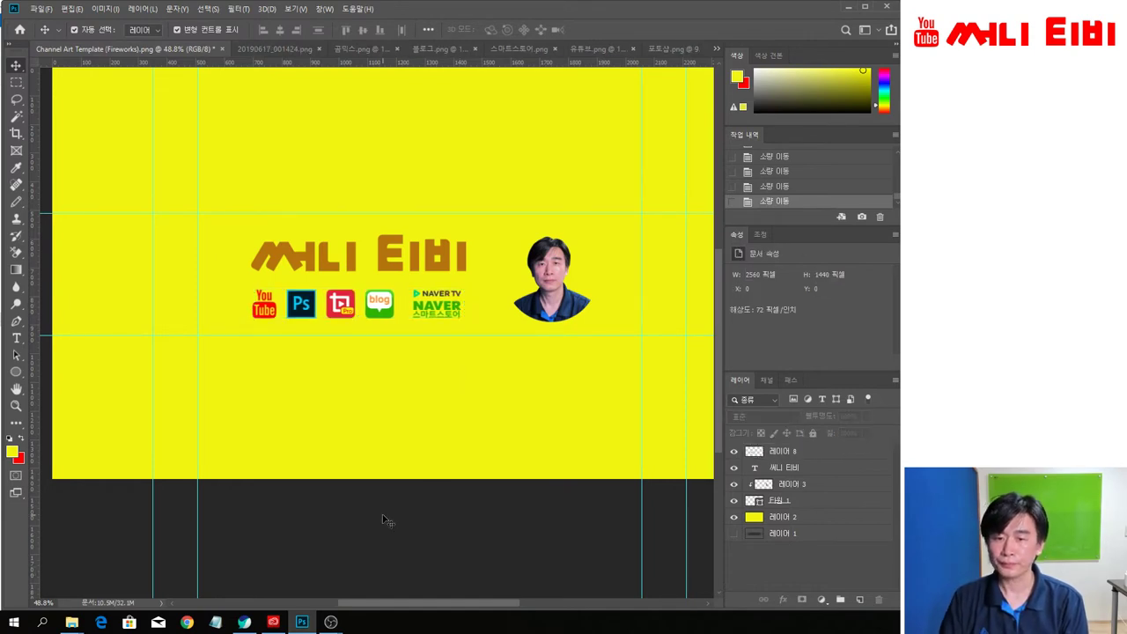
Step: Draw a circle about 2736 px in diameter at about X -681, Y 140 px, extending past the canvas's lower-left edges
{"action": "key", "text": "ctrl+0"}
{"action": "scroll", "coordinate": [384, 535], "scroll_direction": "down", "scroll_amount": 2}
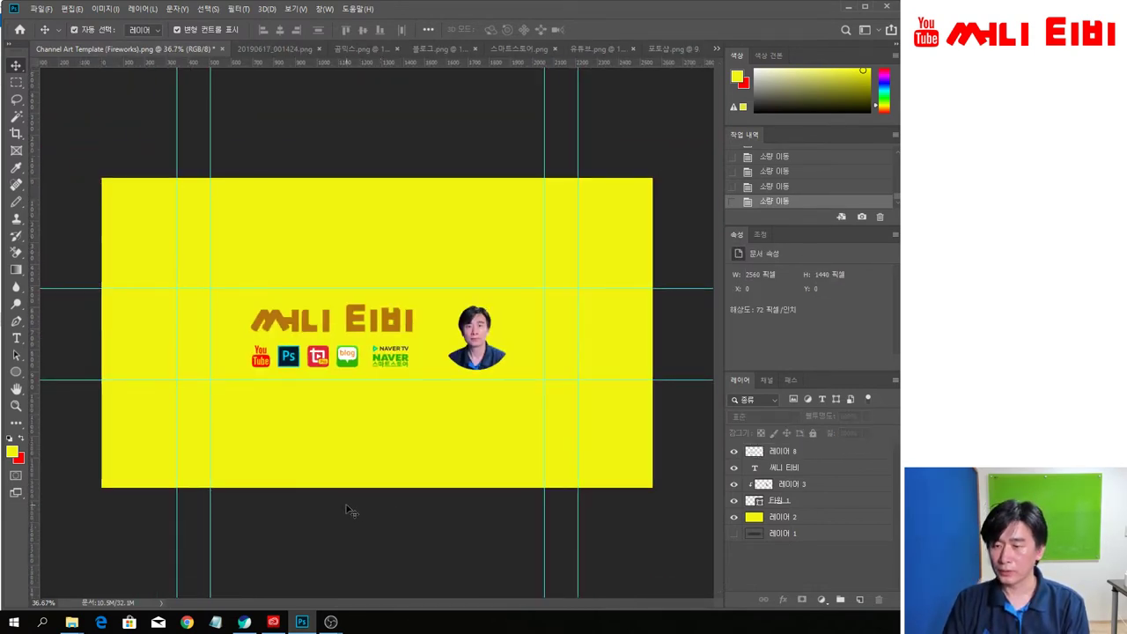
{"action": "scroll", "coordinate": [352, 510], "scroll_direction": "down", "scroll_amount": 2}
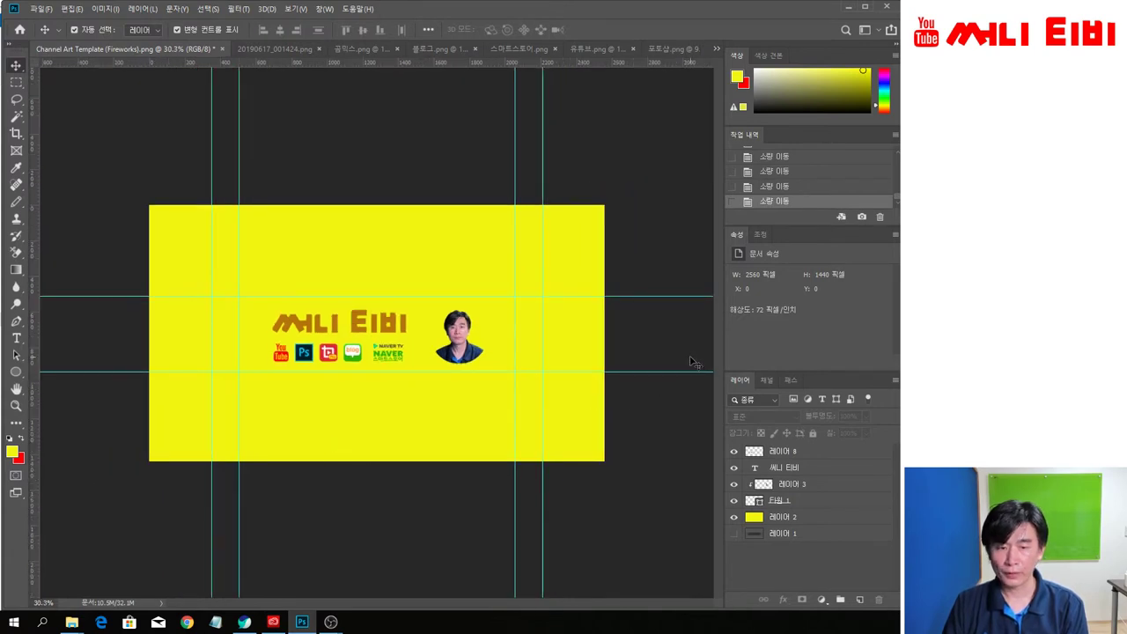
{"action": "scroll", "coordinate": [332, 408], "scroll_direction": "down", "scroll_amount": 1}
{"action": "scroll", "coordinate": [332, 409], "scroll_direction": "up", "scroll_amount": 4}
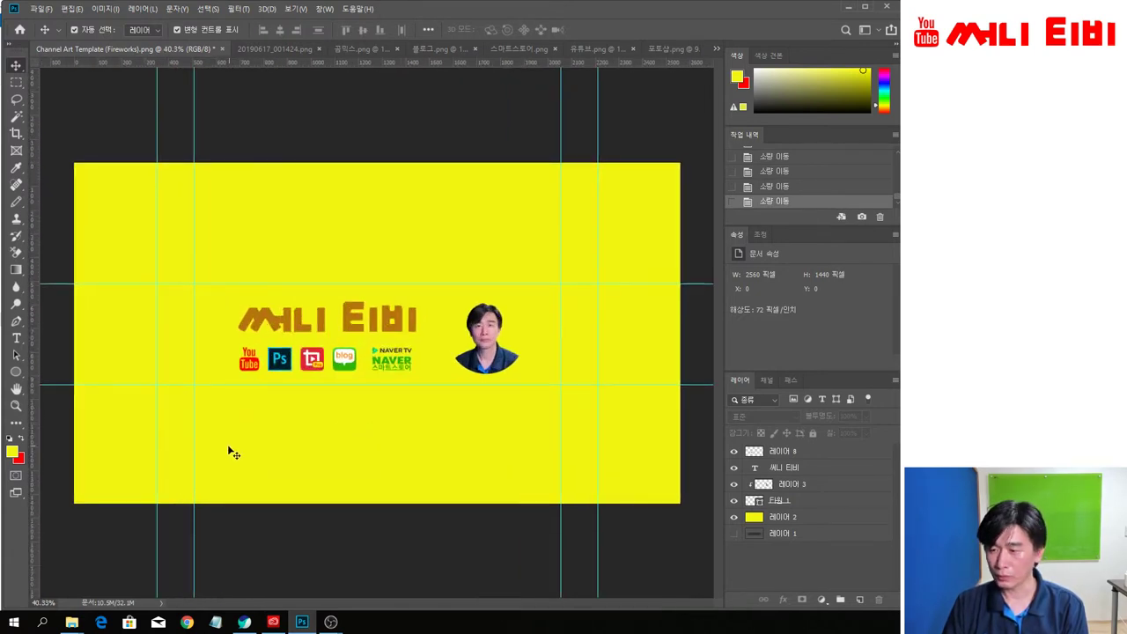
{"action": "scroll", "coordinate": [230, 453], "scroll_direction": "down", "scroll_amount": 1}
{"action": "scroll", "coordinate": [277, 516], "scroll_direction": "down", "scroll_amount": 1}
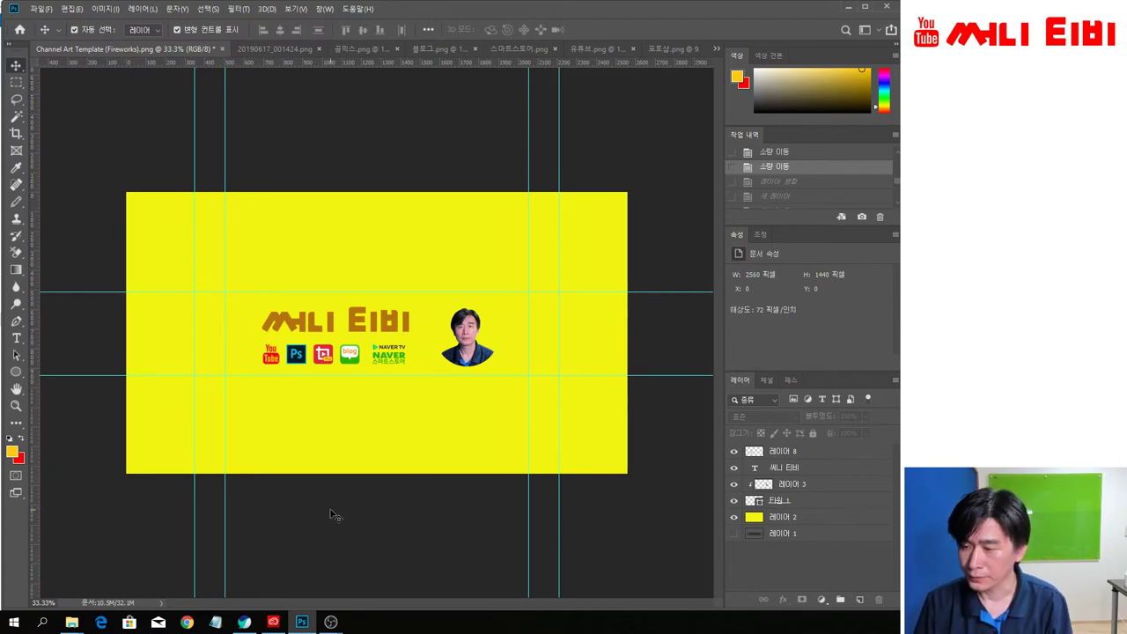
{"action": "scroll", "coordinate": [319, 483], "scroll_direction": "down", "scroll_amount": 3}
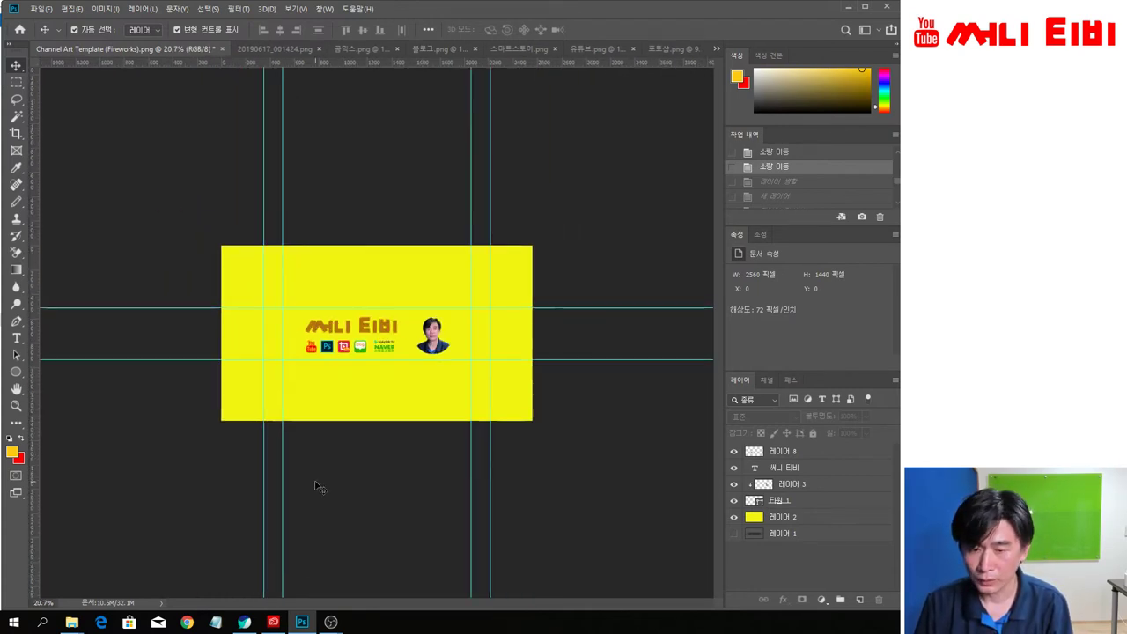
{"action": "left_click", "coordinate": [16, 372]}
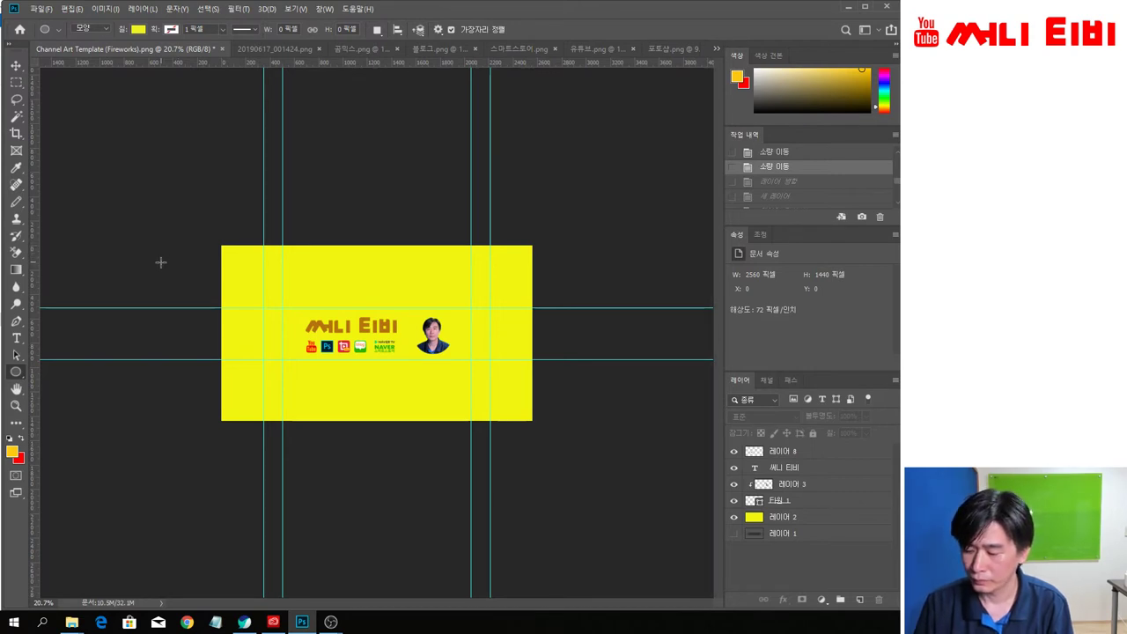
{"action": "left_click_drag", "start_coordinate": [138, 262], "coordinate": [604, 596]}
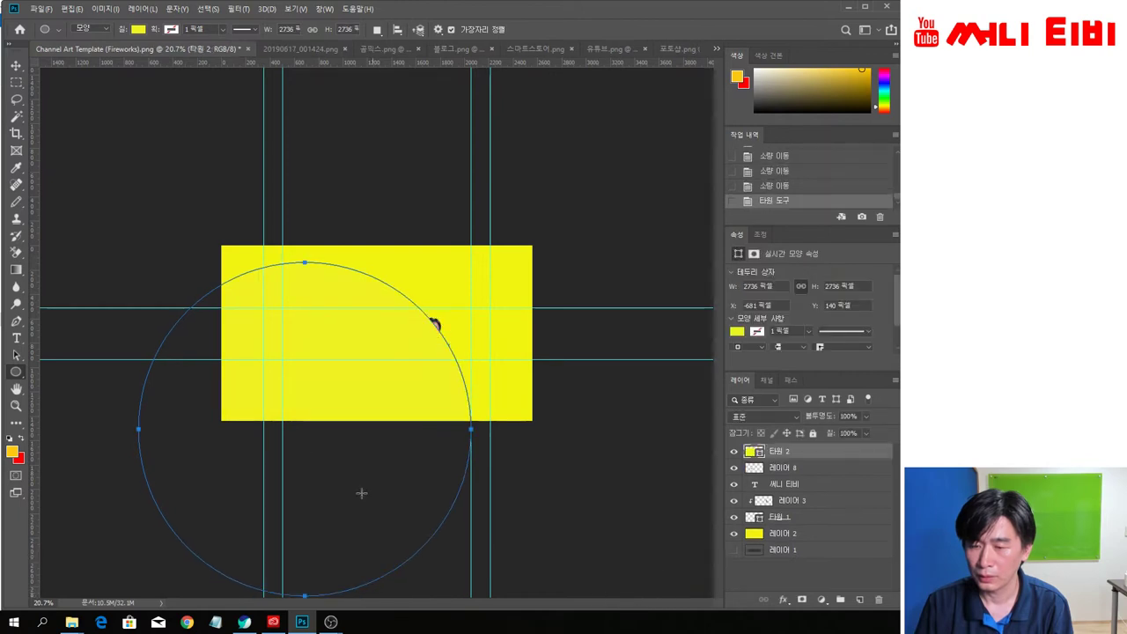
{"action": "left_click", "coordinate": [16, 66]}
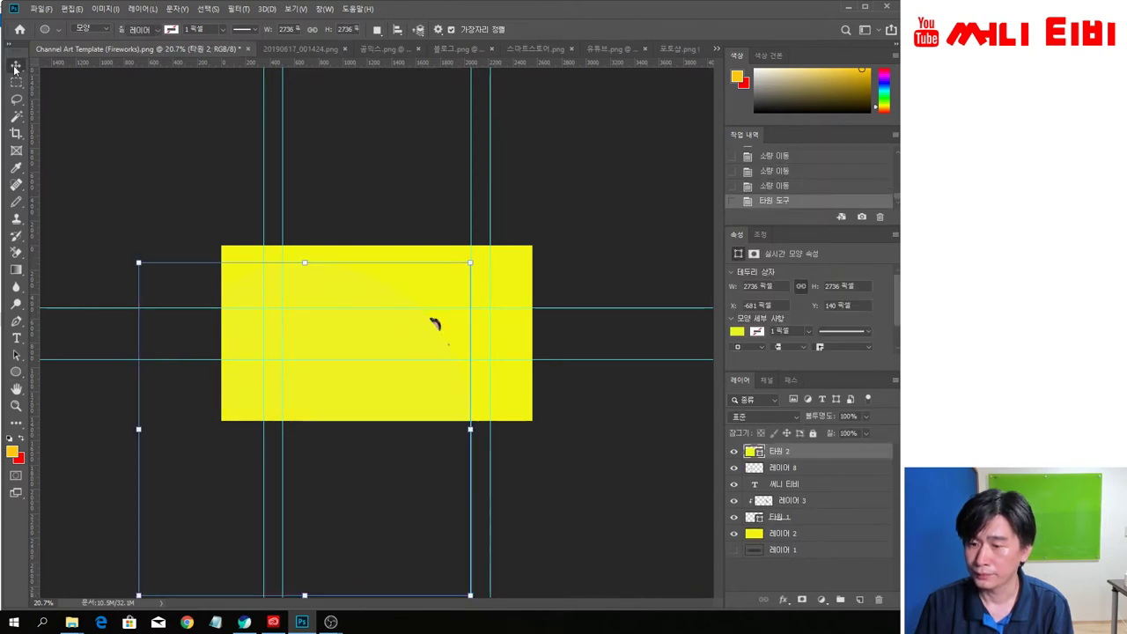
{"action": "left_click", "coordinate": [451, 540]}
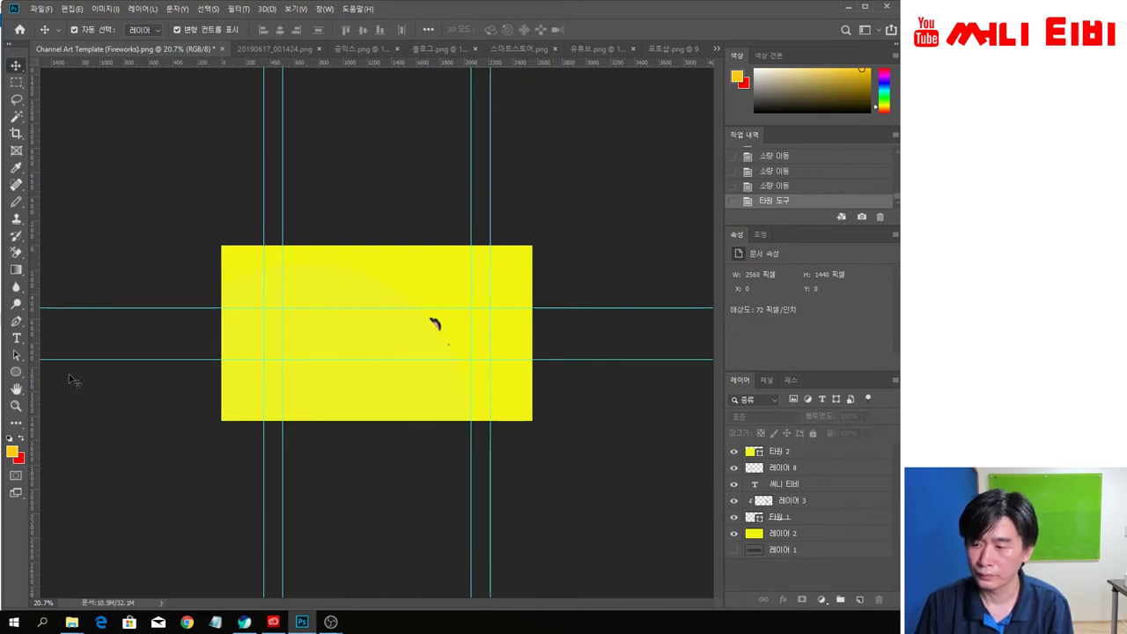
Step: Set the foreground to a slightly darker orange-yellow and fill the large circle with it
{"action": "left_click", "coordinate": [11, 451]}
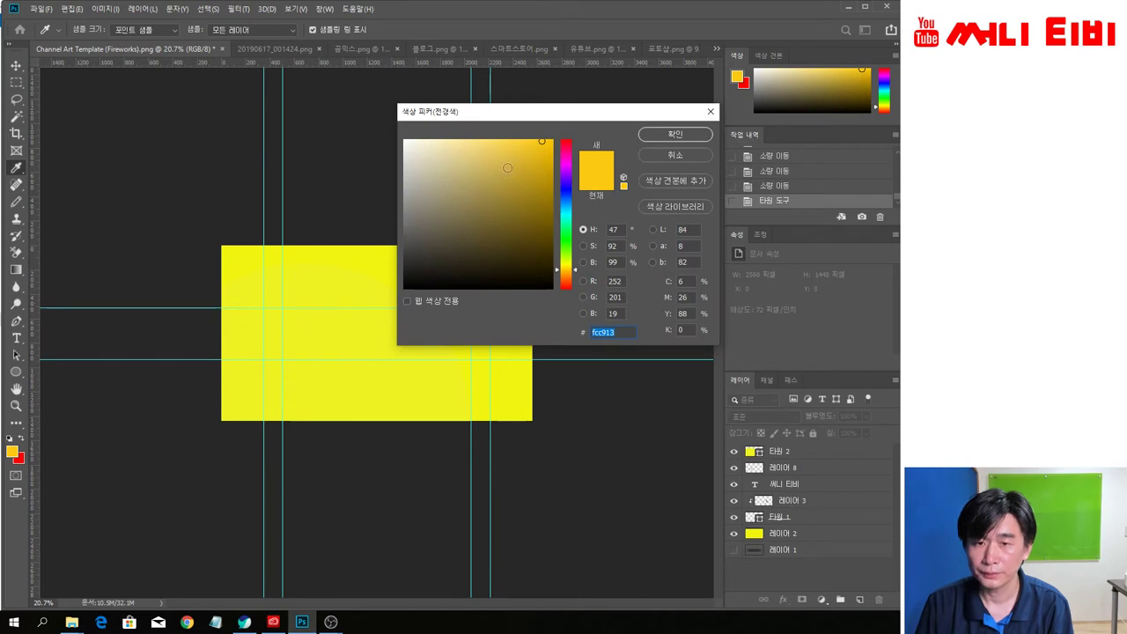
{"action": "left_click", "coordinate": [539, 151]}
{"action": "left_click", "coordinate": [673, 133]}
{"action": "key", "text": "v"}
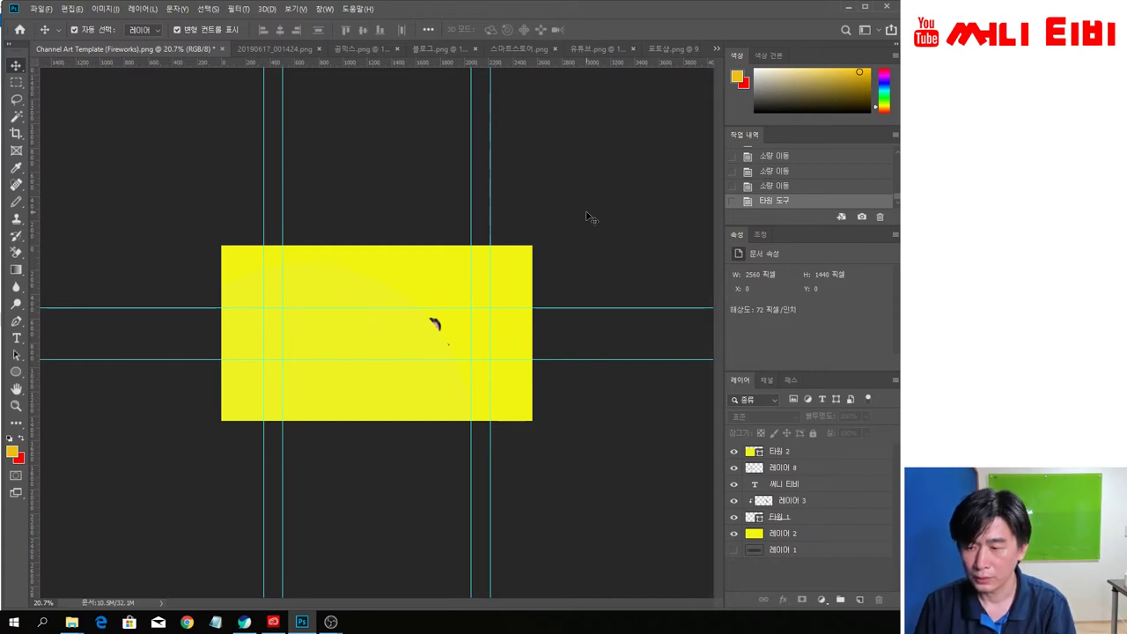
{"action": "left_click", "coordinate": [779, 453]}
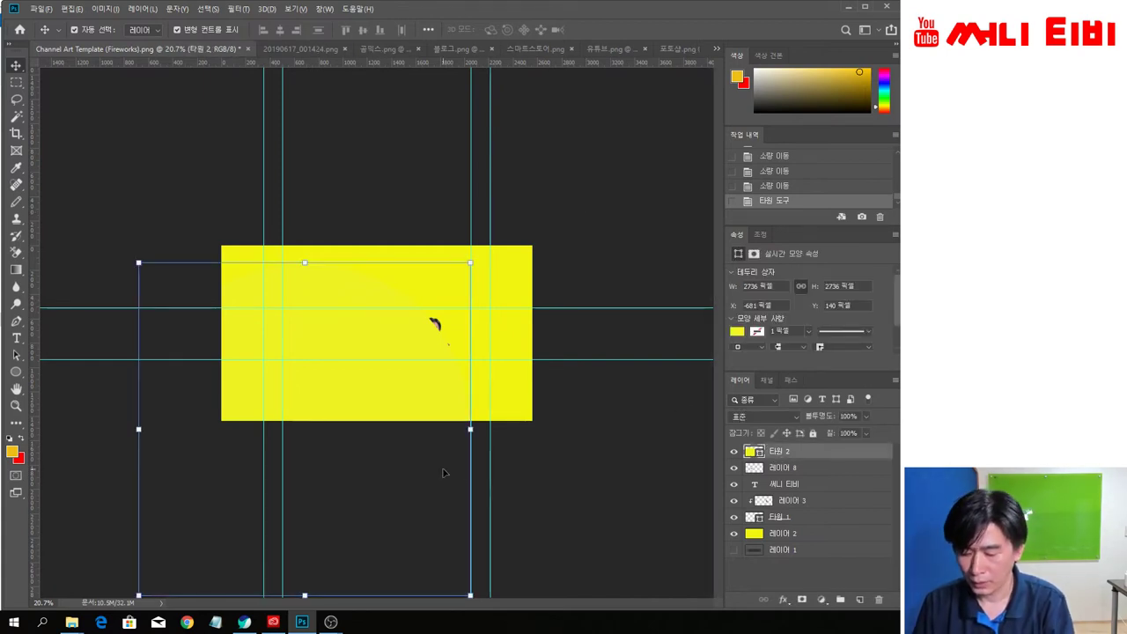
{"action": "key", "text": "alt+BackSpace"}
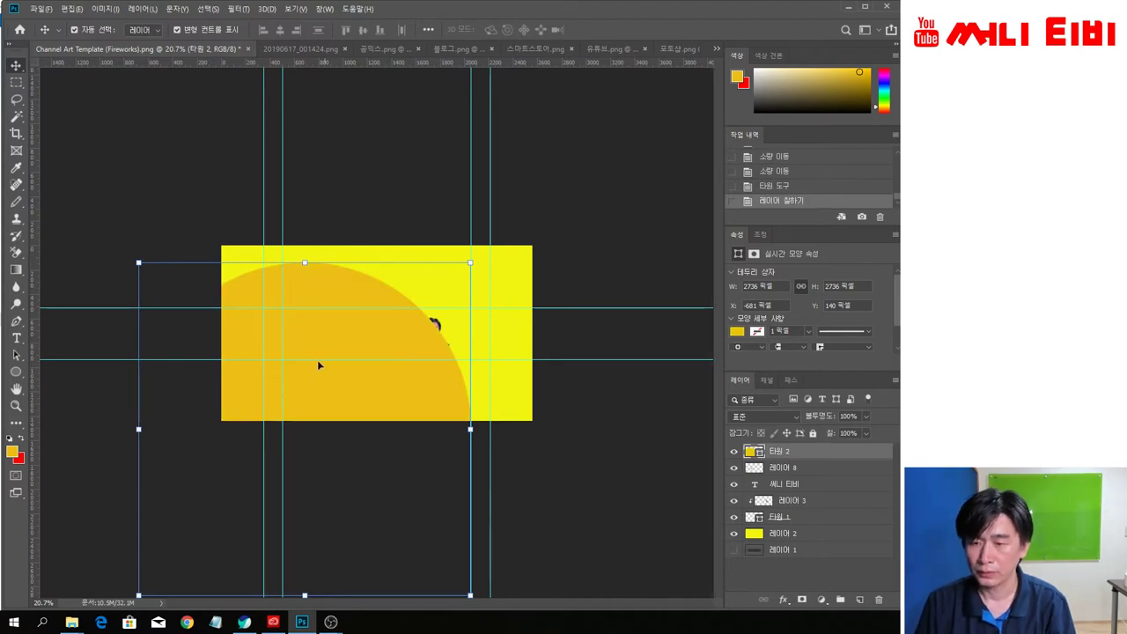
{"action": "left_click", "coordinate": [519, 480]}
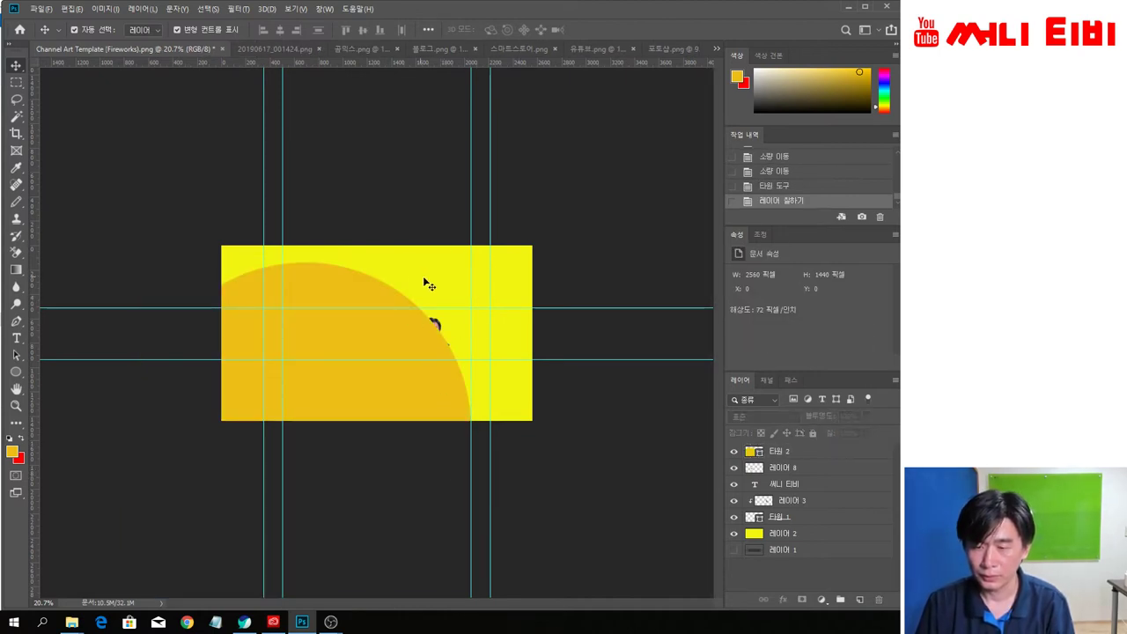
Step: Move the large circle's layer directly above the yellow background, behind the title, icons and portrait
{"action": "left_click_drag", "start_coordinate": [781, 453], "coordinate": [790, 531]}
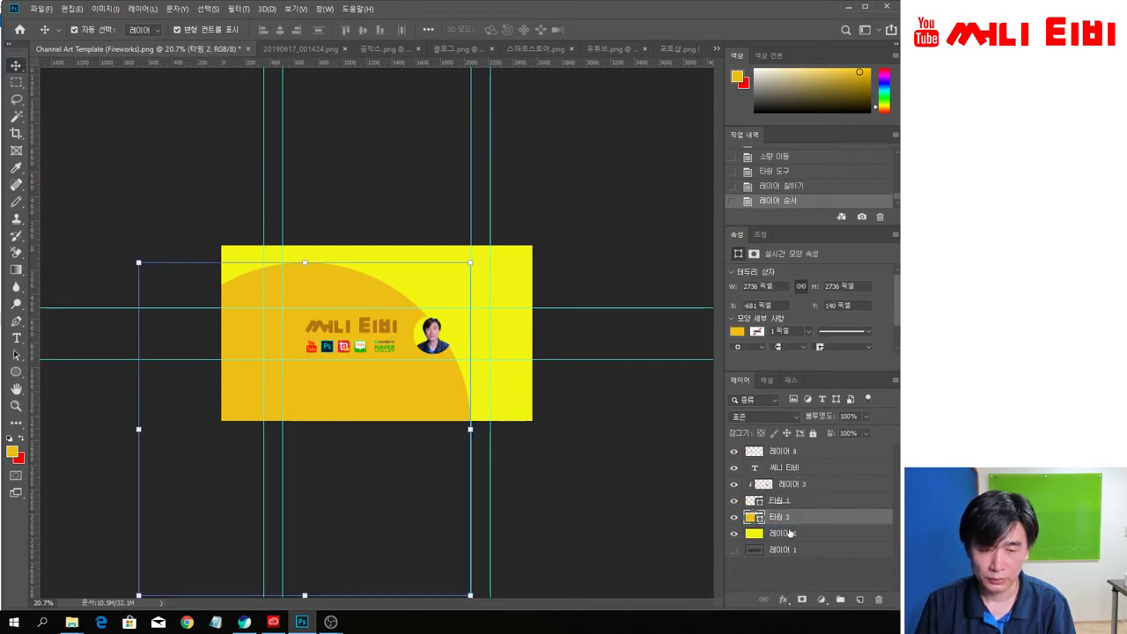
{"action": "left_click", "coordinate": [569, 499]}
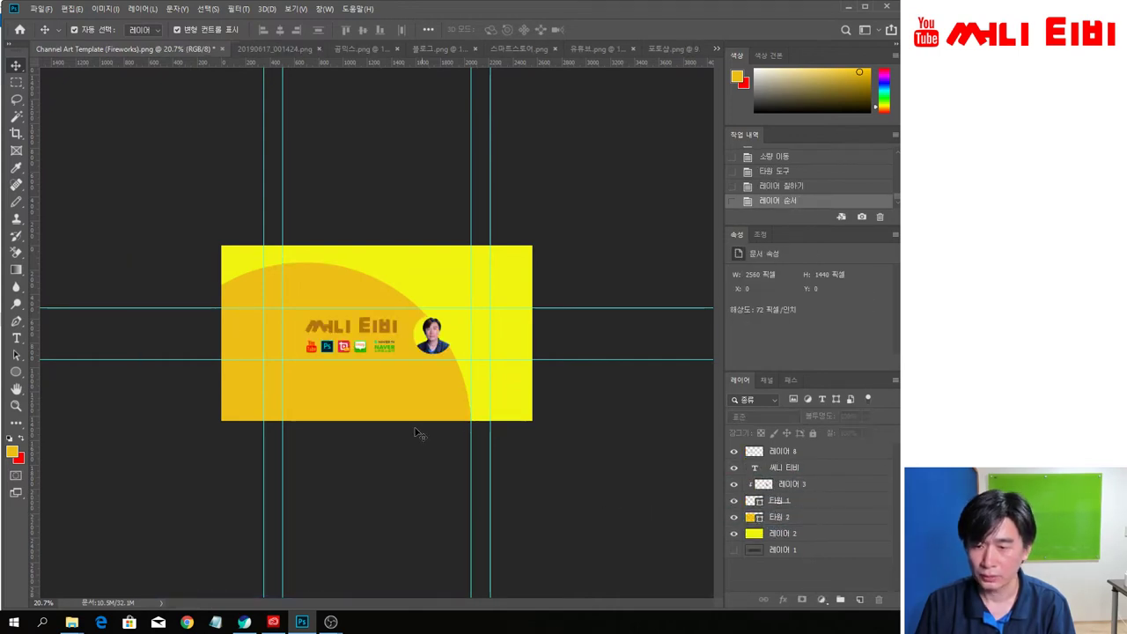
{"action": "scroll", "coordinate": [401, 426], "scroll_direction": "up", "scroll_amount": 4}
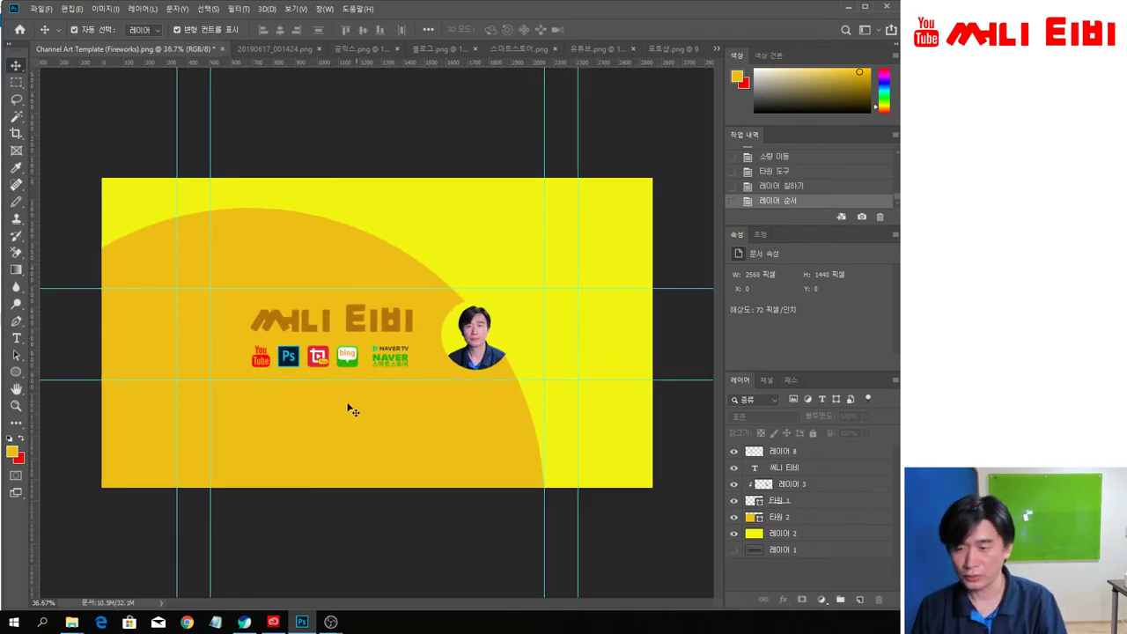
{"action": "left_click", "coordinate": [15, 371]}
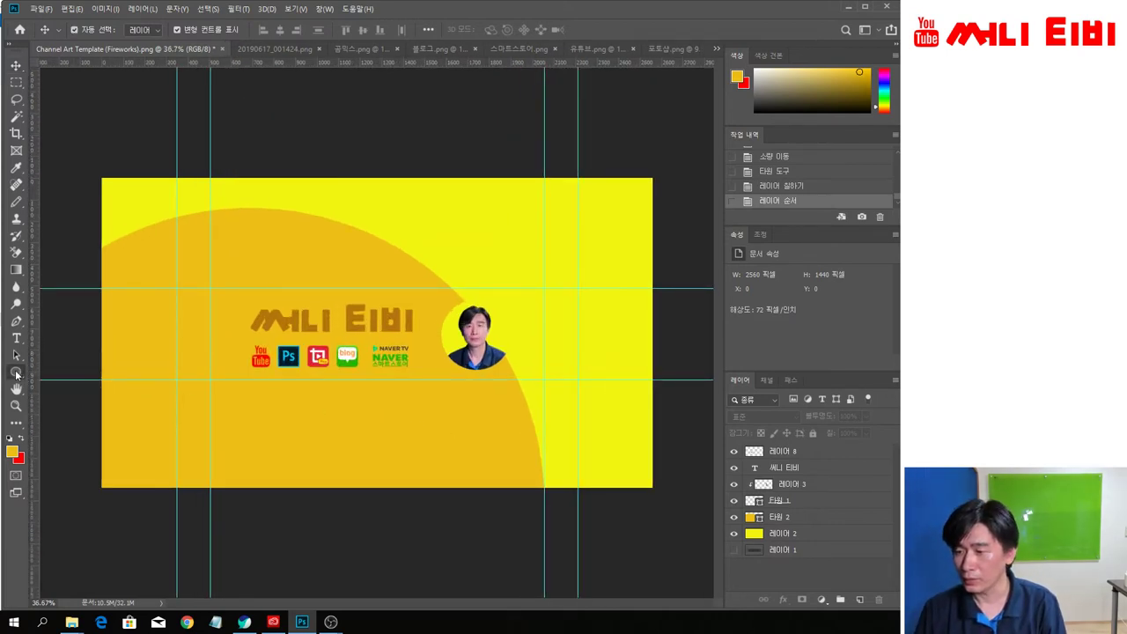
{"action": "left_click_drag", "start_coordinate": [61, 280], "coordinate": [365, 583]}
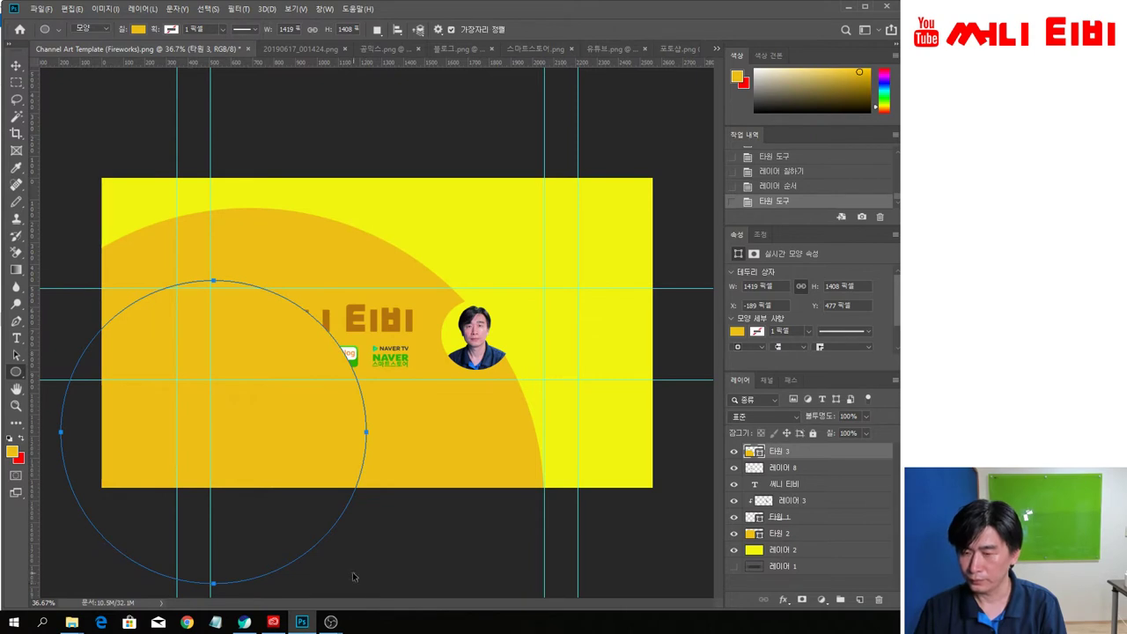
{"action": "key", "text": "ctrl+z"}
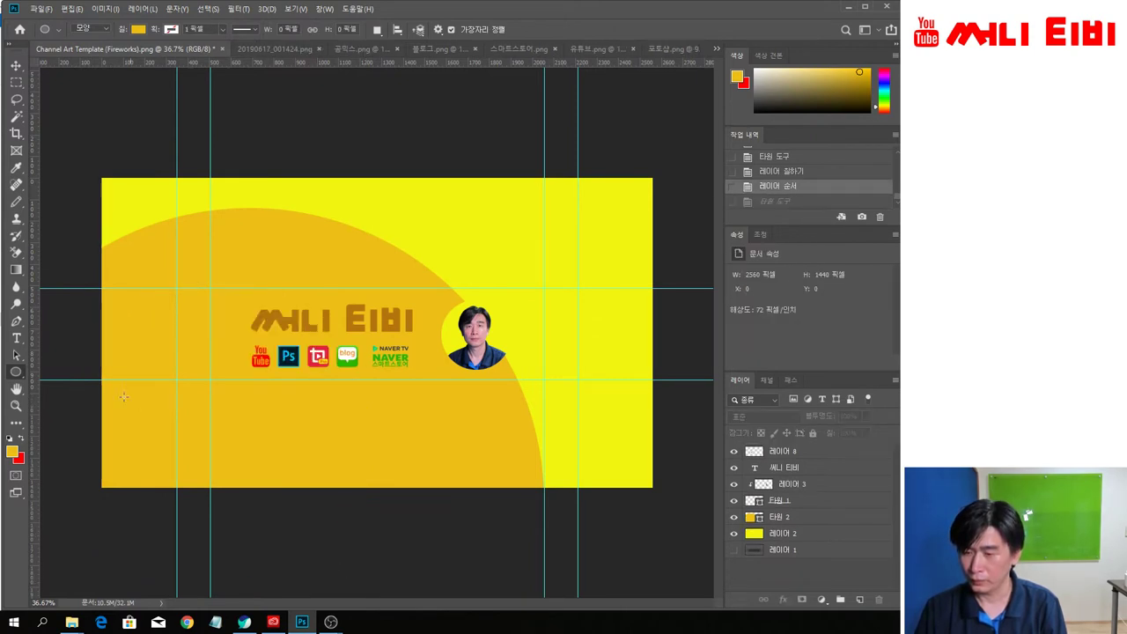
Step: Draw a circle about 1113 px in diameter at about X -218, Y 573 px, plus a same-size circle below the canvas
{"action": "left_click_drag", "start_coordinate": [53, 301], "coordinate": [333, 541]}
{"action": "left_click", "coordinate": [333, 541]}
{"action": "left_click", "coordinate": [534, 234]}
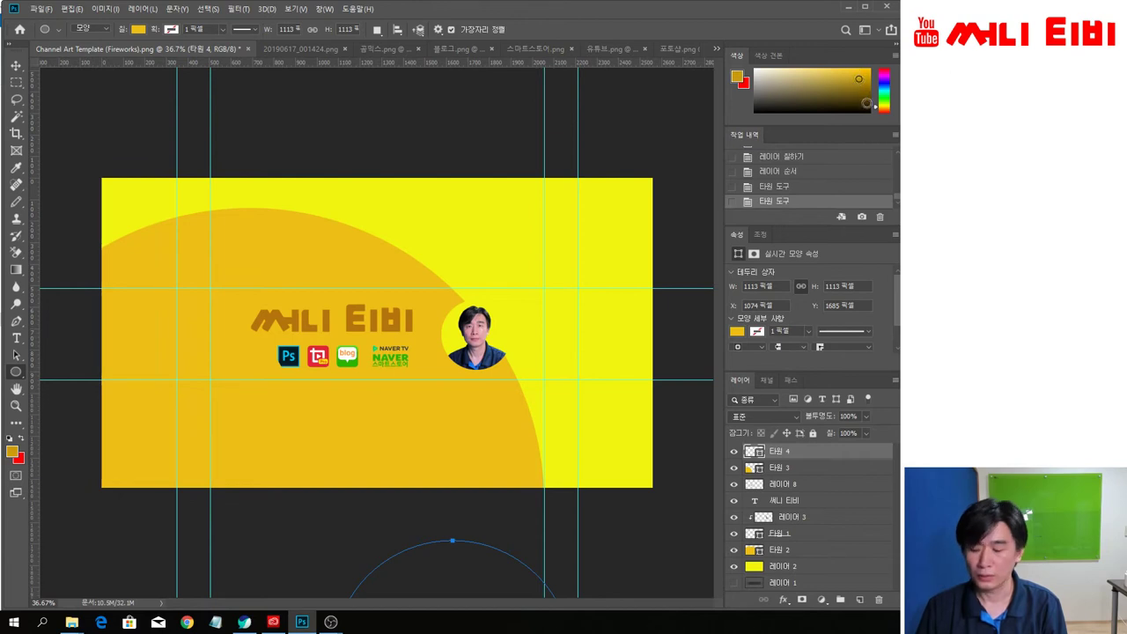
{"action": "left_click_drag", "start_coordinate": [867, 103], "coordinate": [872, 107]}
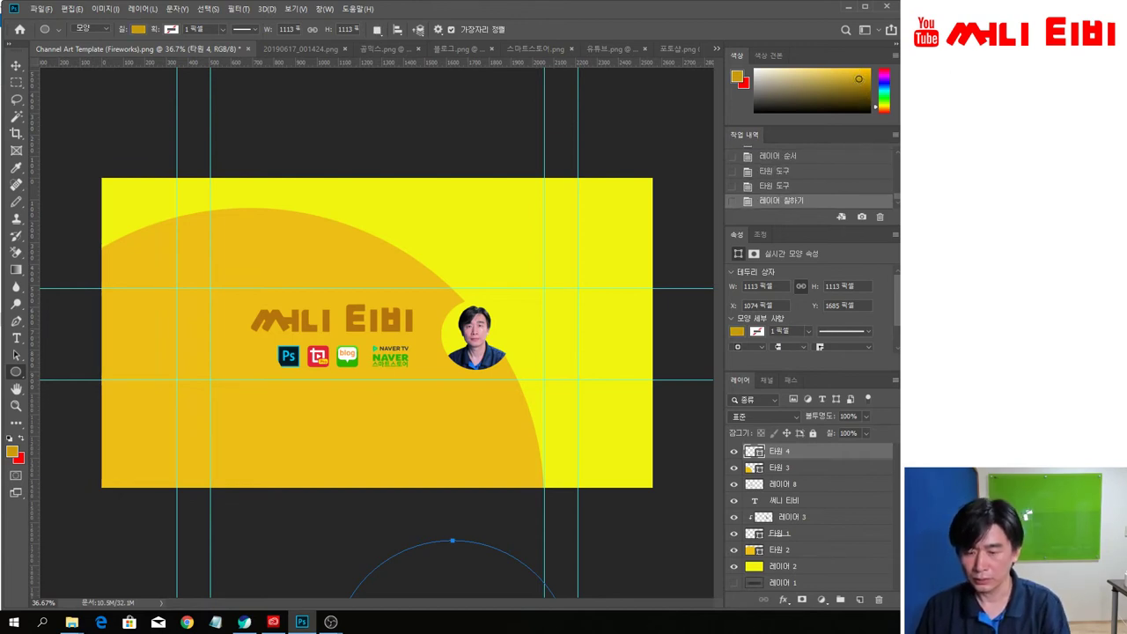
{"action": "left_click", "coordinate": [17, 69]}
{"action": "left_click_drag", "start_coordinate": [423, 561], "coordinate": [361, 511]}
{"action": "key", "text": "ctrl+z"}
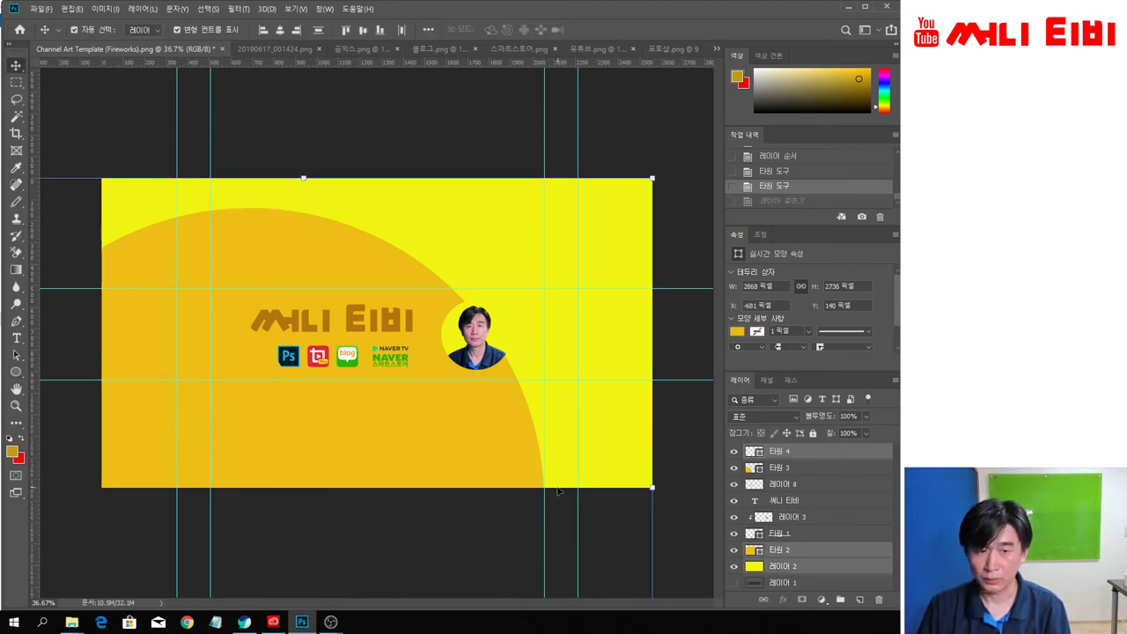
Step: Fill the 1113 px circle in the canvas's lower-left area with the darker mustard foreground color
{"action": "scroll", "coordinate": [557, 491], "scroll_direction": "down", "scroll_amount": 2}
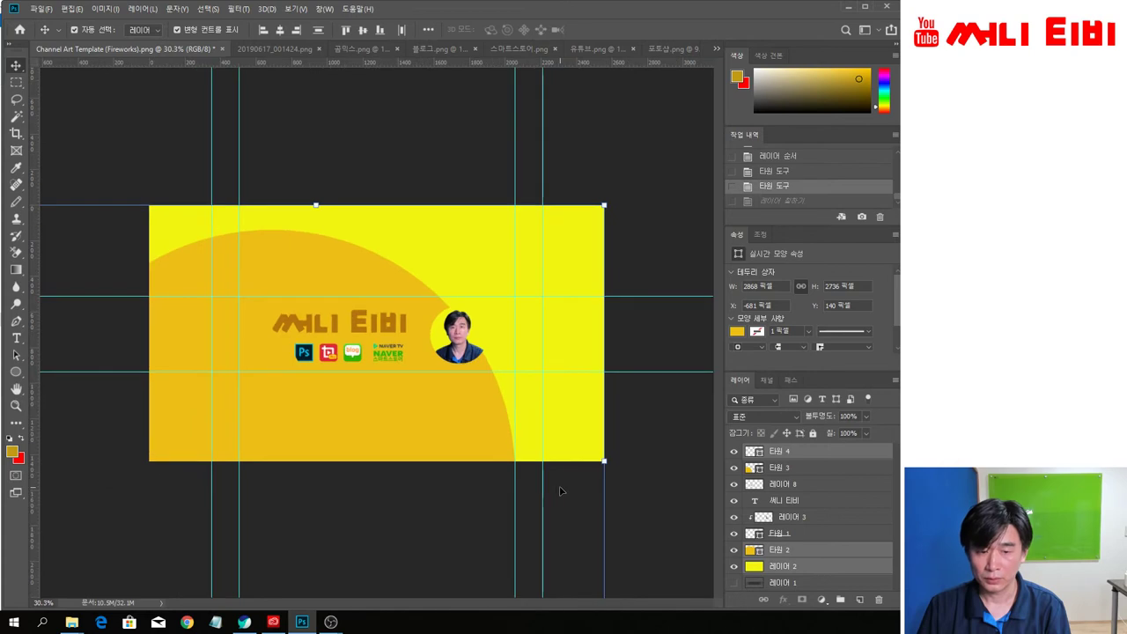
{"action": "left_click", "coordinate": [775, 470]}
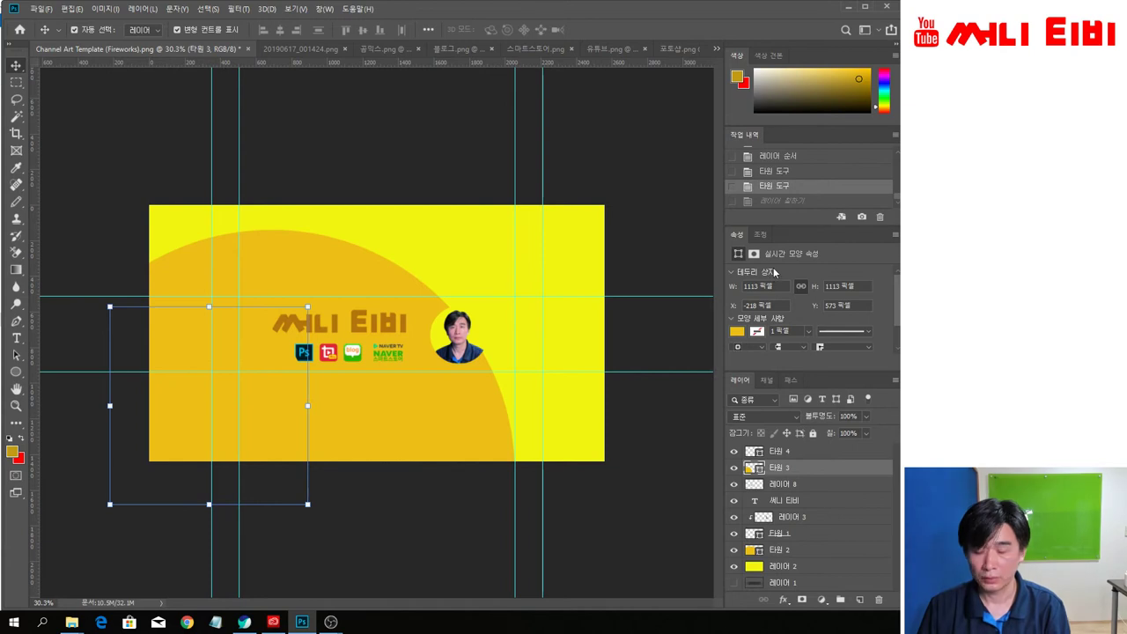
{"action": "key", "text": "ctrl+shift+z"}
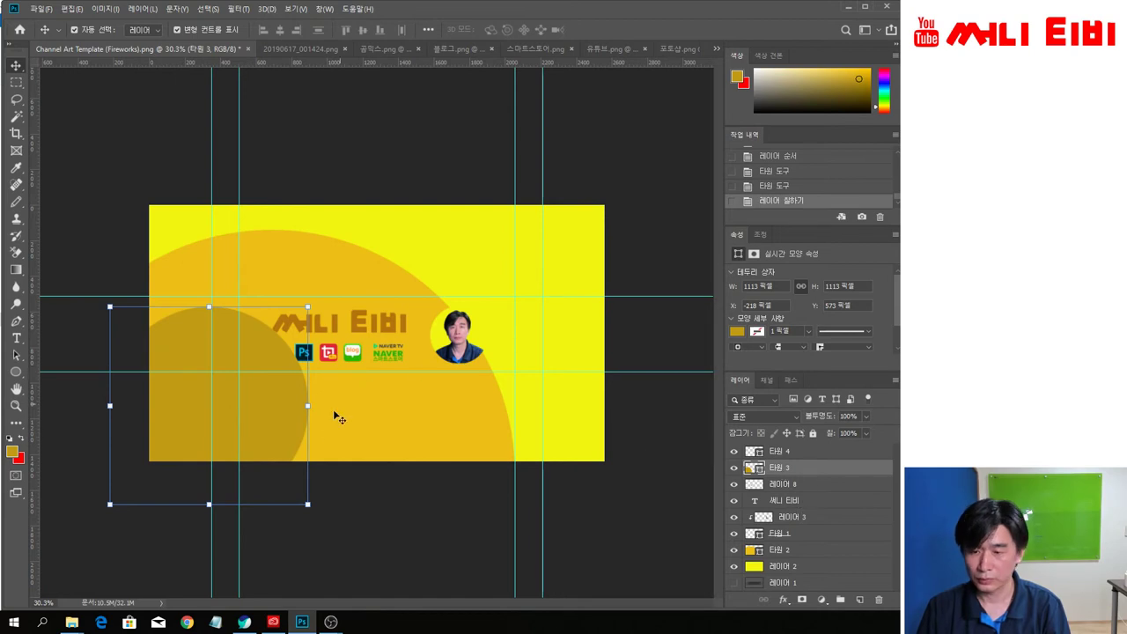
Step: Enlarge the mustard circle to about 1553 px in diameter and move its layer directly above the large orange-yellow circle
{"action": "left_click_drag", "start_coordinate": [308, 506], "coordinate": [518, 597]}
{"action": "key", "text": "ctrl+z"}
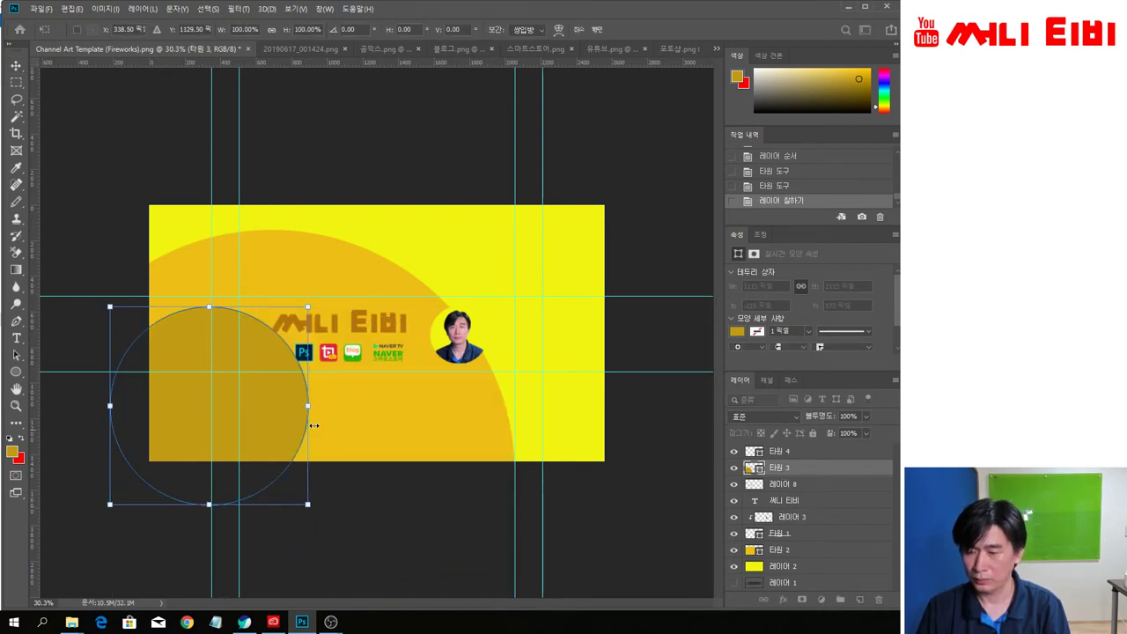
{"action": "left_click_drag", "start_coordinate": [305, 307], "coordinate": [424, 264]}
{"action": "left_click_drag", "start_coordinate": [240, 418], "coordinate": [259, 471]}
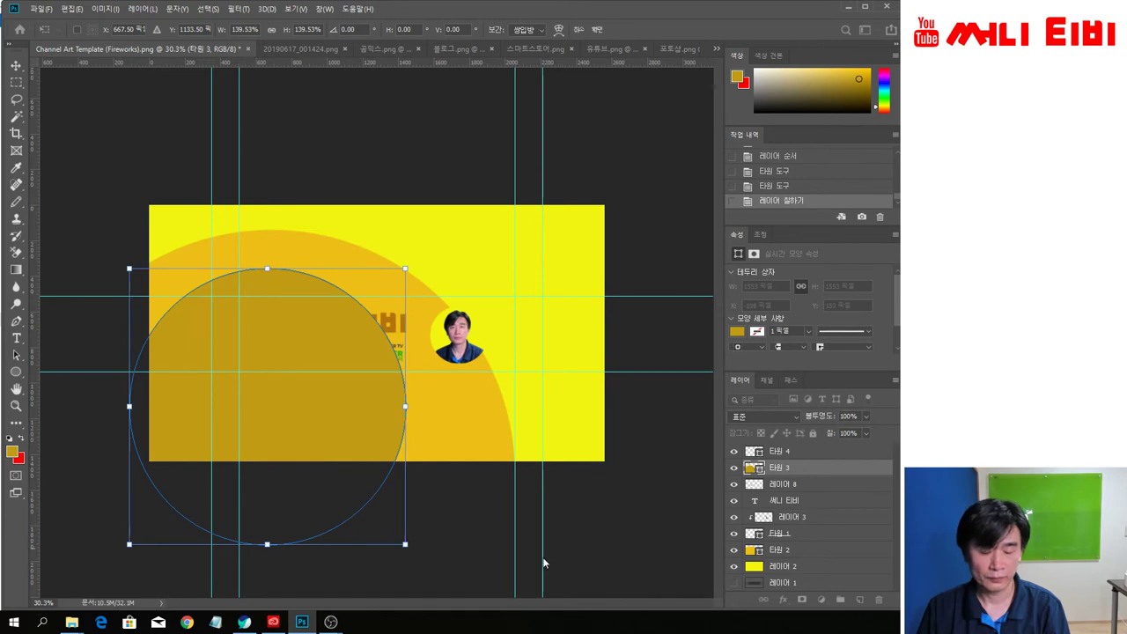
{"action": "left_click_drag", "start_coordinate": [764, 469], "coordinate": [772, 547]}
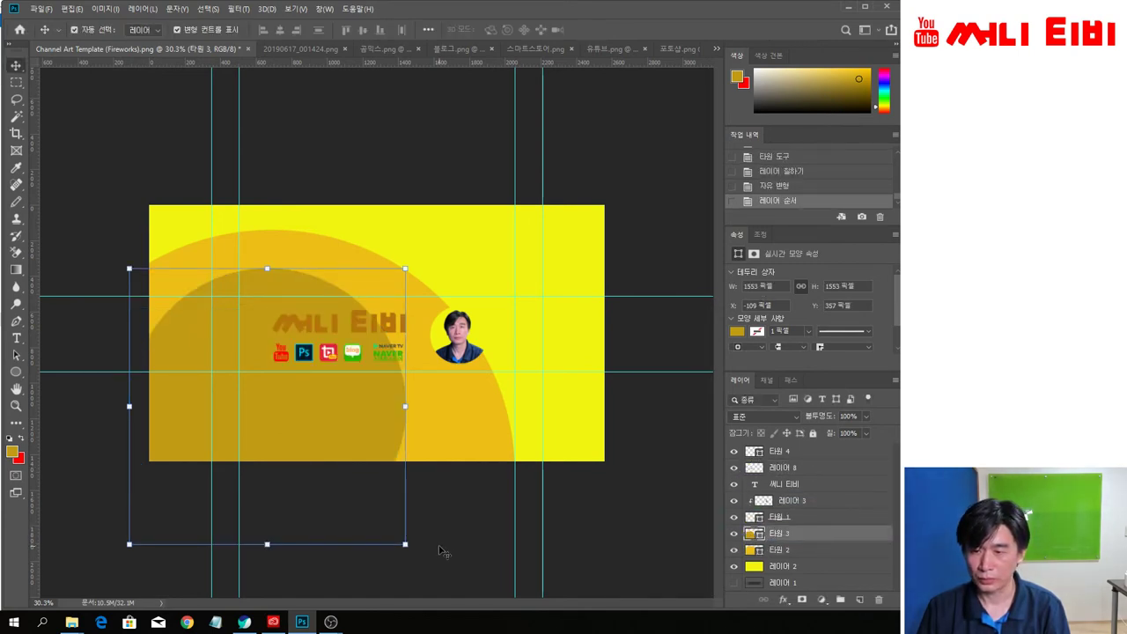
Step: Try to enlarge the mustard circle to about 1955 by 1813 px, and undo the transform
{"action": "left_click_drag", "start_coordinate": [405, 545], "coordinate": [476, 591]}
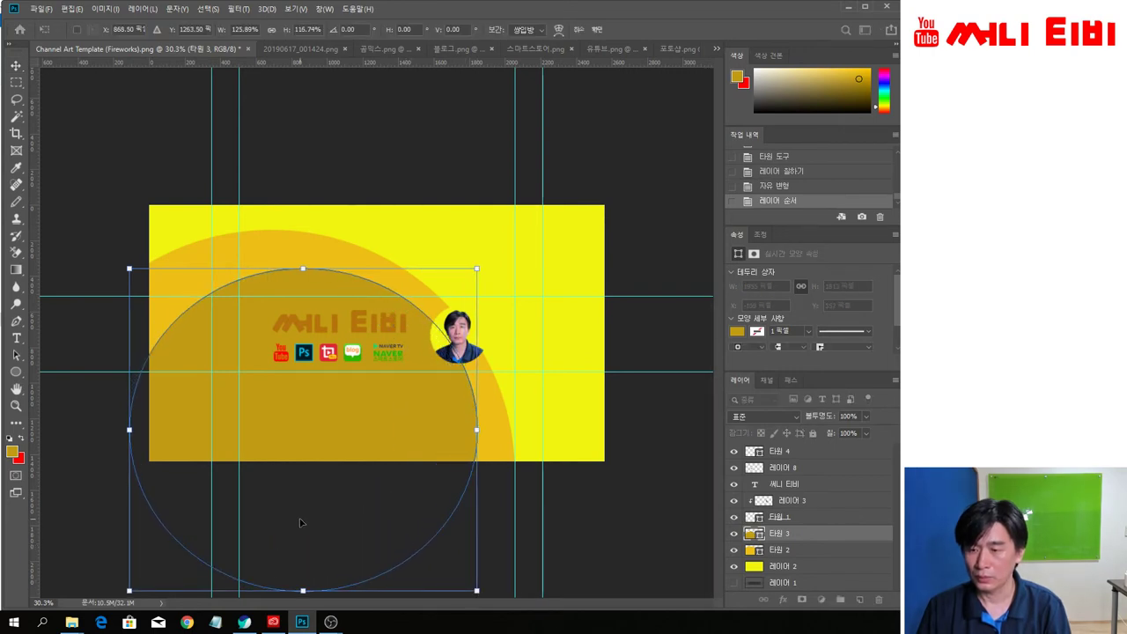
{"action": "left_click_drag", "start_coordinate": [298, 519], "coordinate": [252, 508]}
{"action": "key", "text": "Return"}
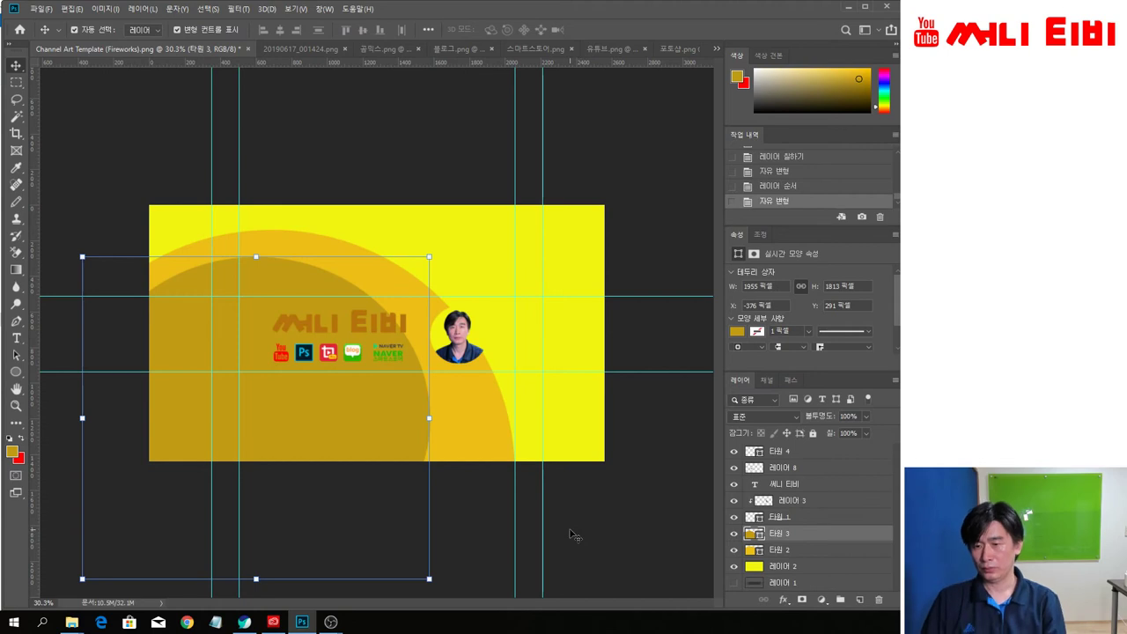
{"action": "key", "text": "ctrl+z"}
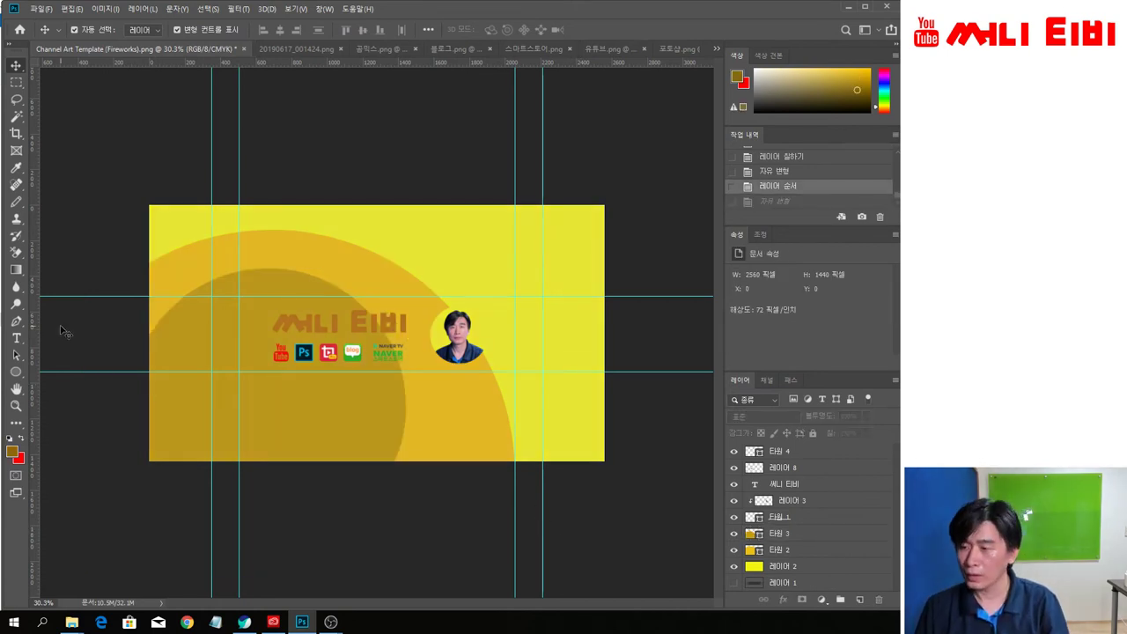
Step: Draw a circle about 1198 px in diameter at the canvas's lower-left corner and fill it with a dark brown foreground color
{"action": "left_click", "coordinate": [16, 371]}
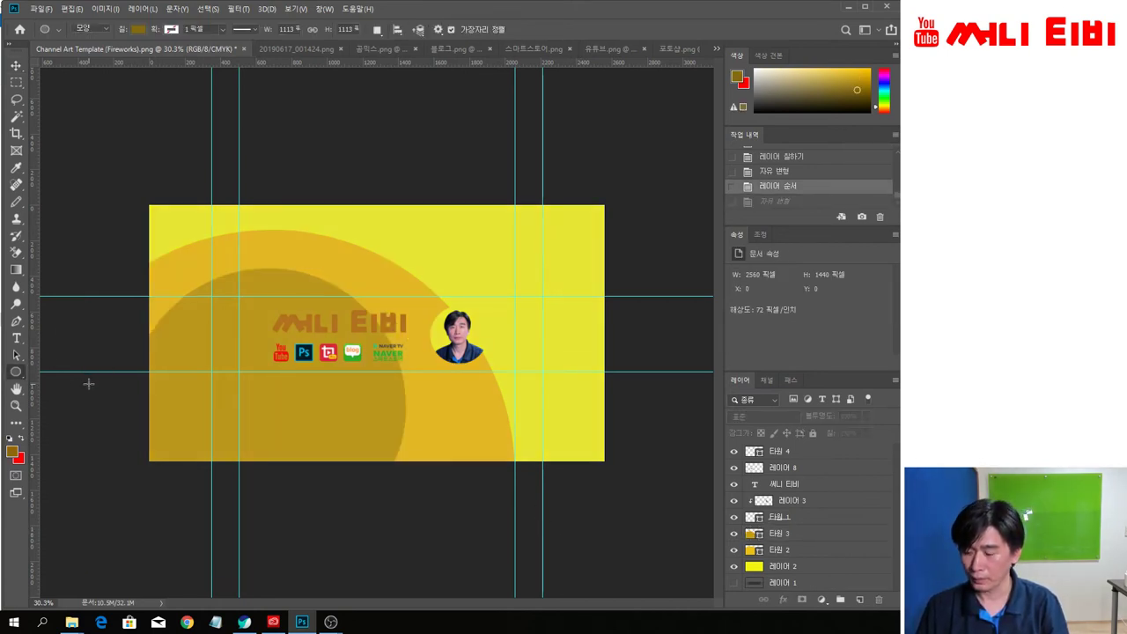
{"action": "left_click_drag", "start_coordinate": [88, 384], "coordinate": [302, 597]}
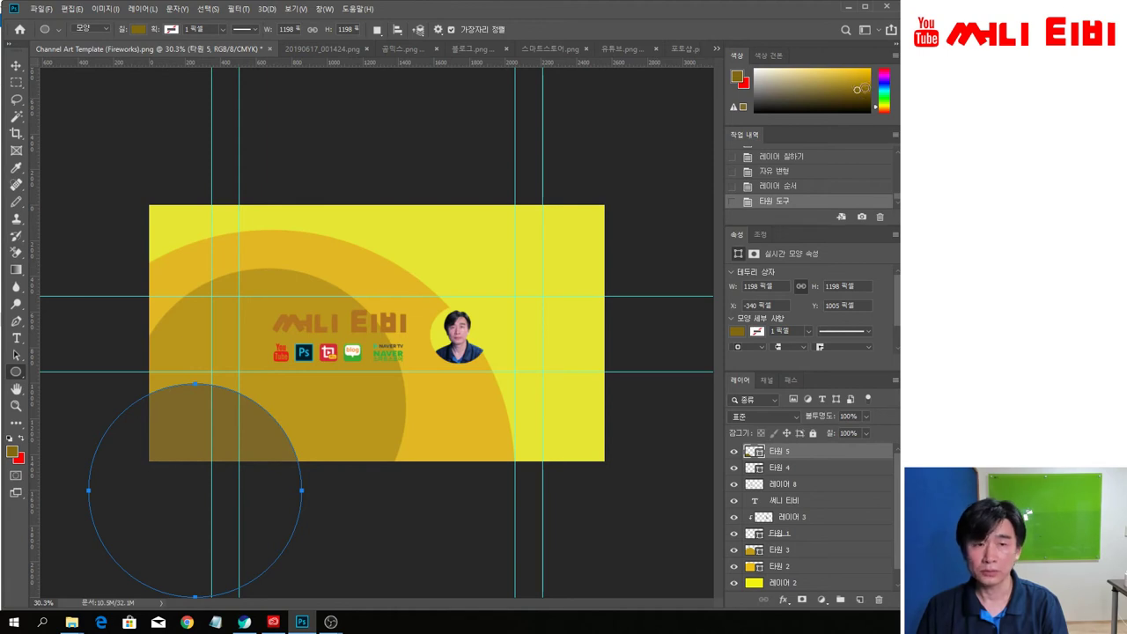
{"action": "left_click_drag", "start_coordinate": [856, 93], "coordinate": [854, 98]}
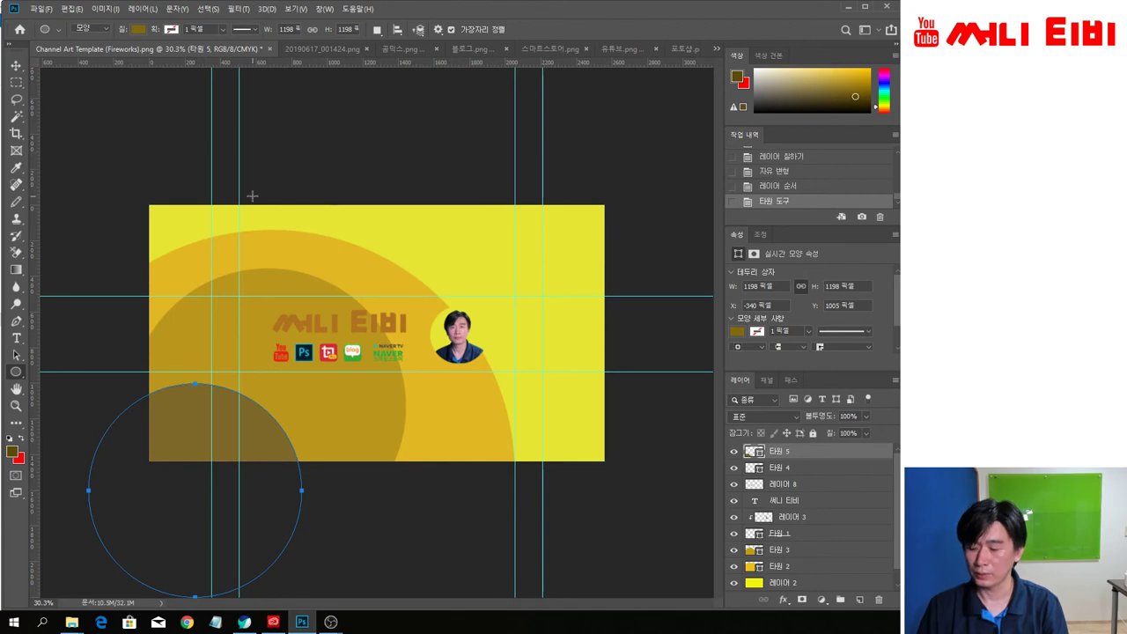
{"action": "key", "text": "alt+BackSpace"}
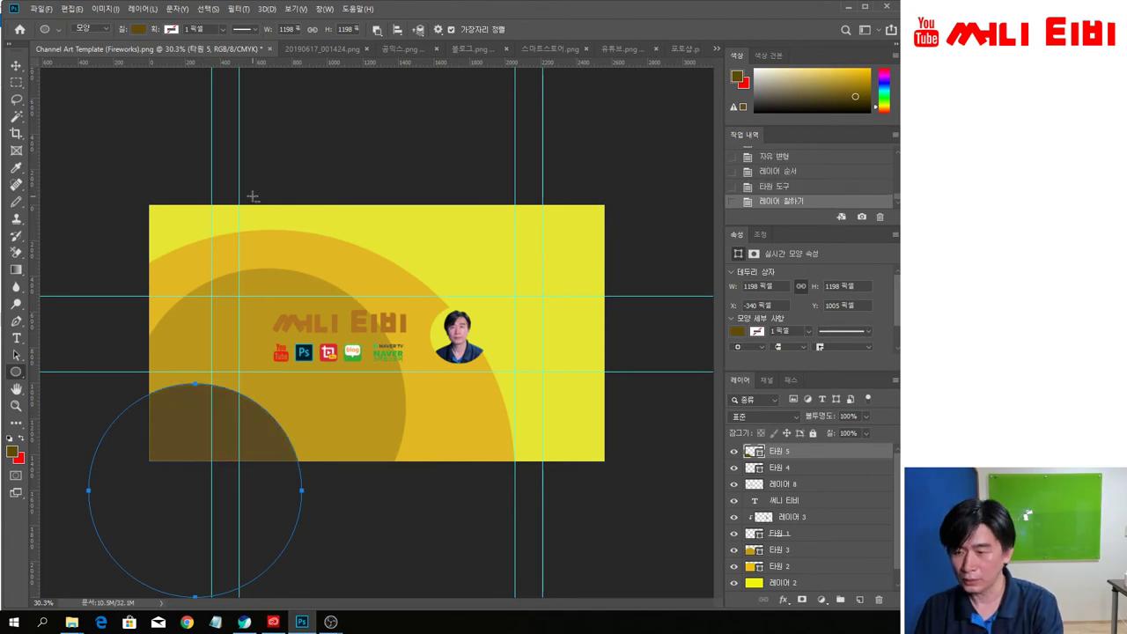
Step: Nudge the dark brown circle up and to the right to X -211, Y 693 px
{"action": "left_click", "coordinate": [14, 65]}
{"action": "key", "text": "Up"}
{"action": "key", "text": "Up"}
{"action": "key", "text": "Up"}
{"action": "key", "text": "Up"}
{"action": "key", "text": "Up"}
{"action": "key", "text": "Up"}
{"action": "key", "text": "Up"}
{"action": "key", "text": "Up"}
{"action": "key", "text": "Up"}
{"action": "key", "text": "Up"}
{"action": "key", "text": "Up"}
{"action": "key", "text": "Up"}
{"action": "key", "text": "Up"}
{"action": "key", "text": "Up"}
{"action": "key", "text": "Up"}
{"action": "key", "text": "Up"}
{"action": "key", "text": "Up"}
{"action": "key", "text": "Up"}
{"action": "key", "text": "Up"}
{"action": "key", "text": "Up"}
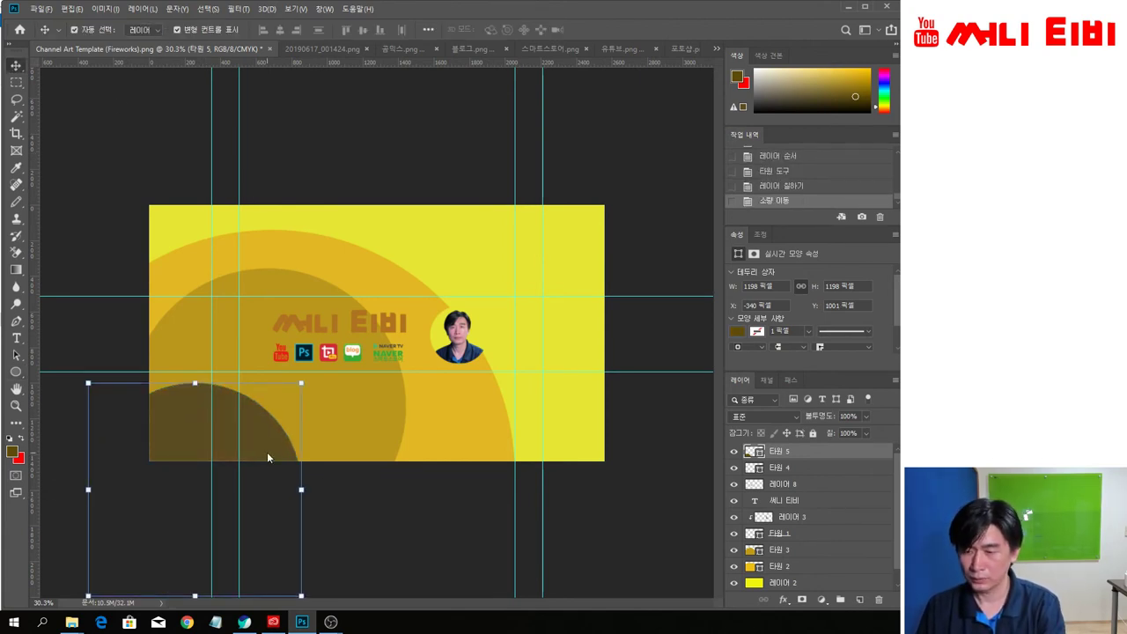
{"action": "key", "text": "Up"}
{"action": "key", "text": "Up"}
{"action": "key", "text": "Up"}
{"action": "key", "text": "Up"}
{"action": "key", "text": "Up"}
{"action": "key", "text": "Up"}
{"action": "key", "text": "Up"}
{"action": "key", "text": "Up"}
{"action": "key", "text": "Up"}
{"action": "key", "text": "Up"}
{"action": "key", "text": "Up"}
{"action": "key", "text": "Up"}
{"action": "key", "text": "Up"}
{"action": "key", "text": "Up"}
{"action": "key", "text": "Up"}
{"action": "key", "text": "Up"}
{"action": "key", "text": "Up"}
{"action": "key", "text": "Up"}
{"action": "key", "text": "Up"}
{"action": "key", "text": "Up"}
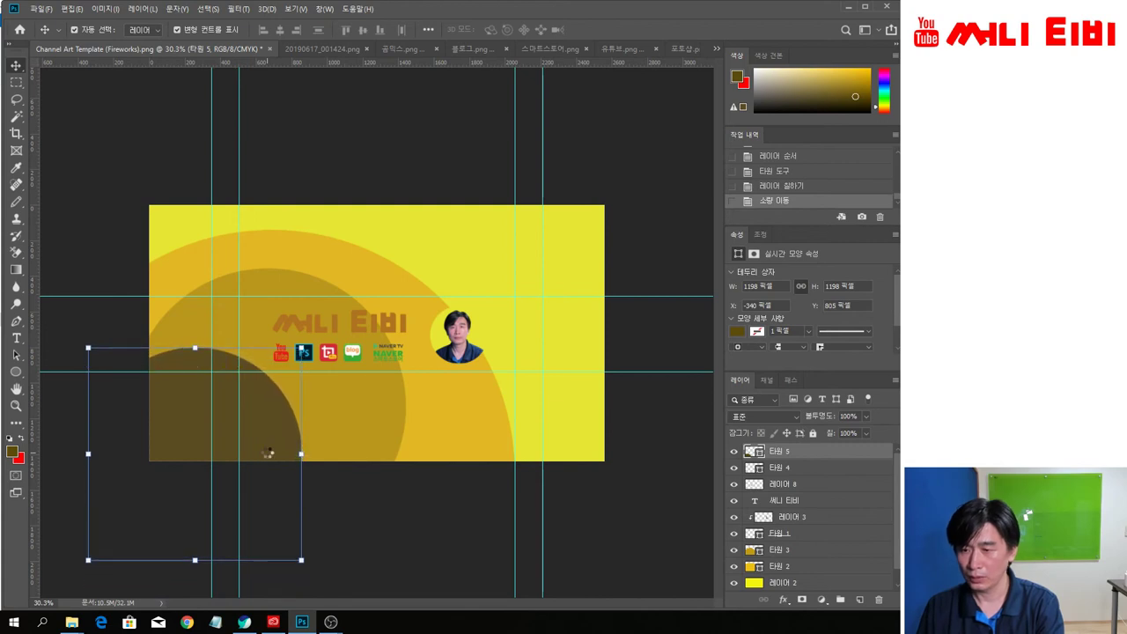
{"action": "key", "text": "Right"}
{"action": "key", "text": "Right"}
{"action": "key", "text": "Right"}
{"action": "key", "text": "Right"}
{"action": "key", "text": "Right"}
{"action": "key", "text": "Right"}
{"action": "key", "text": "Right"}
{"action": "key", "text": "Right"}
{"action": "key", "text": "Right"}
{"action": "key", "text": "Right"}
{"action": "key", "text": "Right"}
{"action": "key", "text": "Right"}
{"action": "key", "text": "Right"}
{"action": "key", "text": "Right"}
{"action": "key", "text": "Right"}
{"action": "key", "text": "Right"}
{"action": "key", "text": "Right"}
{"action": "key", "text": "Right"}
{"action": "key", "text": "Right"}
{"action": "key", "text": "Right"}
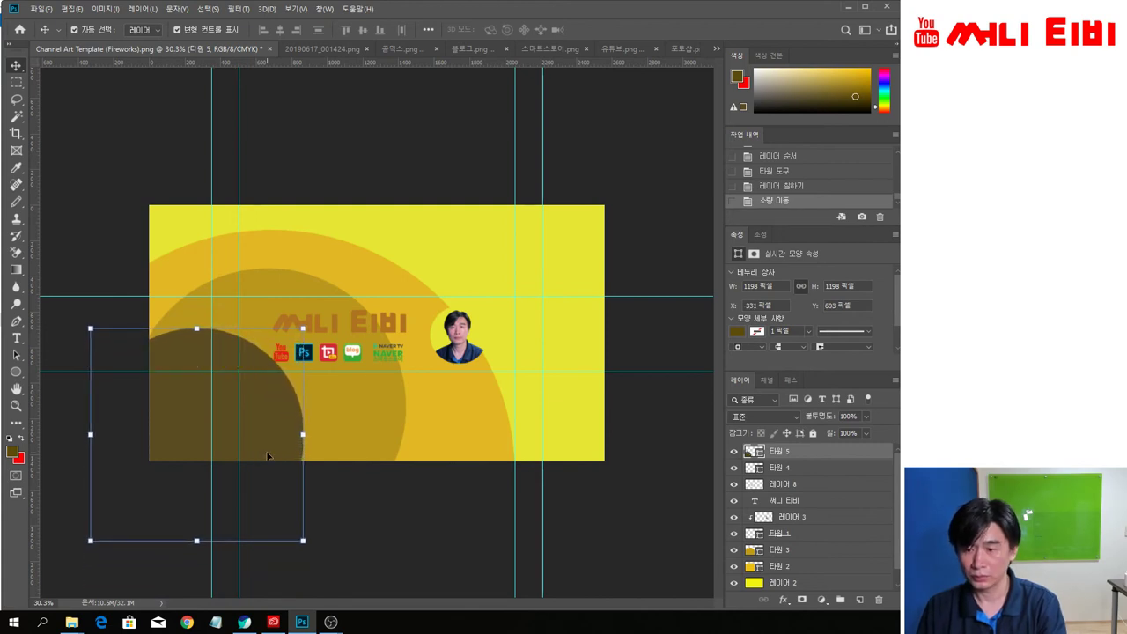
{"action": "key", "text": "Right"}
{"action": "key", "text": "Right"}
{"action": "key", "text": "Right"}
{"action": "key", "text": "Right"}
{"action": "key", "text": "Right"}
{"action": "key", "text": "Right"}
{"action": "key", "text": "Right"}
{"action": "key", "text": "Right"}
{"action": "key", "text": "Right"}
{"action": "key", "text": "Right"}
{"action": "key", "text": "Right"}
{"action": "key", "text": "Right"}
{"action": "key", "text": "Right"}
{"action": "key", "text": "Right"}
{"action": "key", "text": "Right"}
{"action": "key", "text": "Right"}
{"action": "key", "text": "Right"}
{"action": "key", "text": "Right"}
{"action": "key", "text": "Right"}
{"action": "key", "text": "Right"}
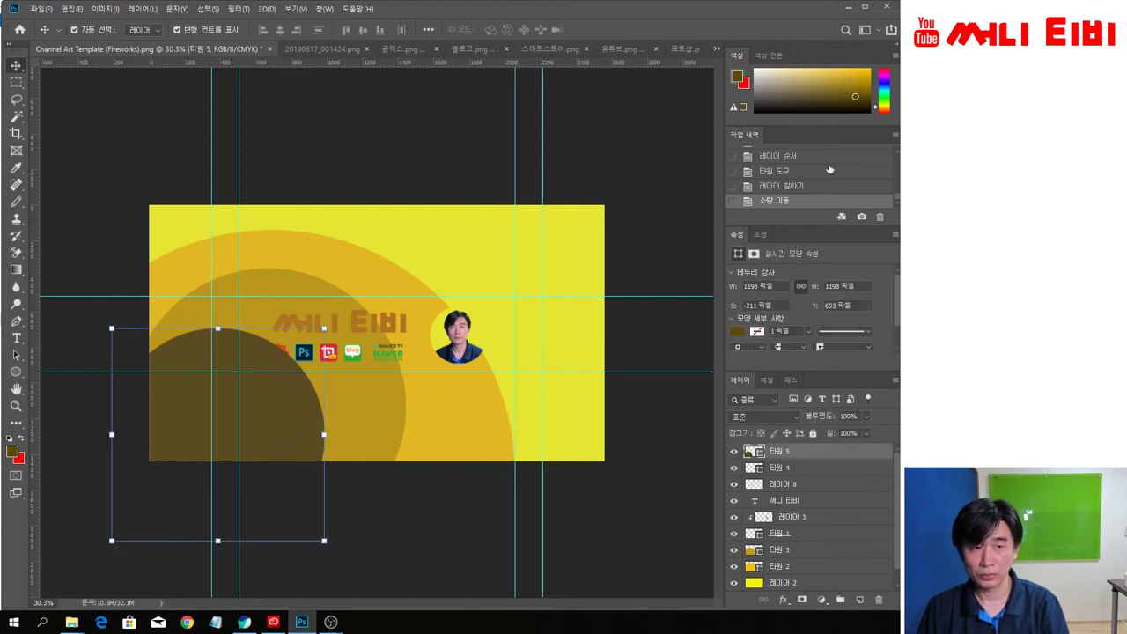
Step: Try light tan and khaki fills on the 1198 px circle, finishing with a golden-yellow foreground fill
{"action": "left_click", "coordinate": [830, 82]}
{"action": "left_click", "coordinate": [820, 76]}
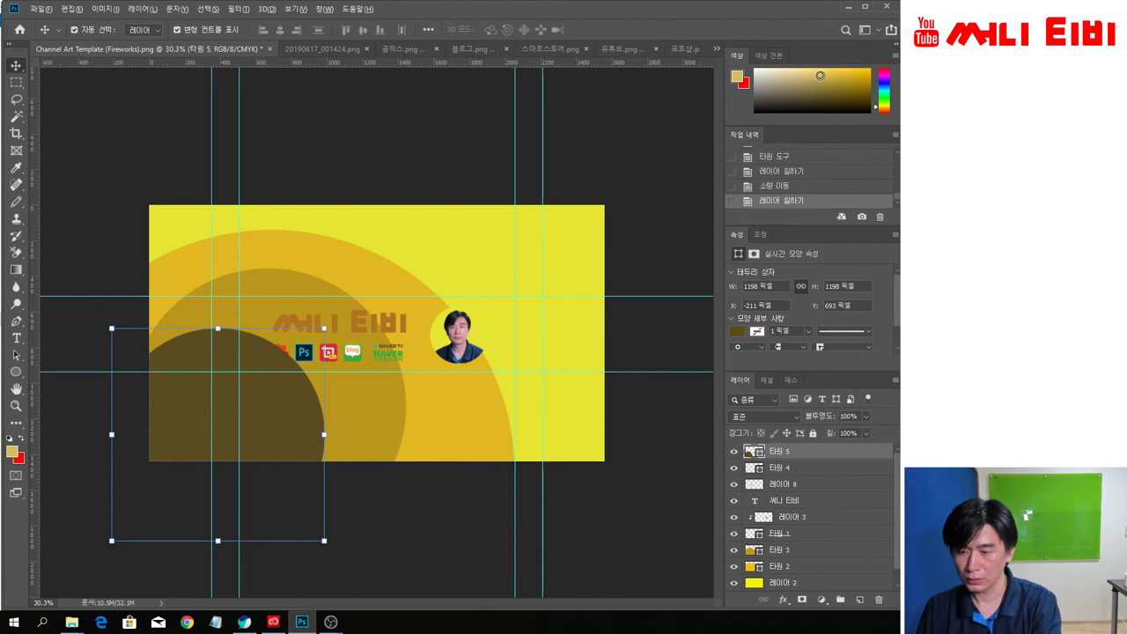
{"action": "key", "text": "alt+BackSpace"}
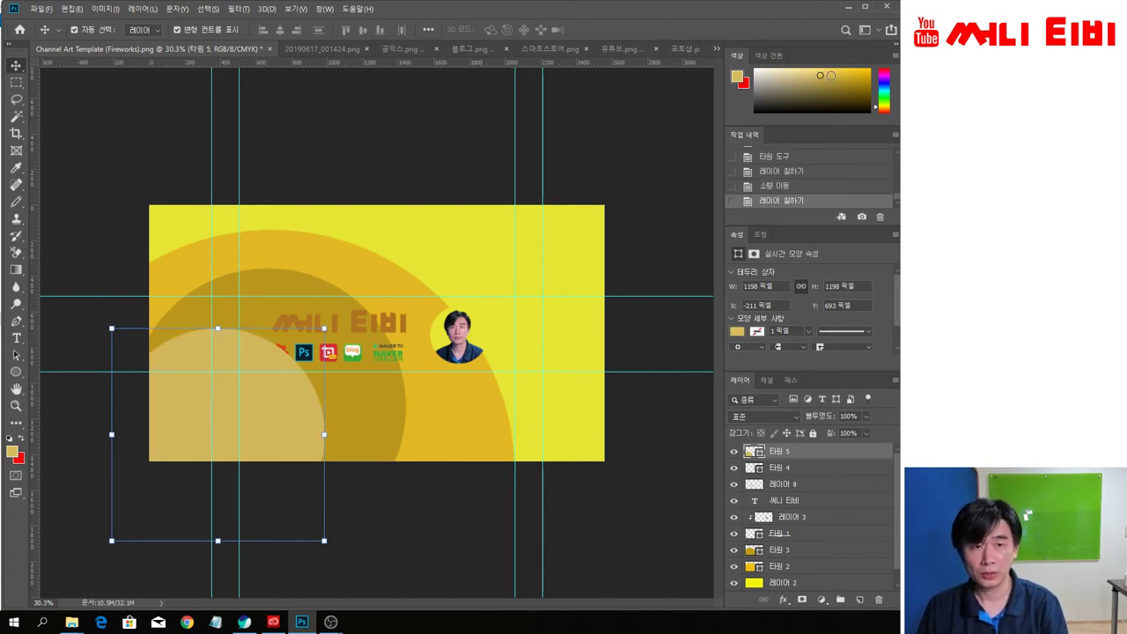
{"action": "left_click", "coordinate": [826, 82]}
{"action": "key", "text": "alt+BackSpace"}
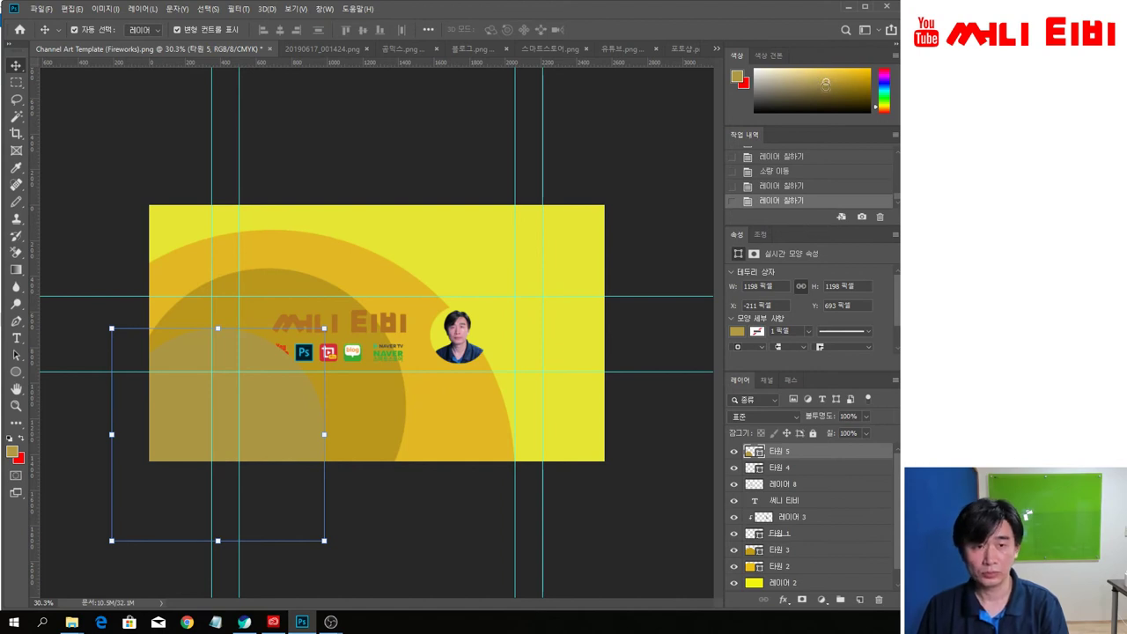
{"action": "left_click_drag", "start_coordinate": [836, 83], "coordinate": [846, 73]}
{"action": "key", "text": "alt+BackSpace"}
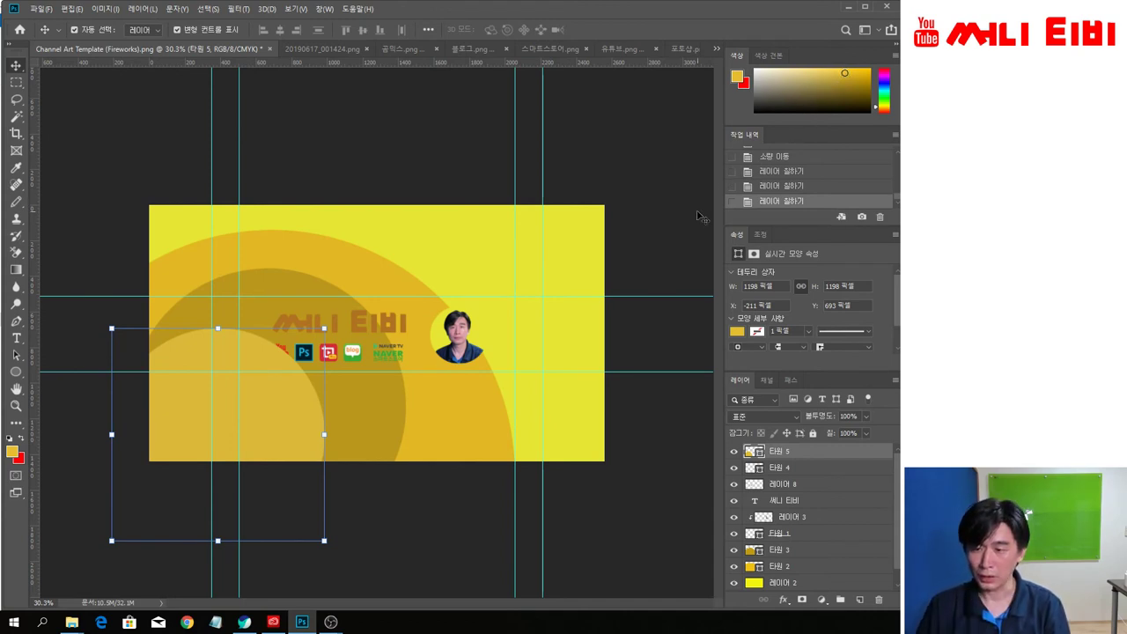
Step: Try to lower the golden circle's layer behind the icons by reordering it and the portrait's base circle, and undo both reorderings
{"action": "left_click_drag", "start_coordinate": [780, 456], "coordinate": [775, 537]}
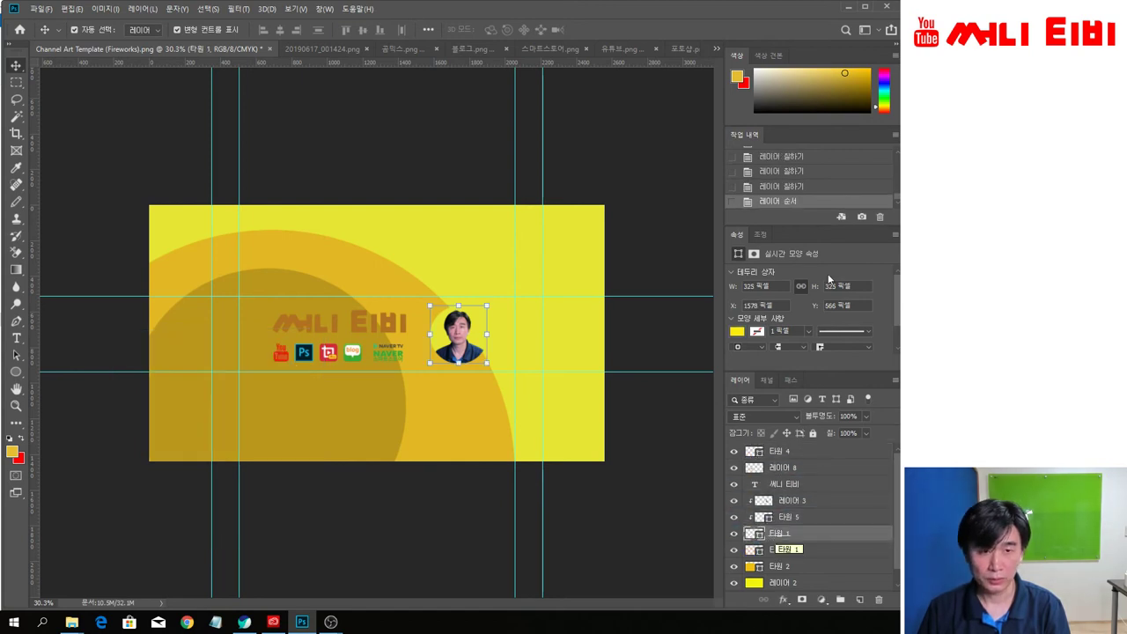
{"action": "left_click_drag", "start_coordinate": [779, 535], "coordinate": [775, 558]}
{"action": "left_click", "coordinate": [641, 531]}
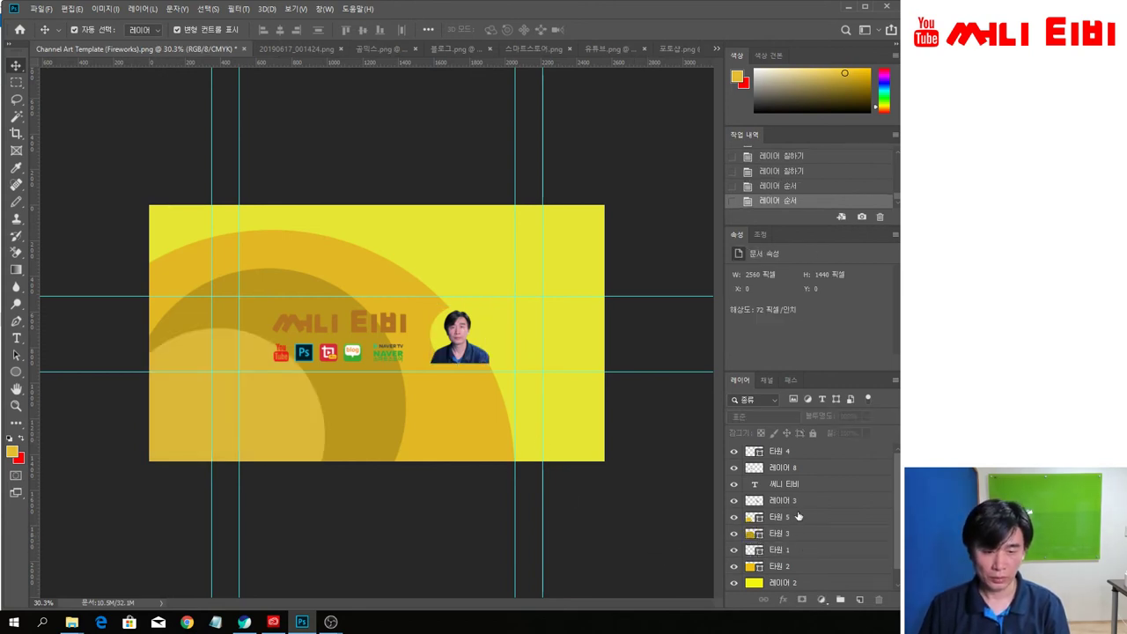
{"action": "key", "text": "ctrl+z"}
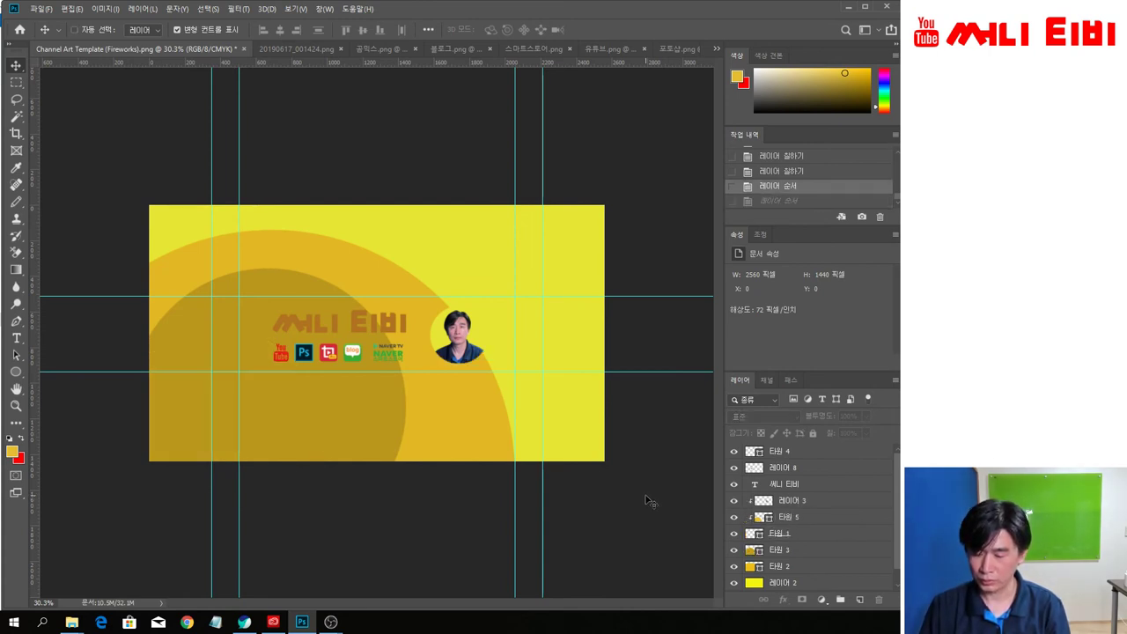
{"action": "key", "text": "ctrl+z"}
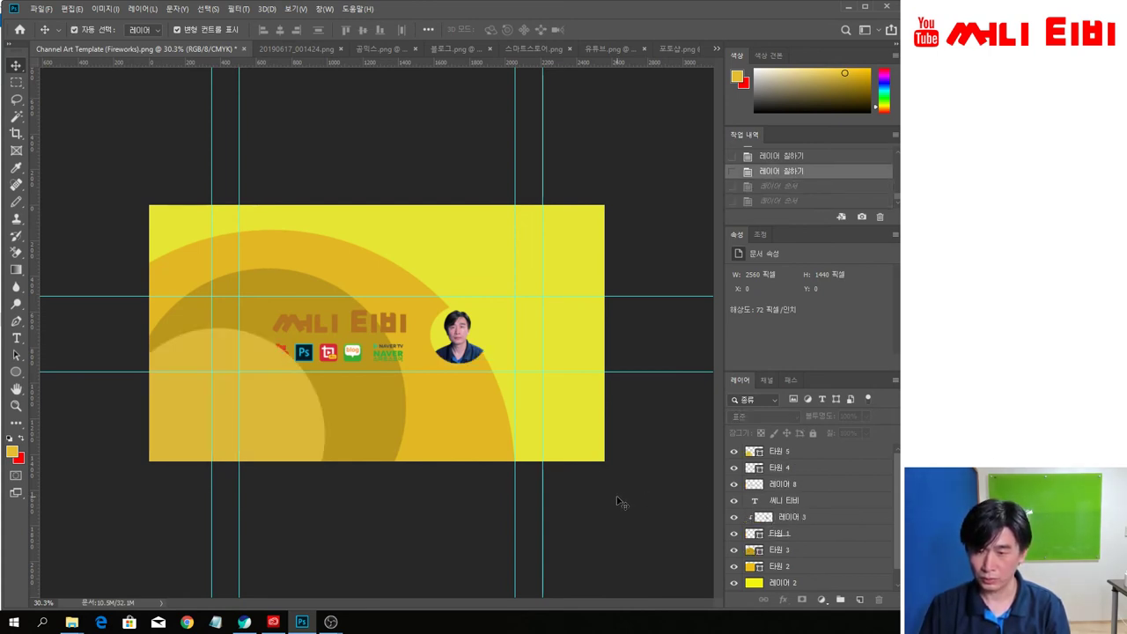
Step: Move the golden circle's layer directly above the mustard circle, below the portrait's base circle
{"action": "left_click", "coordinate": [259, 410]}
{"action": "left_click_drag", "start_coordinate": [788, 454], "coordinate": [790, 551]}
{"action": "left_click", "coordinate": [625, 517]}
{"action": "scroll", "coordinate": [339, 357], "scroll_direction": "up", "scroll_amount": 2}
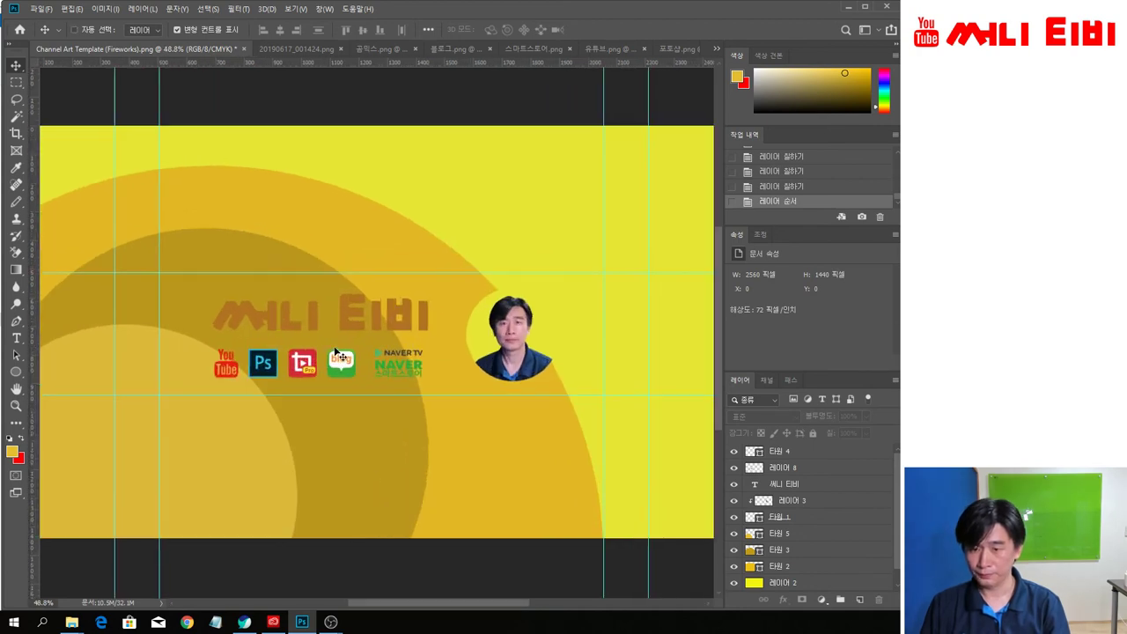
{"action": "scroll", "coordinate": [338, 354], "scroll_direction": "down", "scroll_amount": 2}
{"action": "scroll", "coordinate": [340, 354], "scroll_direction": "up", "scroll_amount": 1}
{"action": "scroll", "coordinate": [339, 354], "scroll_direction": "down", "scroll_amount": 1}
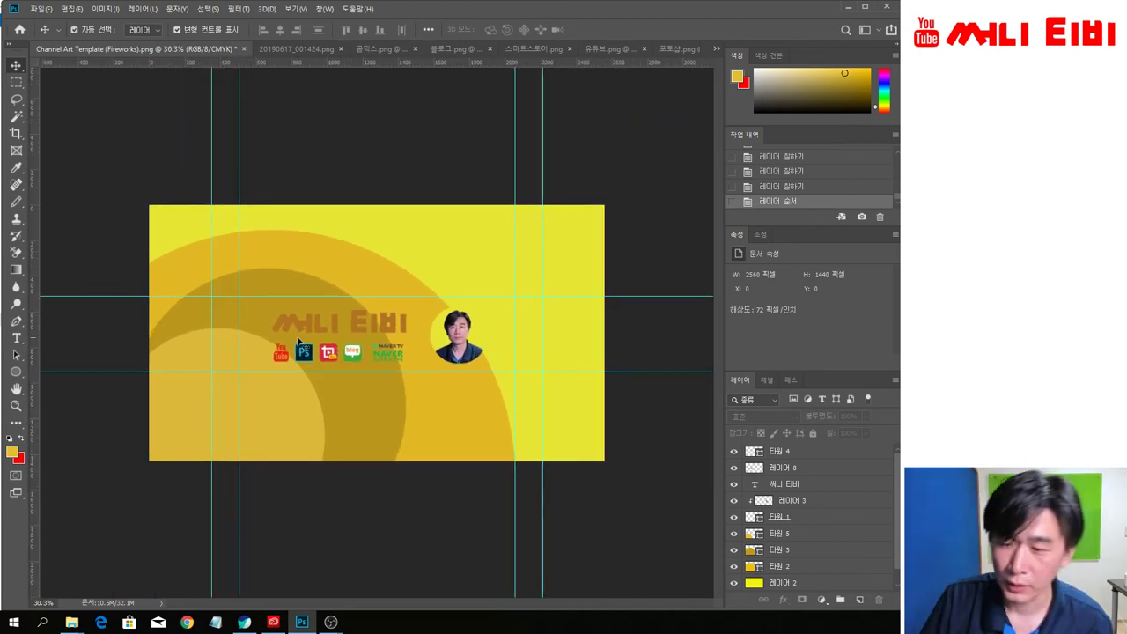
Step: Save the artwork as the layered PSD "Channel Art Template (Fireworks)", replacing the existing file and keeping maximum compatibility
{"action": "left_click", "coordinate": [40, 9]}
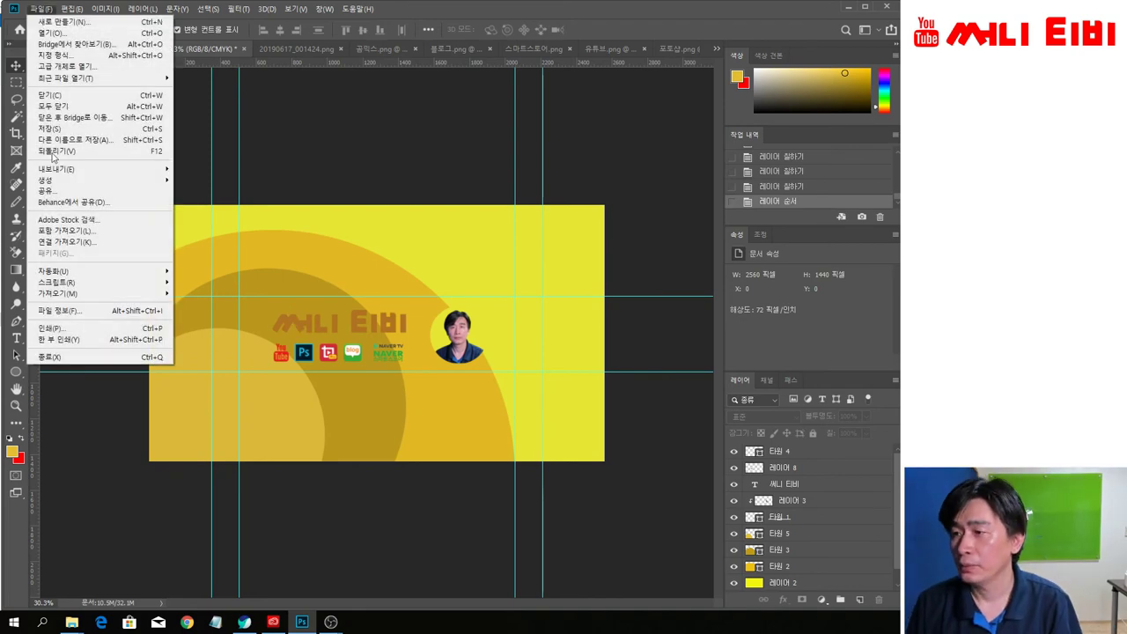
{"action": "left_click", "coordinate": [432, 316]}
{"action": "key", "text": "shift+ctrl+s"}
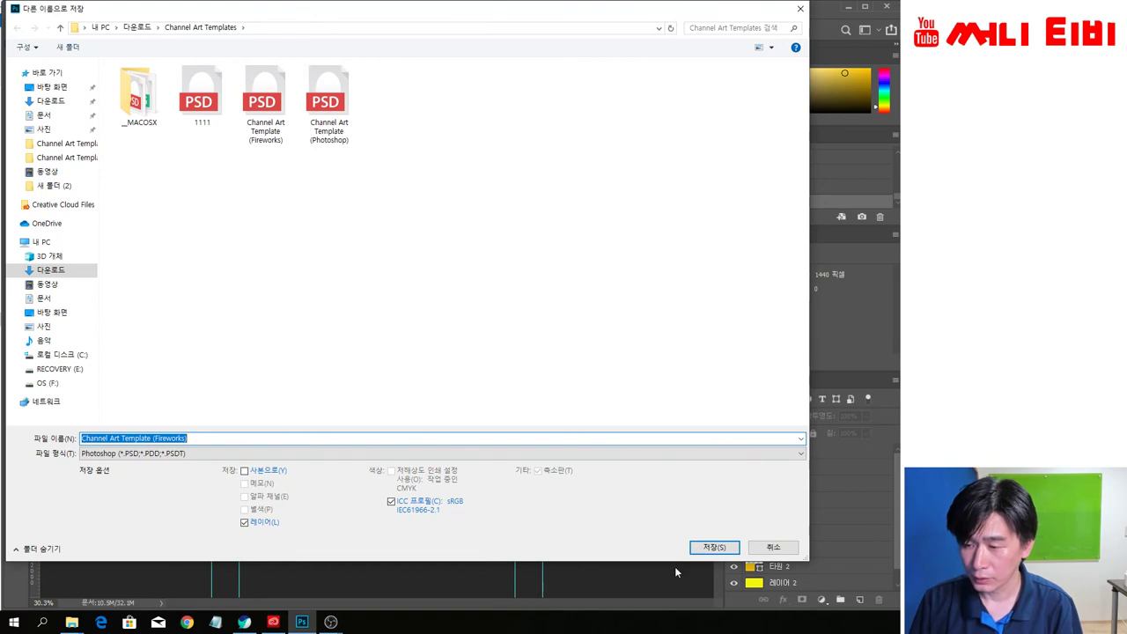
{"action": "left_click", "coordinate": [729, 551]}
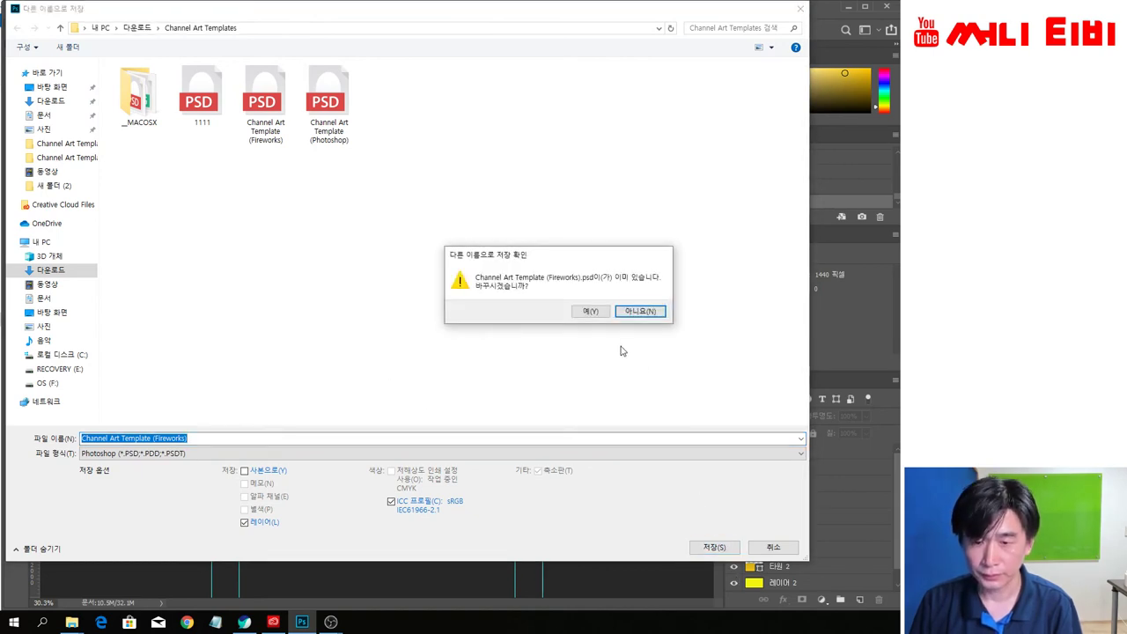
{"action": "left_click", "coordinate": [590, 311]}
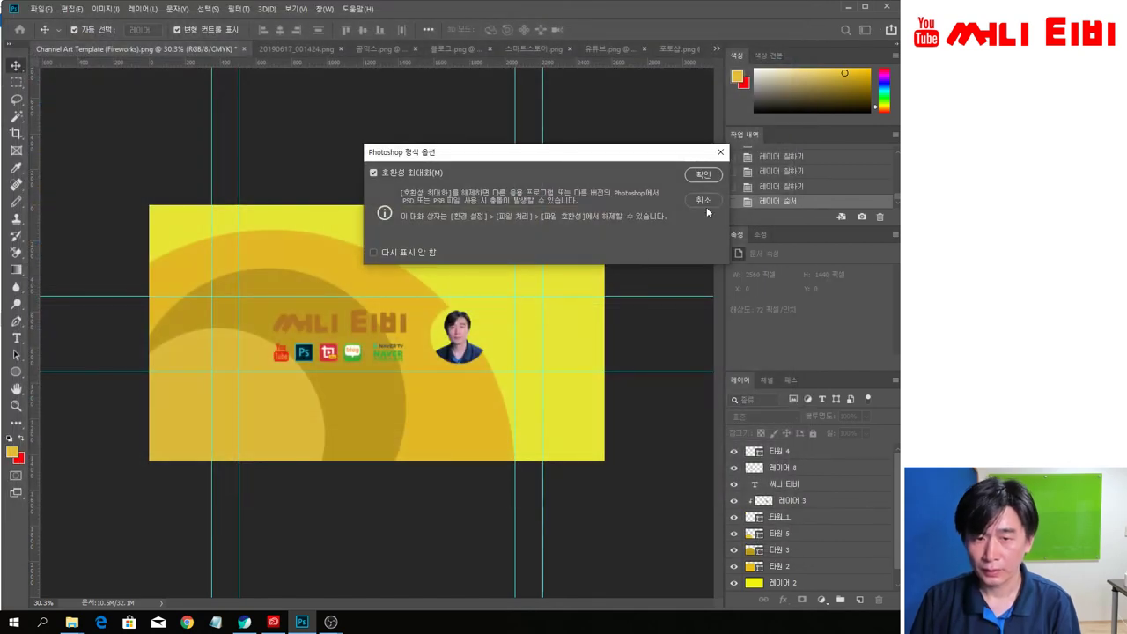
{"action": "left_click", "coordinate": [704, 174]}
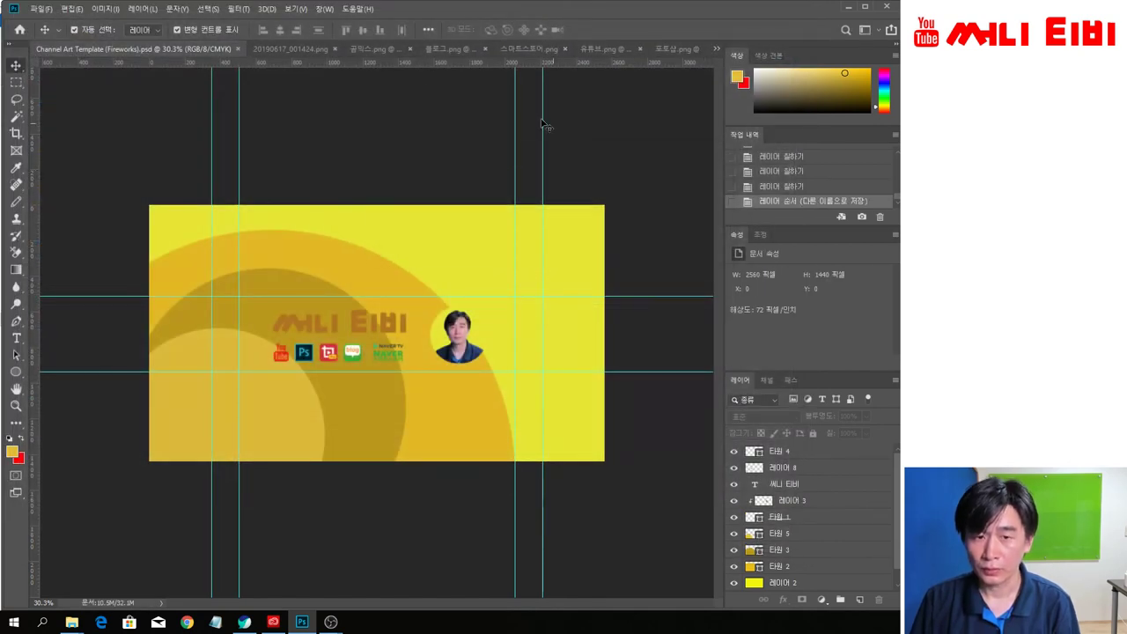
Step: Save a JPEG copy of the artwork as "Channel Art Template (Fireworks)" in the Channel Art Templates folder
{"action": "left_click", "coordinate": [40, 9]}
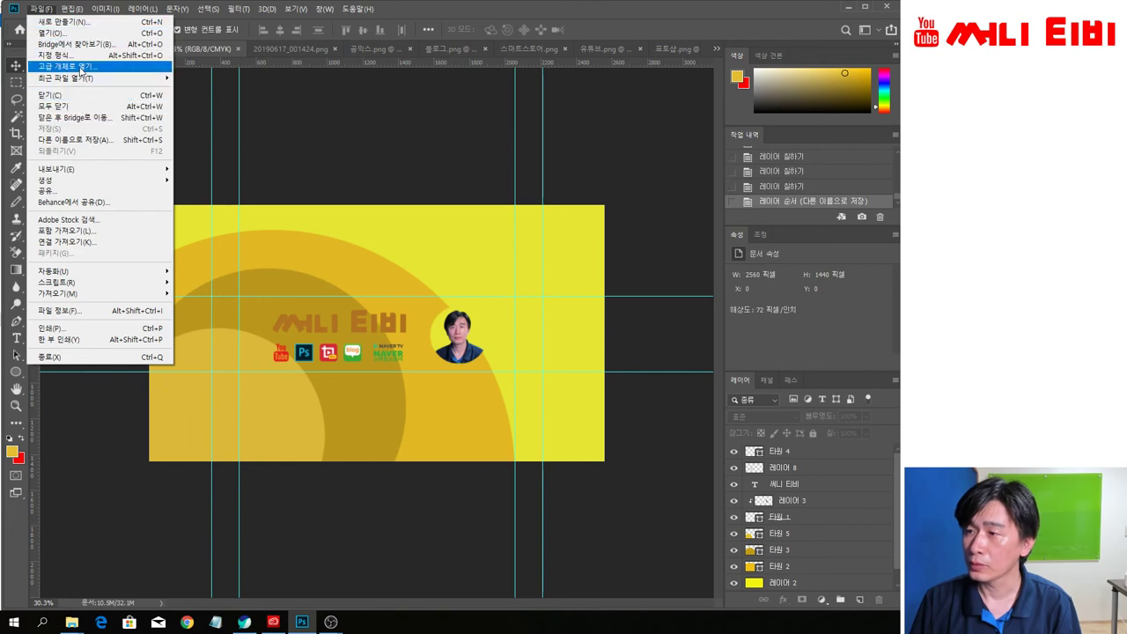
{"action": "left_click", "coordinate": [84, 140]}
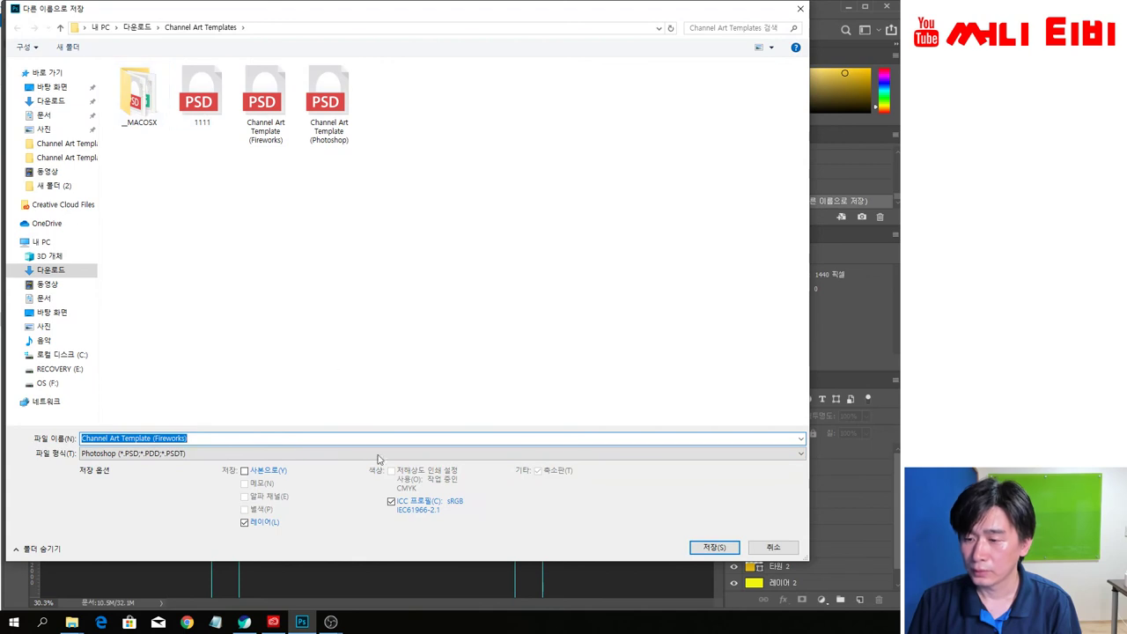
{"action": "left_click", "coordinate": [194, 454]}
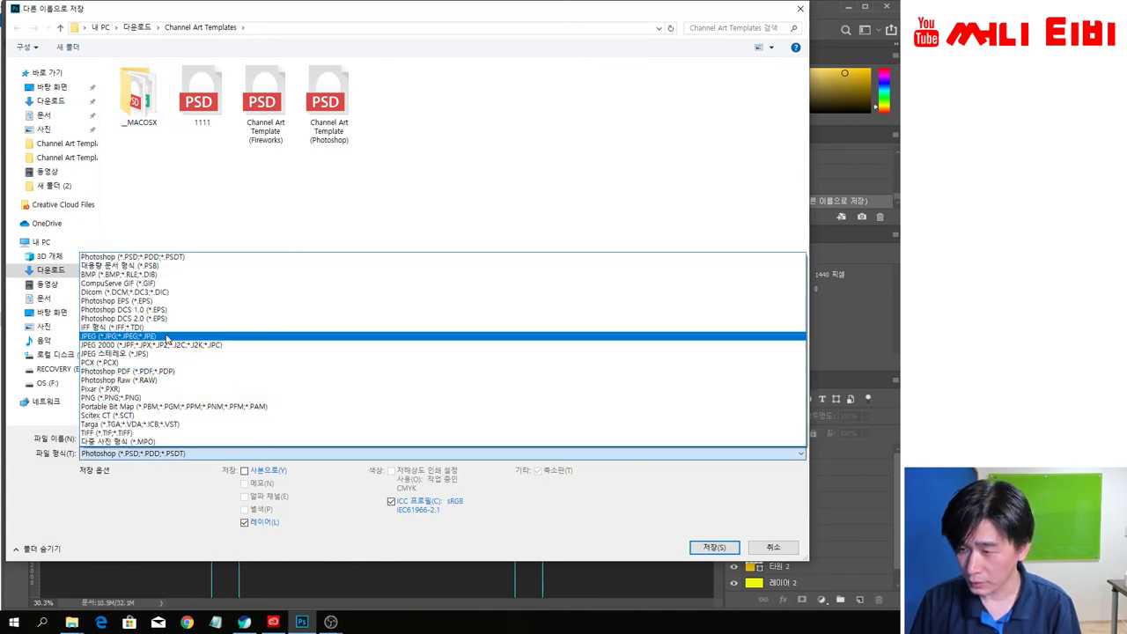
{"action": "left_click", "coordinate": [166, 337]}
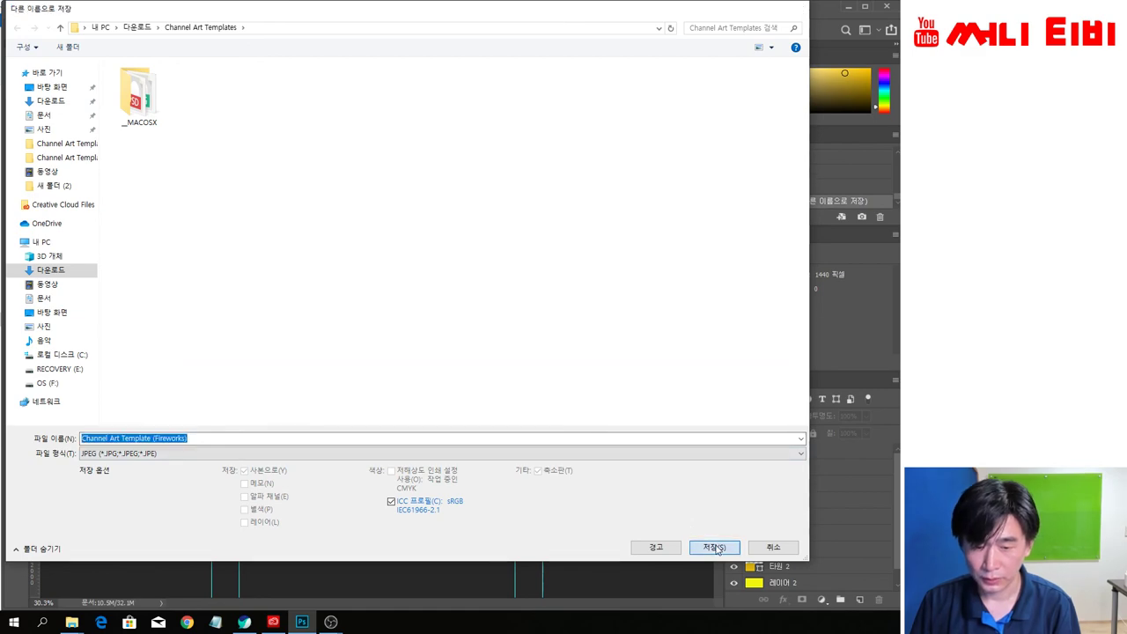
{"action": "left_click", "coordinate": [715, 547]}
{"action": "left_click", "coordinate": [620, 150]}
Step: Switch to the 써니티비 YouTube channel page in the browser and reopen the channel art upload dialog for its banner
{"action": "left_click", "coordinate": [256, 626]}
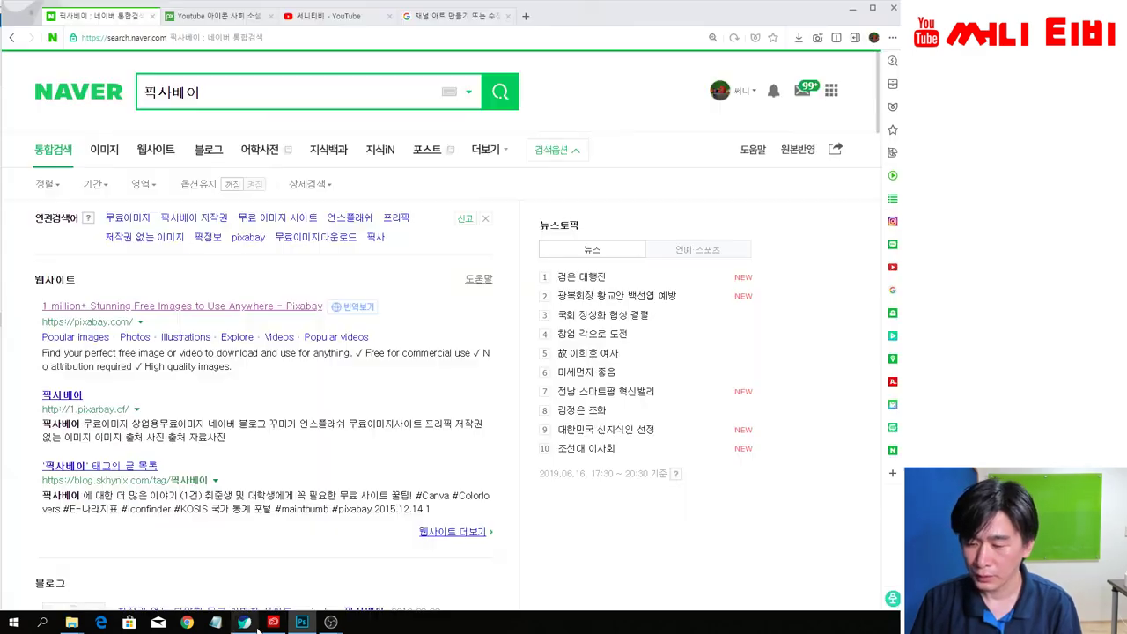
{"action": "left_click", "coordinate": [317, 16]}
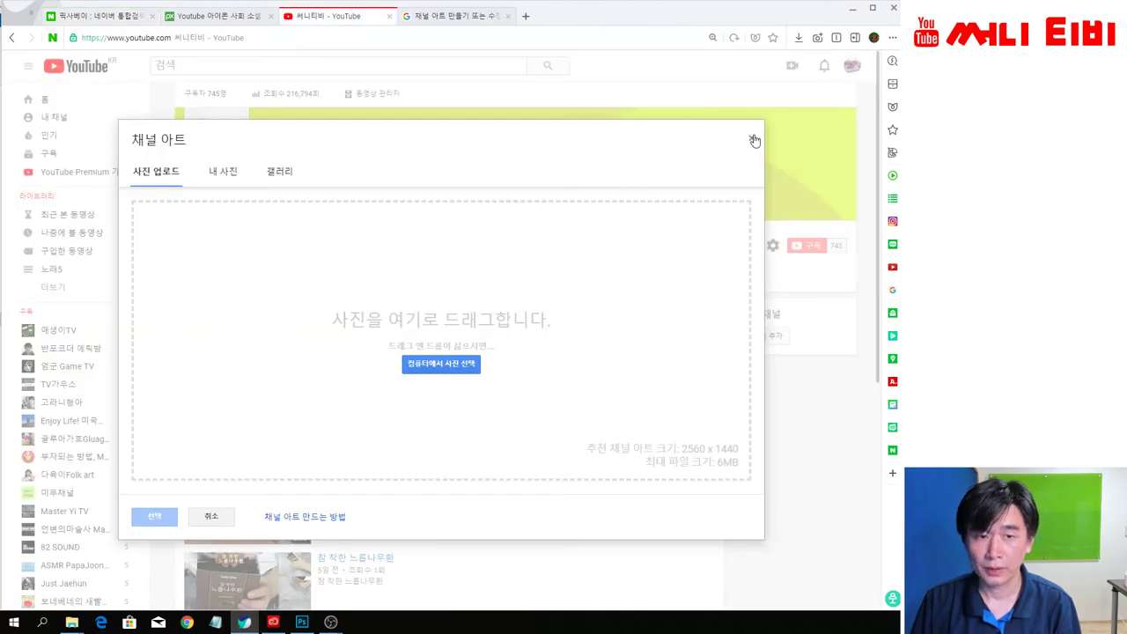
{"action": "left_click", "coordinate": [754, 140]}
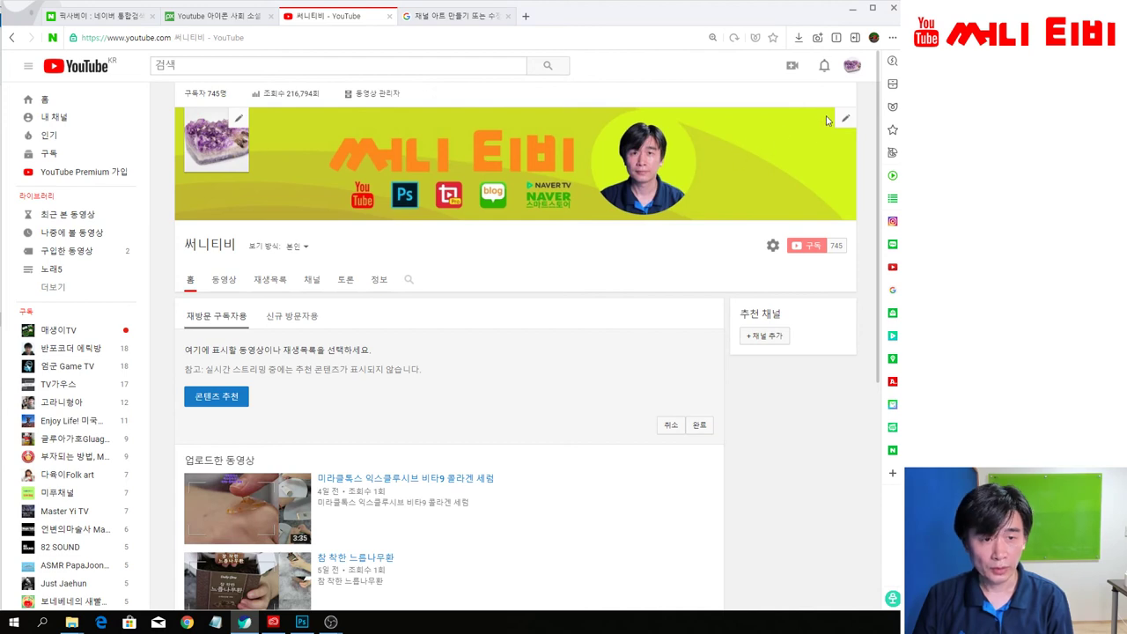
{"action": "left_click", "coordinate": [844, 123]}
{"action": "left_click", "coordinate": [804, 157]}
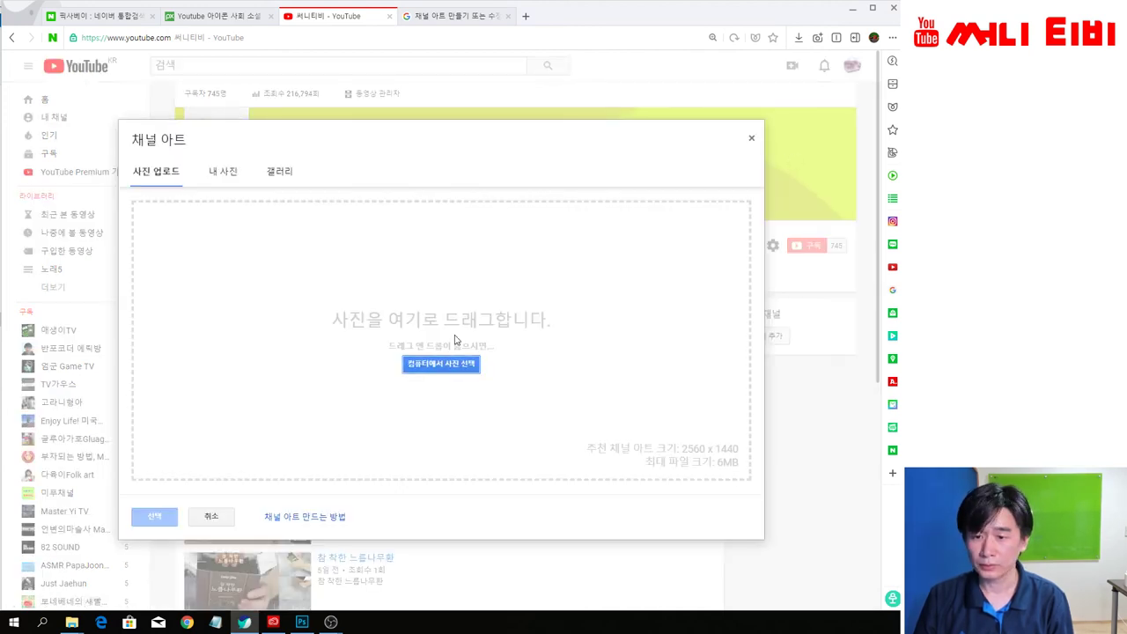
Step: Upload the yellow "Channel Art Template (Fireworks)" image from the Channel Art Templates folder in Downloads as the channel art
{"action": "left_click", "coordinate": [450, 366]}
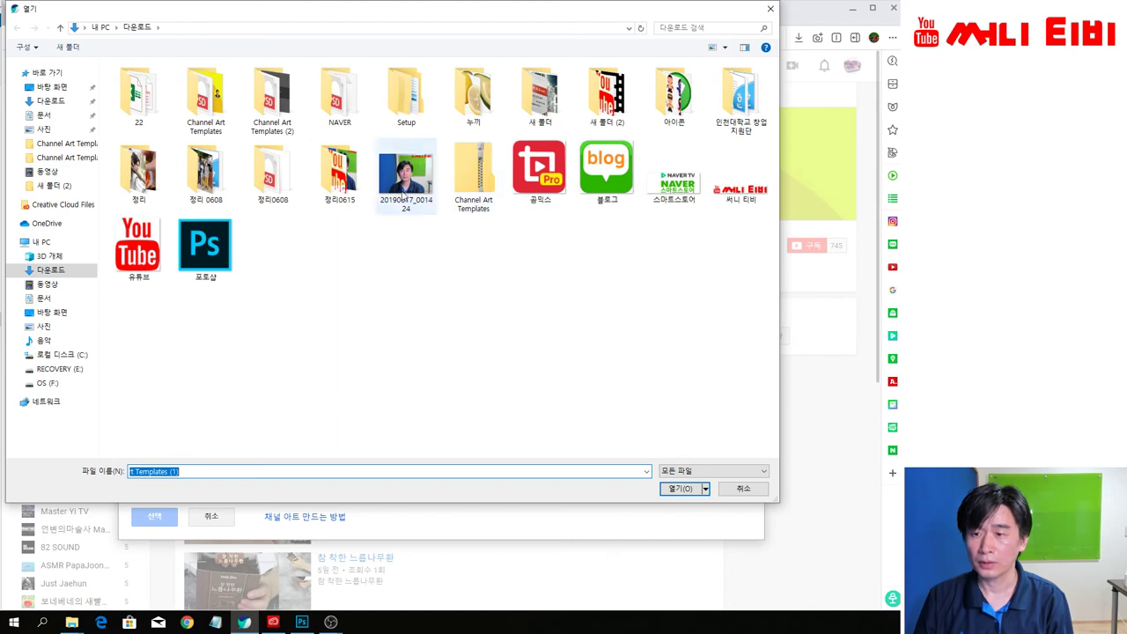
{"action": "left_click", "coordinate": [478, 181]}
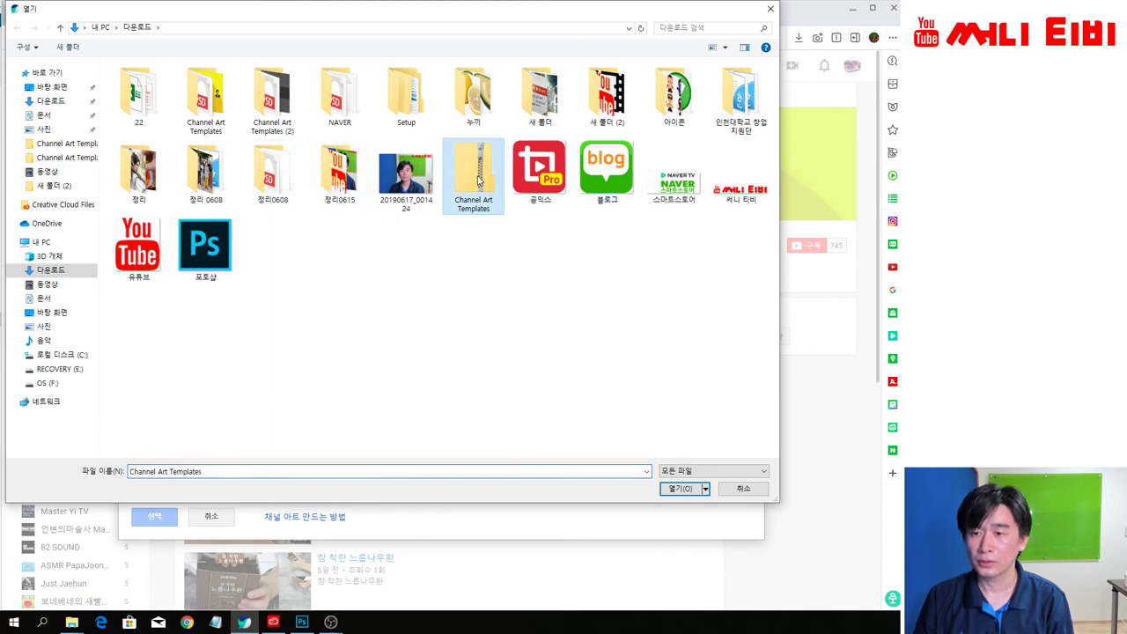
{"action": "double_click", "coordinate": [201, 103]}
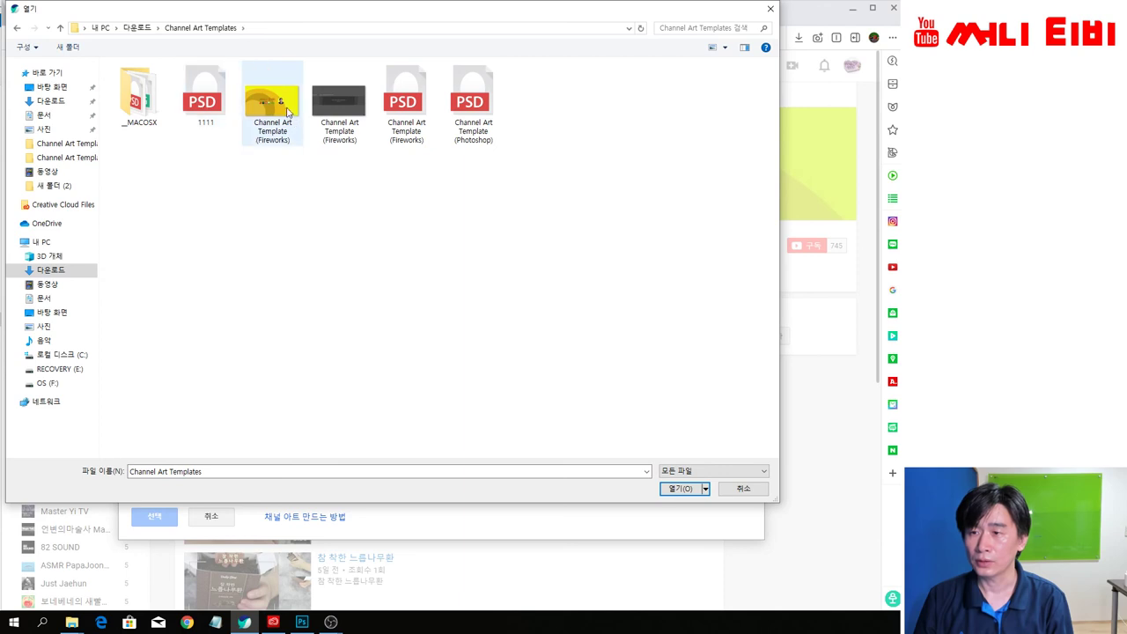
{"action": "left_click", "coordinate": [287, 111]}
{"action": "double_click", "coordinate": [287, 111]}
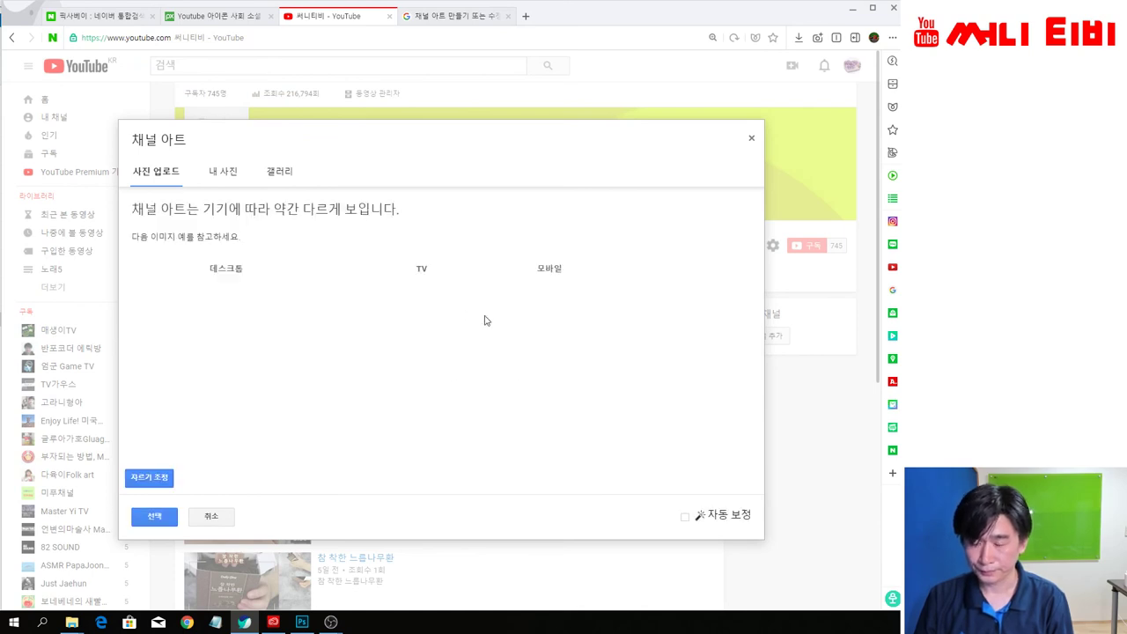
Step: Apply the uploaded image as the channel banner with automatic correction left off
{"action": "left_click", "coordinate": [686, 518]}
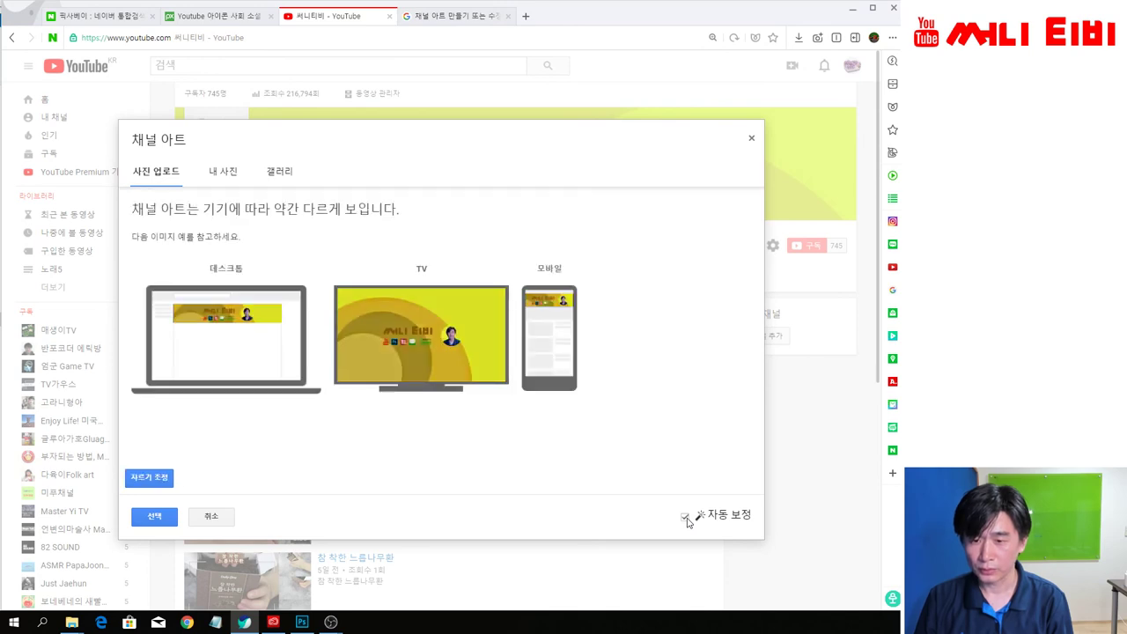
{"action": "left_click", "coordinate": [686, 517]}
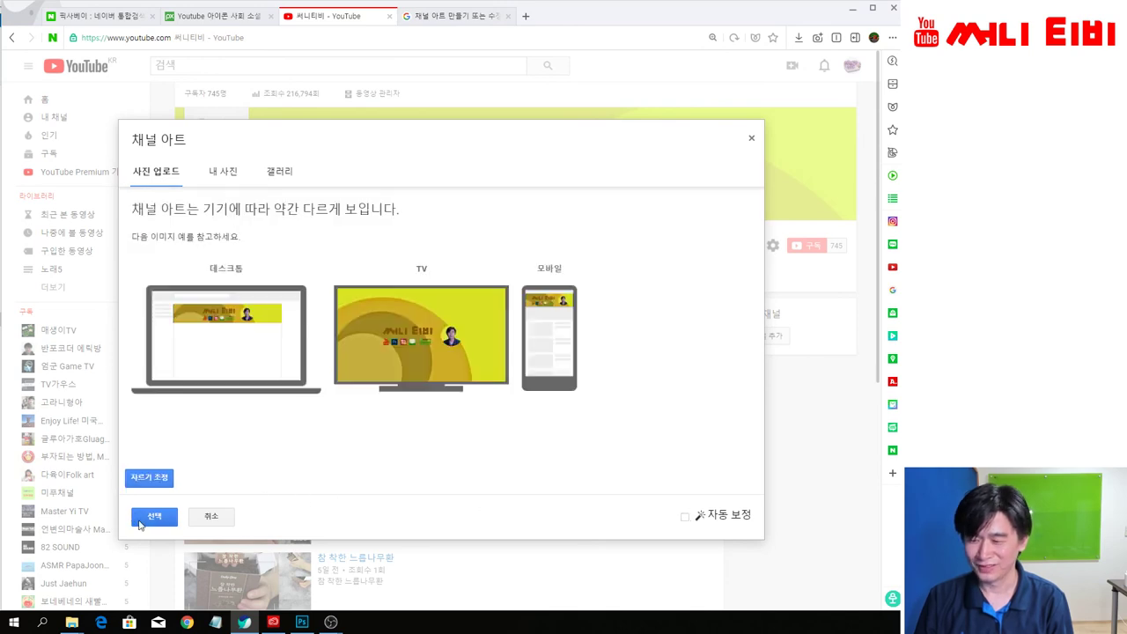
{"action": "left_click", "coordinate": [135, 520]}
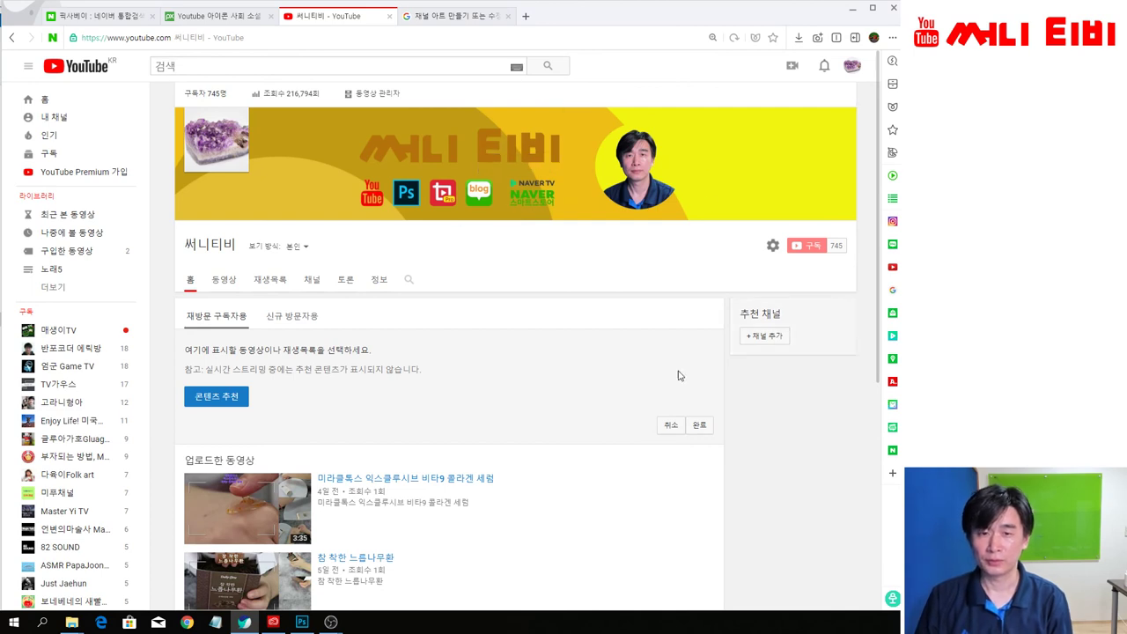
{"action": "scroll", "coordinate": [555, 415], "scroll_direction": "down", "scroll_amount": 1}
{"action": "scroll", "coordinate": [551, 407], "scroll_direction": "up", "scroll_amount": 1}
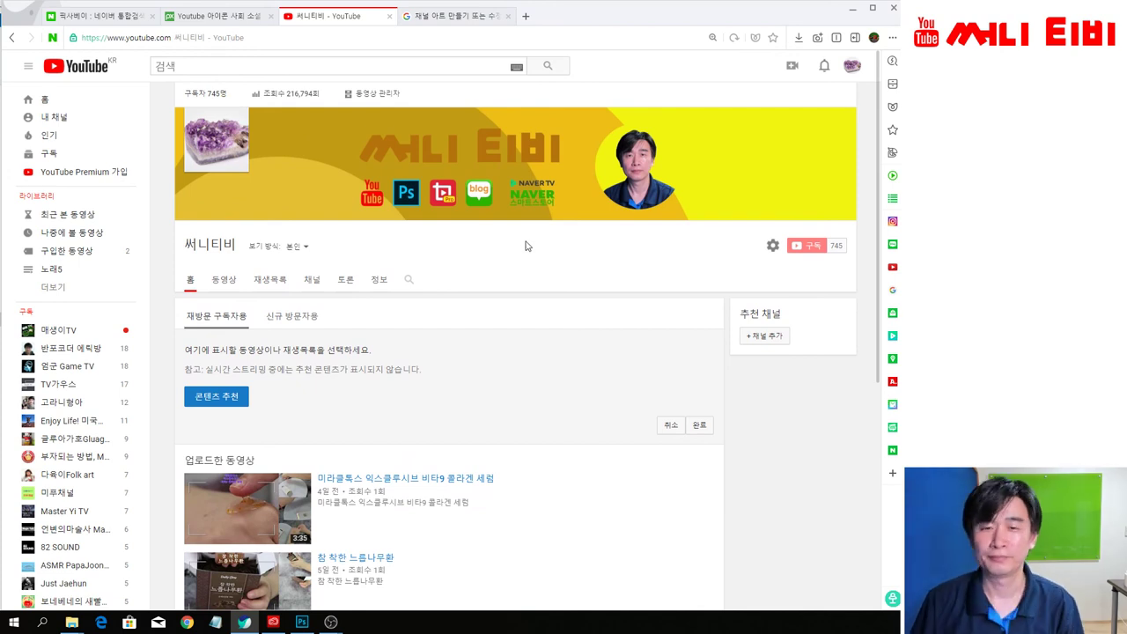
{"action": "scroll", "coordinate": [529, 245], "scroll_direction": "down", "scroll_amount": 3}
{"action": "scroll", "coordinate": [537, 245], "scroll_direction": "up", "scroll_amount": 3}
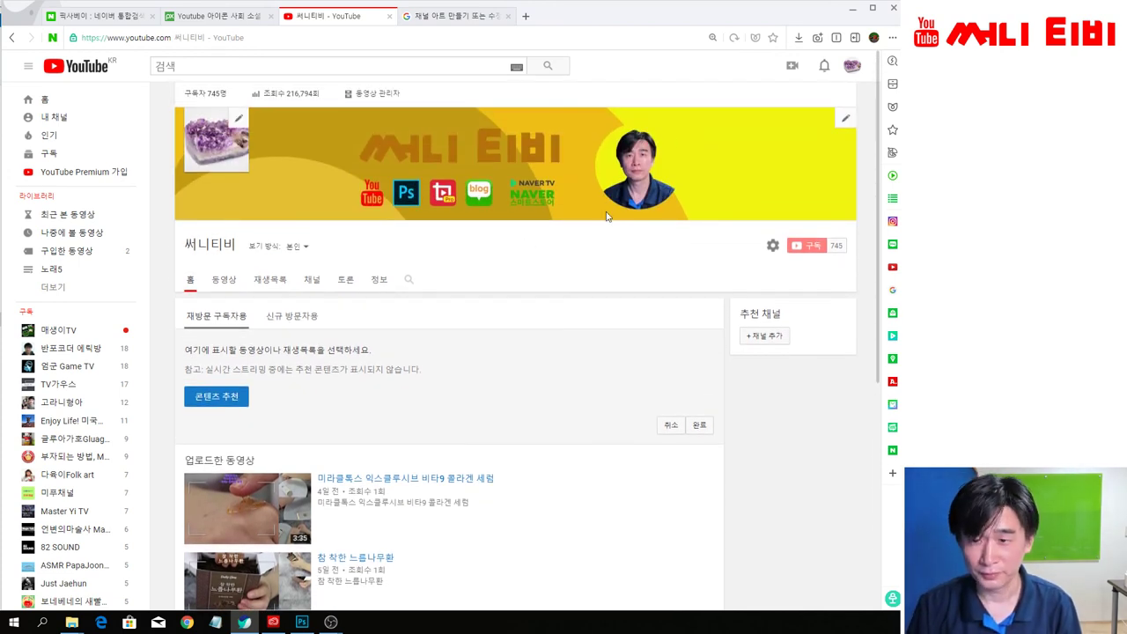
{"action": "scroll", "coordinate": [572, 254], "scroll_direction": "down", "scroll_amount": 1}
{"action": "scroll", "coordinate": [476, 238], "scroll_direction": "up", "scroll_amount": 1}
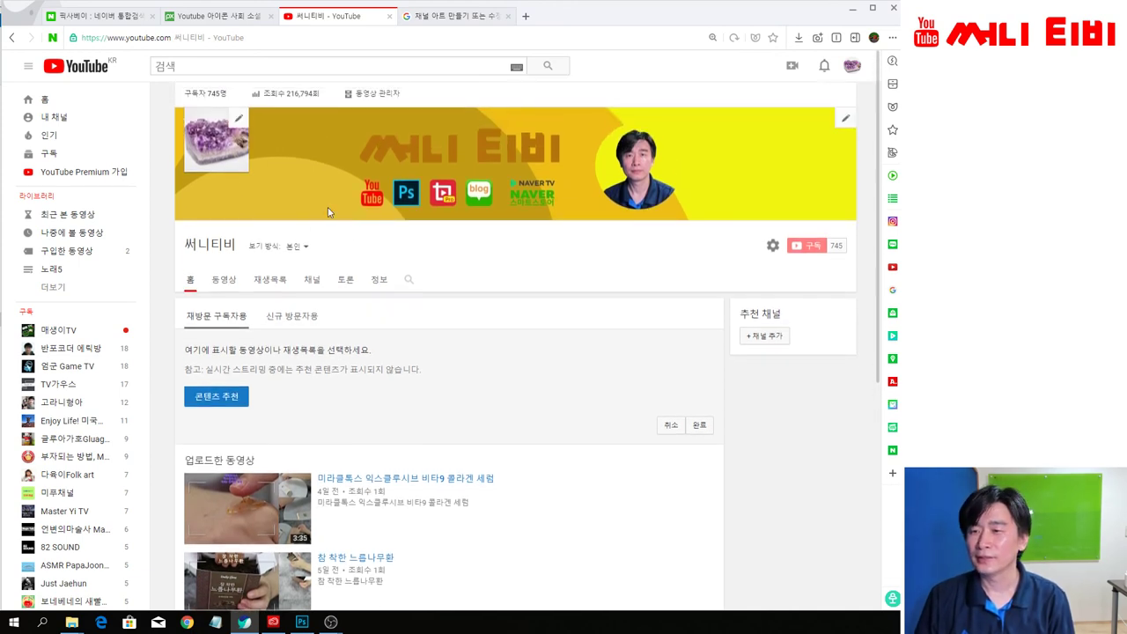